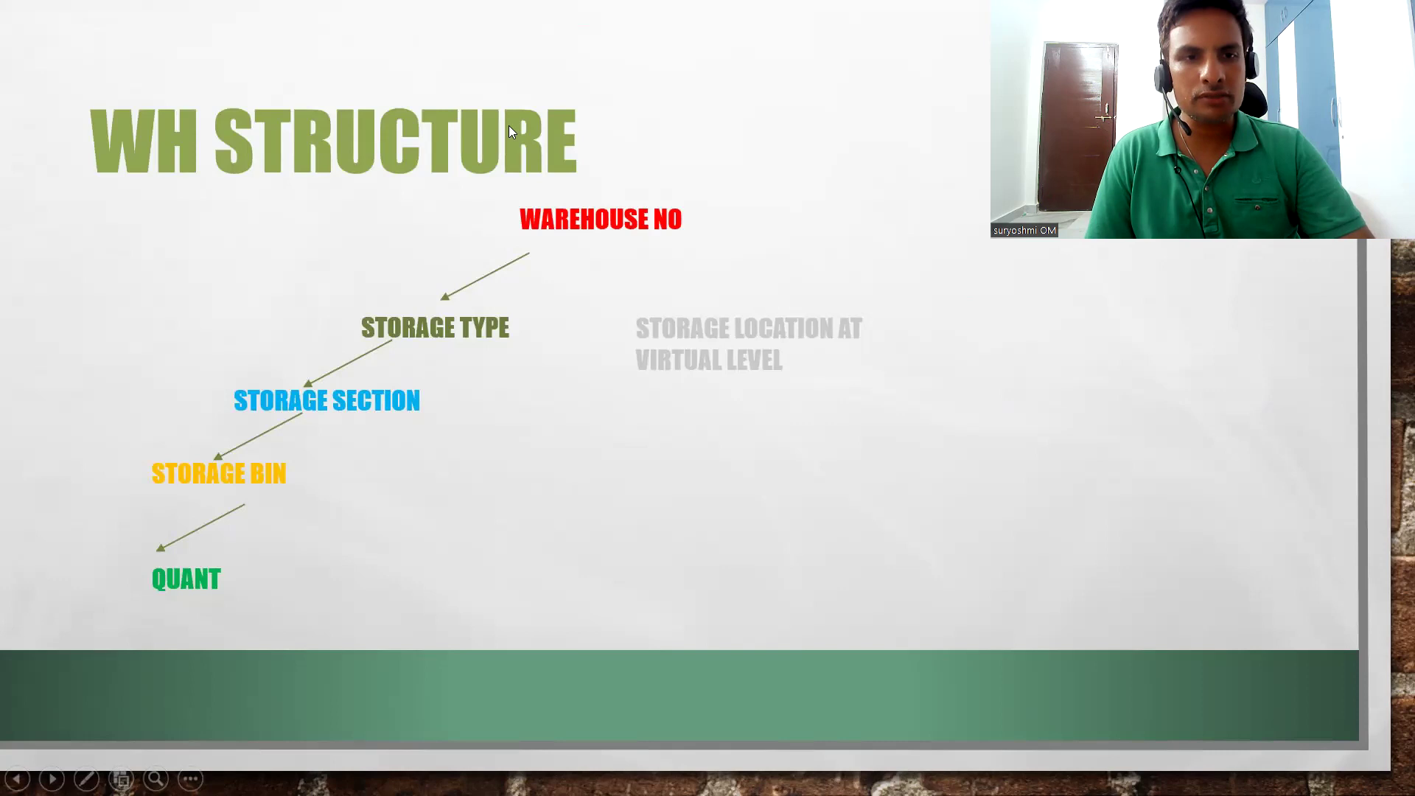
Step: Switch to the browser and look through the My courses list on the instructor's Udemy profile
key(alt+Tab)
click(126, 37)
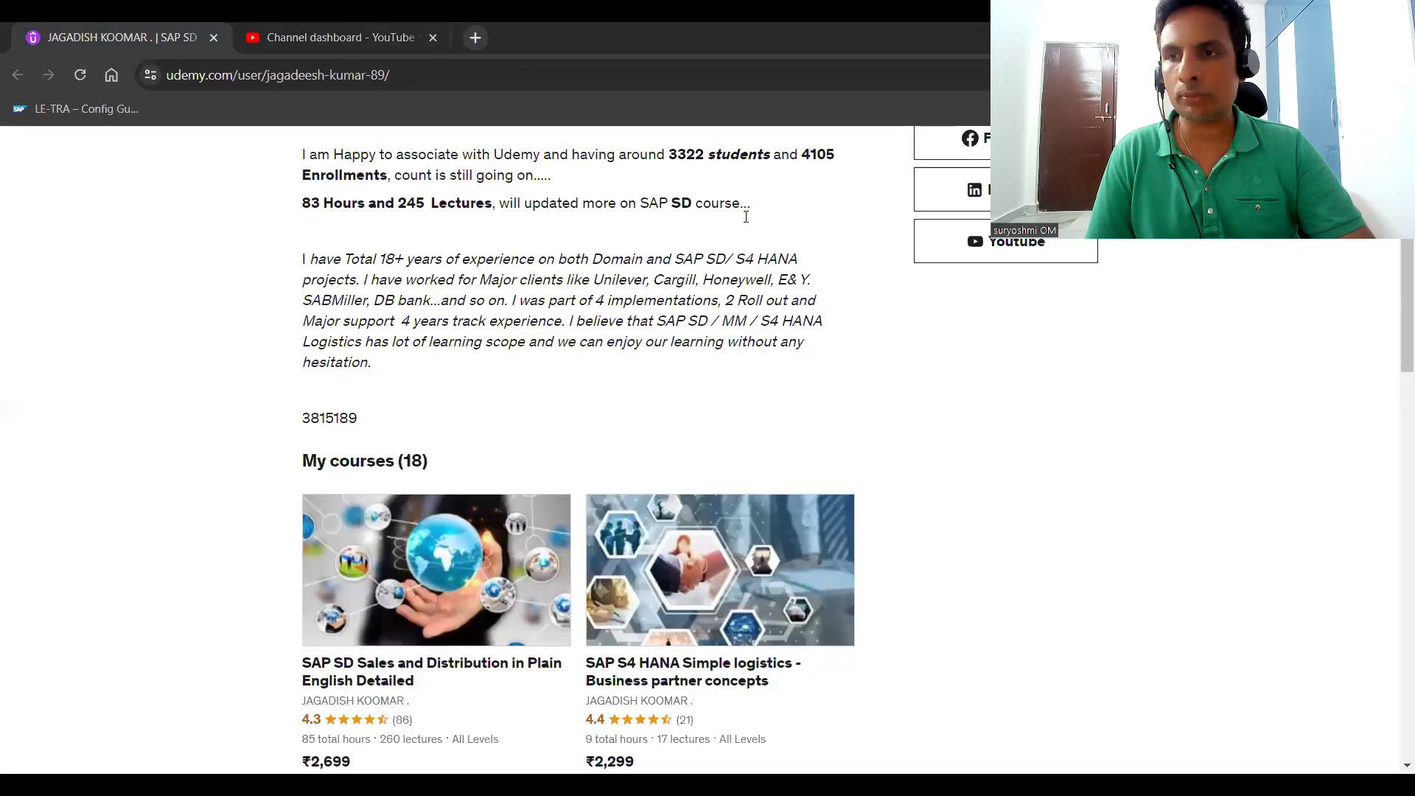
scroll(1395, 386, down, 2)
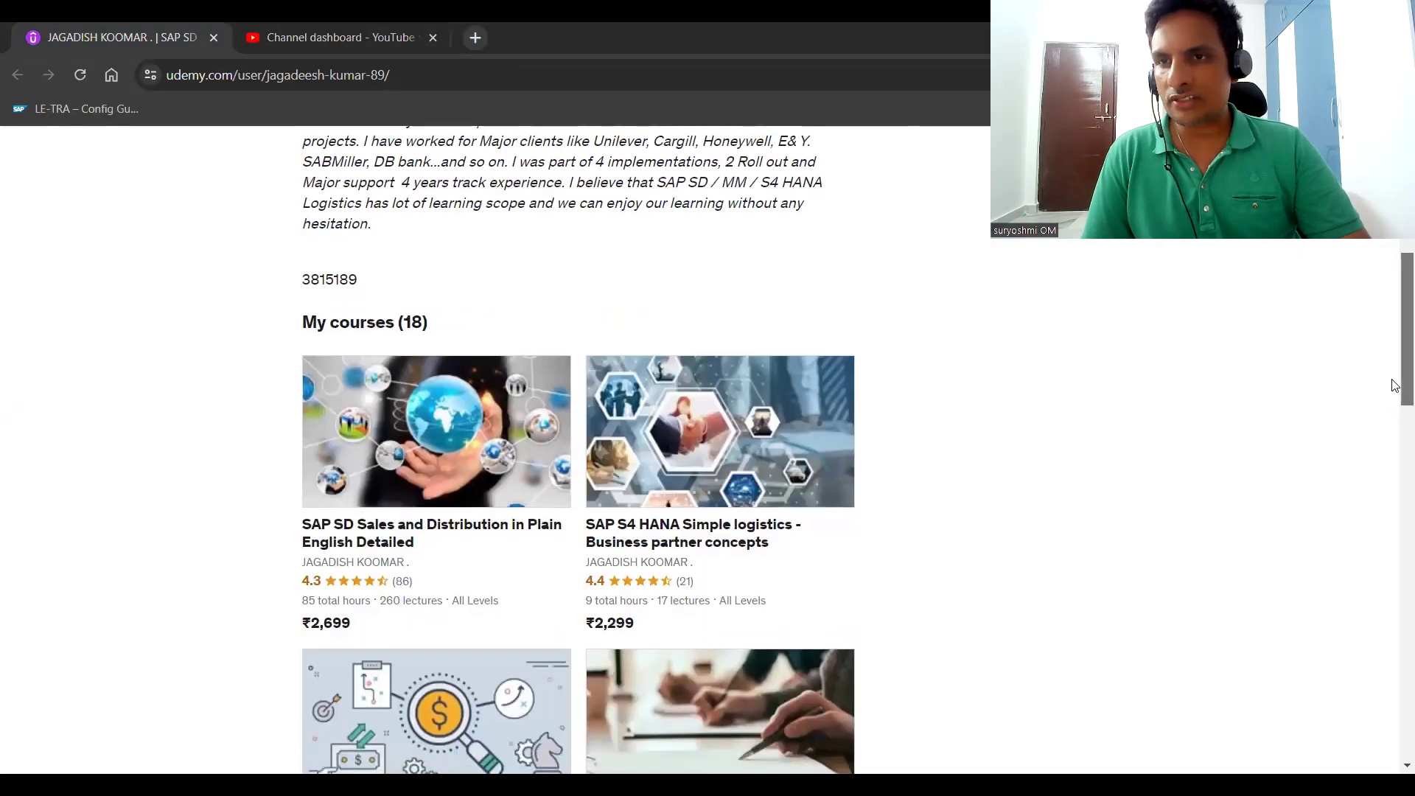
scroll(1396, 391, down, 3)
scroll(1395, 442, down, 9)
scroll(1395, 629, down, 3)
scroll(1394, 545, up, 10)
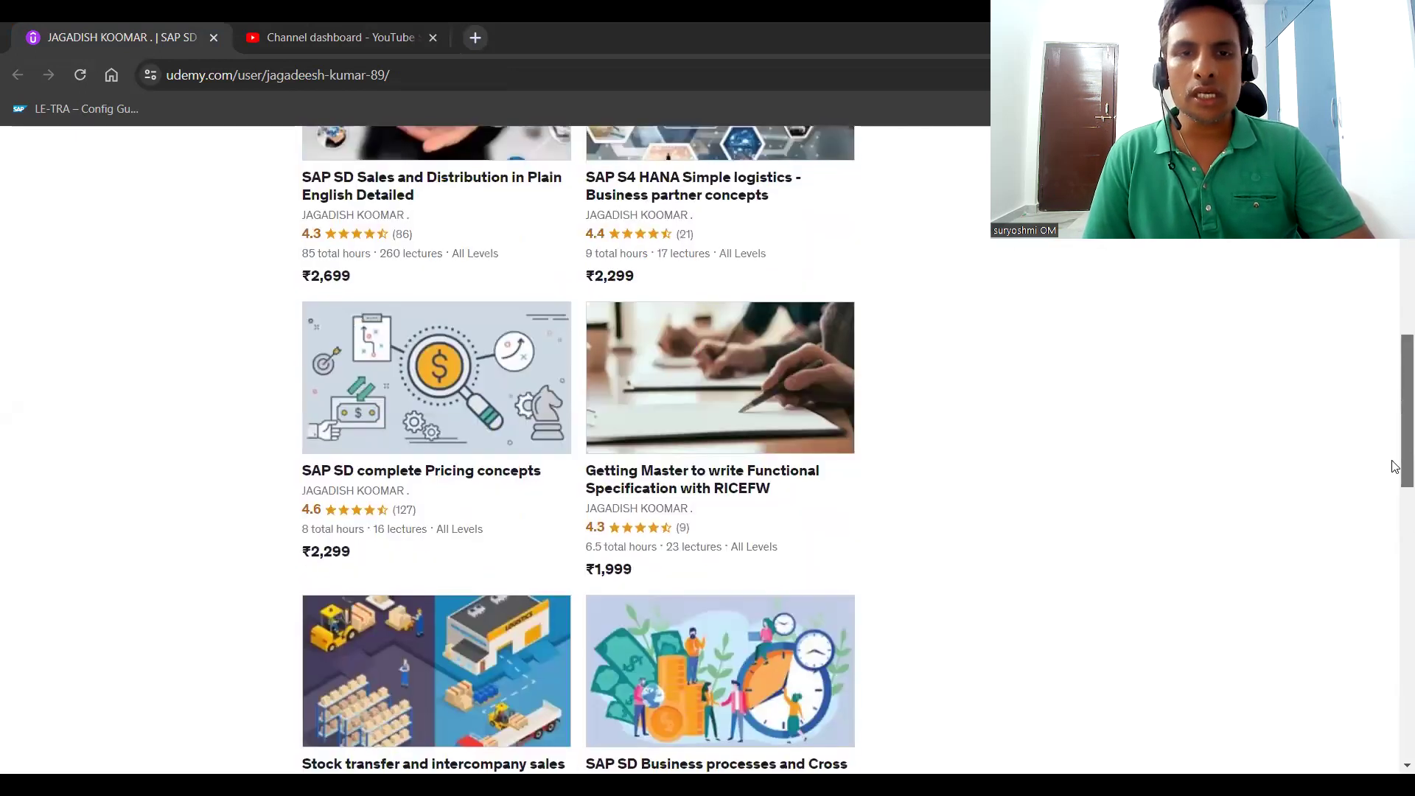
scroll(1396, 457, up, 3)
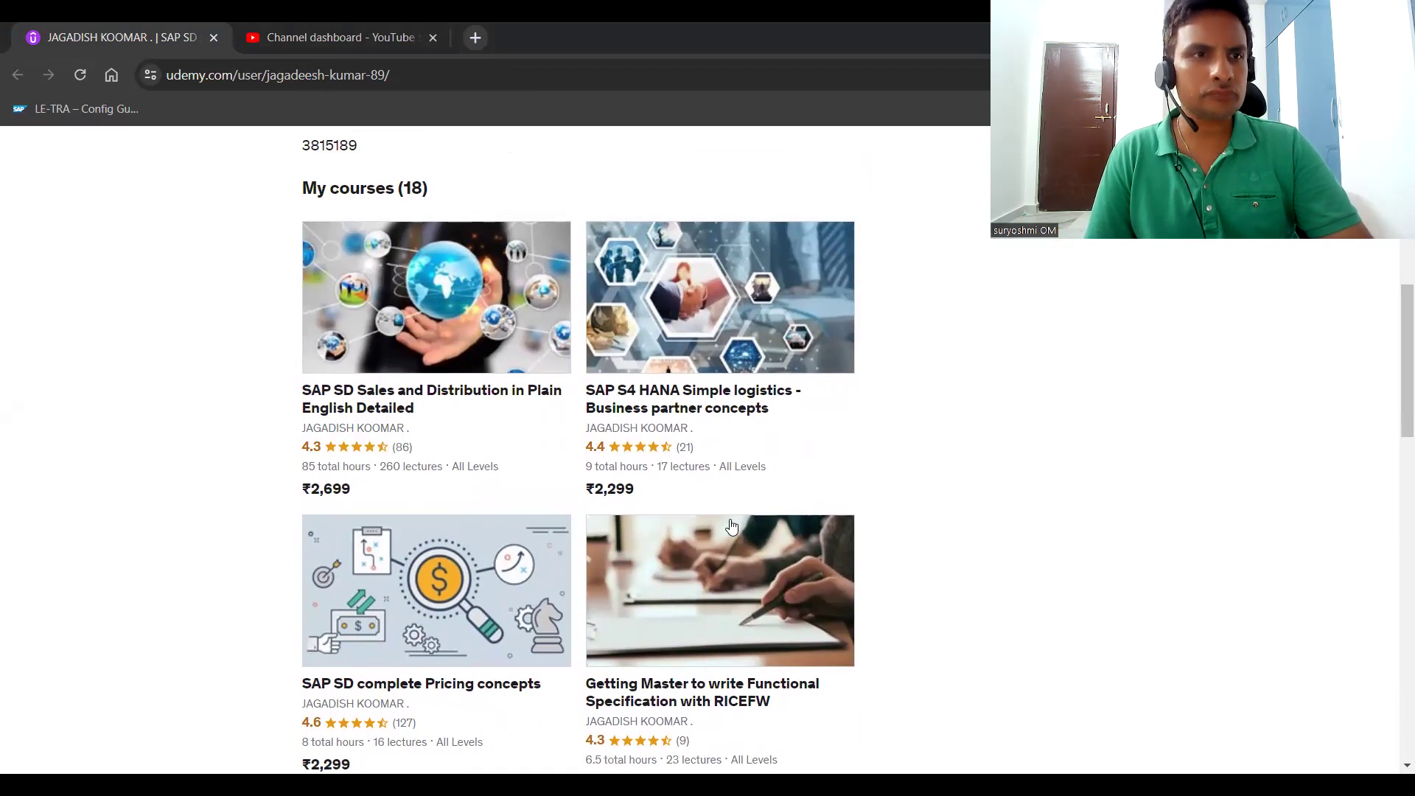
Step: Switch to SAP, start transaction /nspro and display the SAP Customizing Implementation Guide
key(alt+Tab)
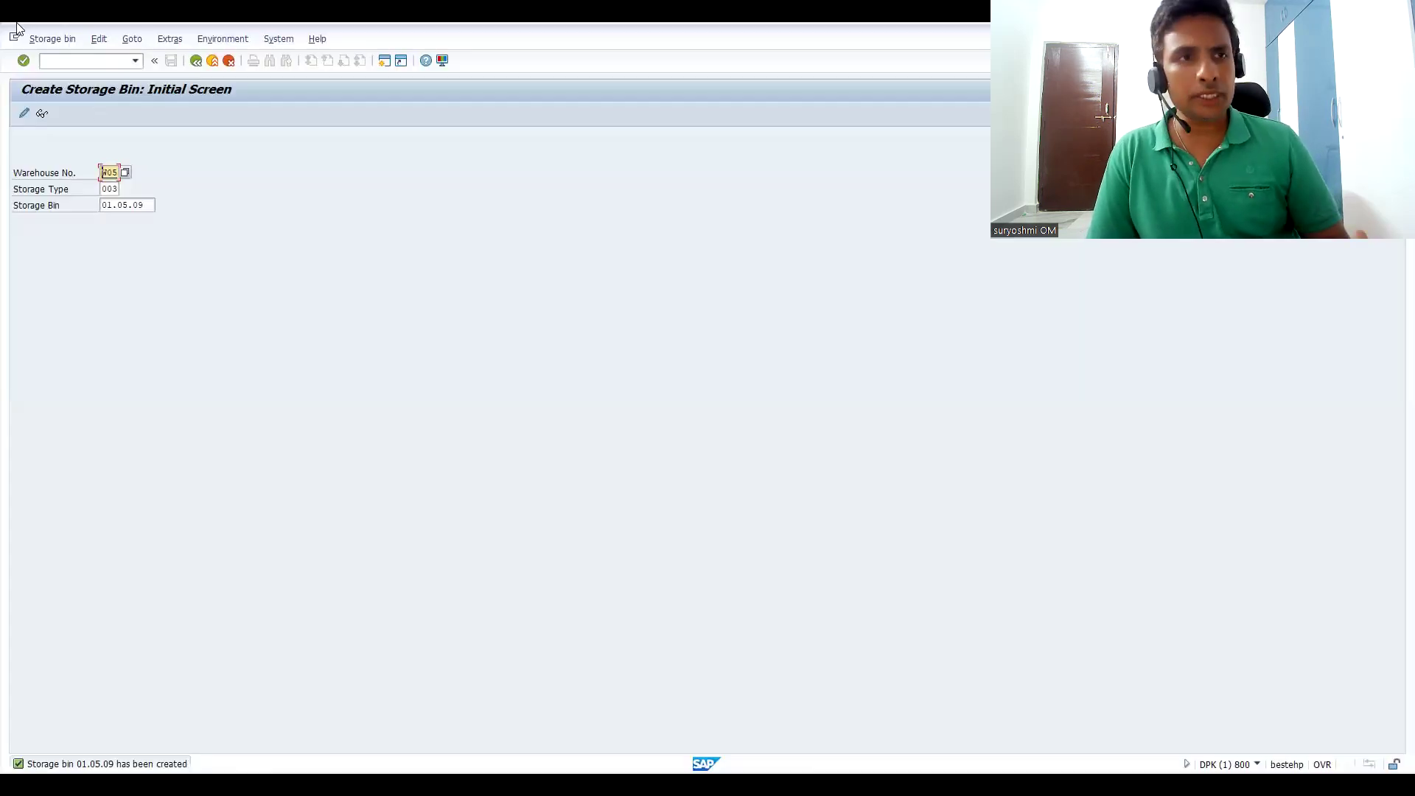
click(52, 62)
text(/nspro)
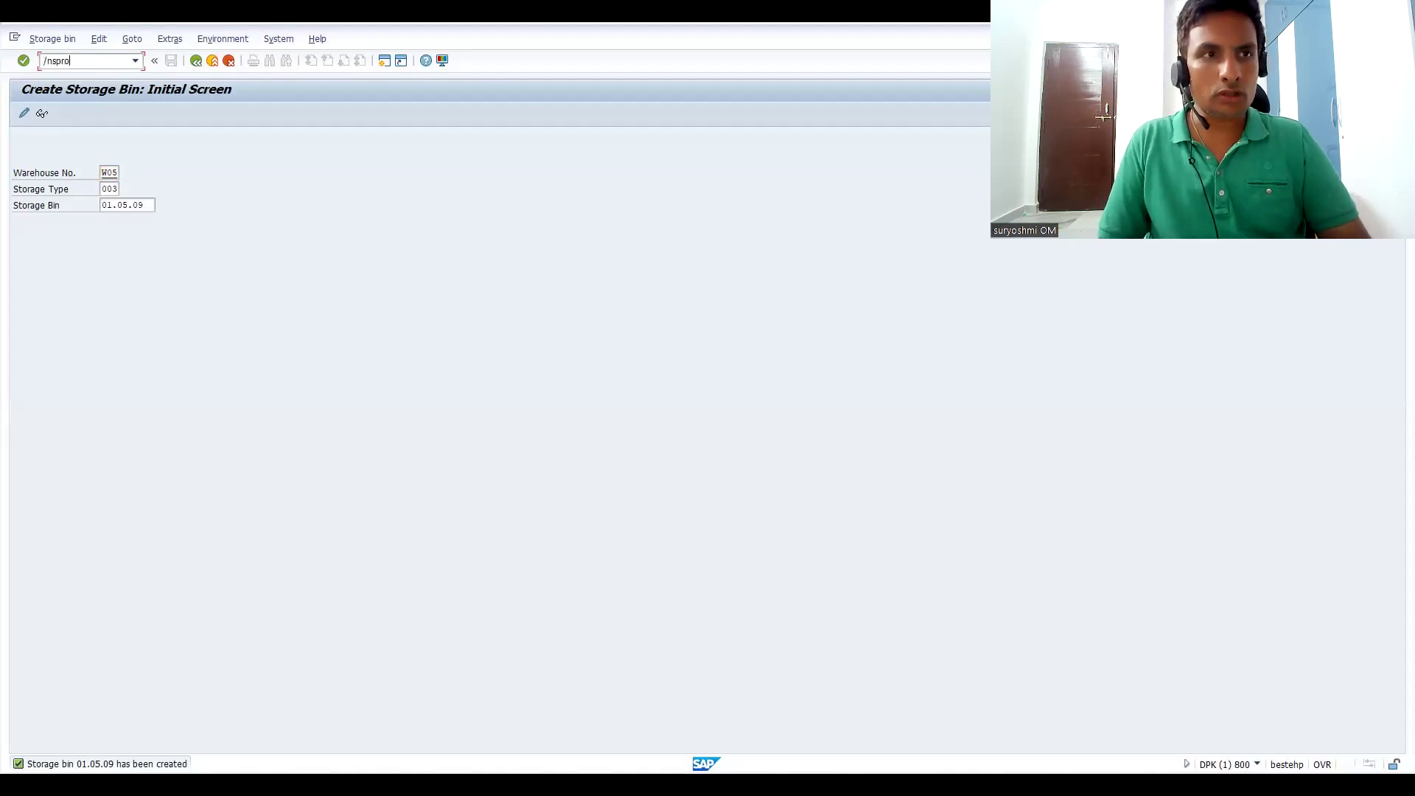
key(Return)
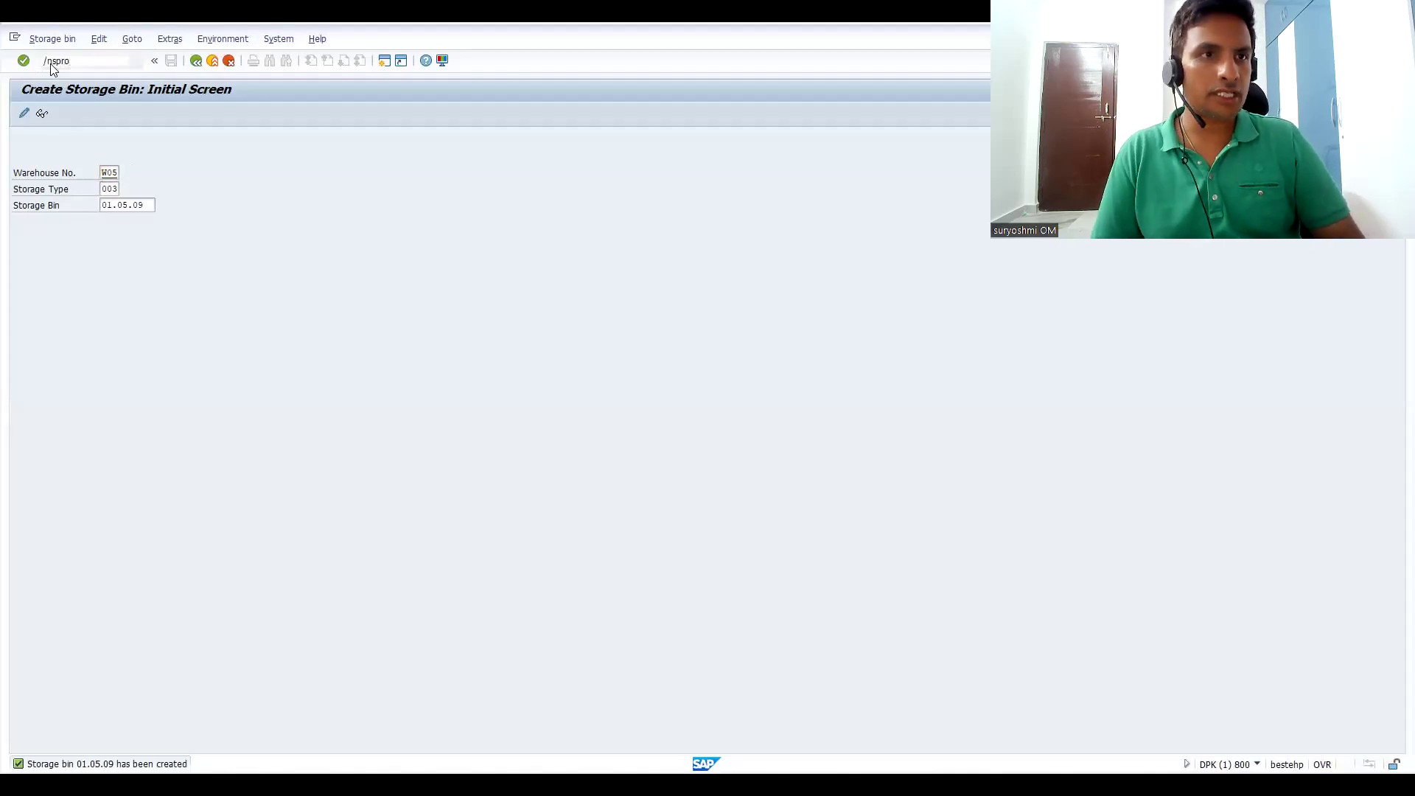
click(67, 116)
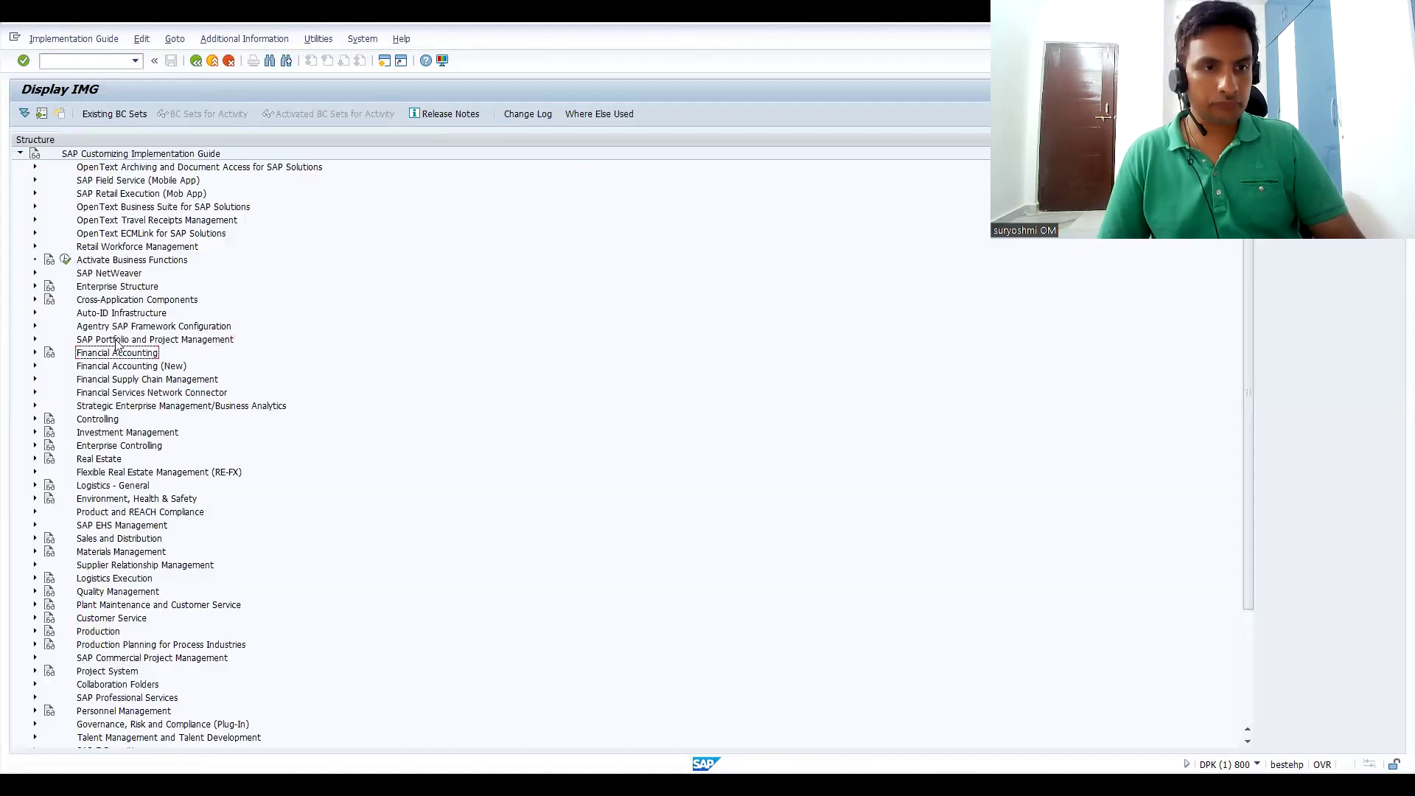
Step: Expand Logistics Execution and its Warehouse Management node in the implementation guide
key(Down)
key(Down)
key(Down)
key(Down)
key(Down)
key(Down)
key(Down)
key(Down)
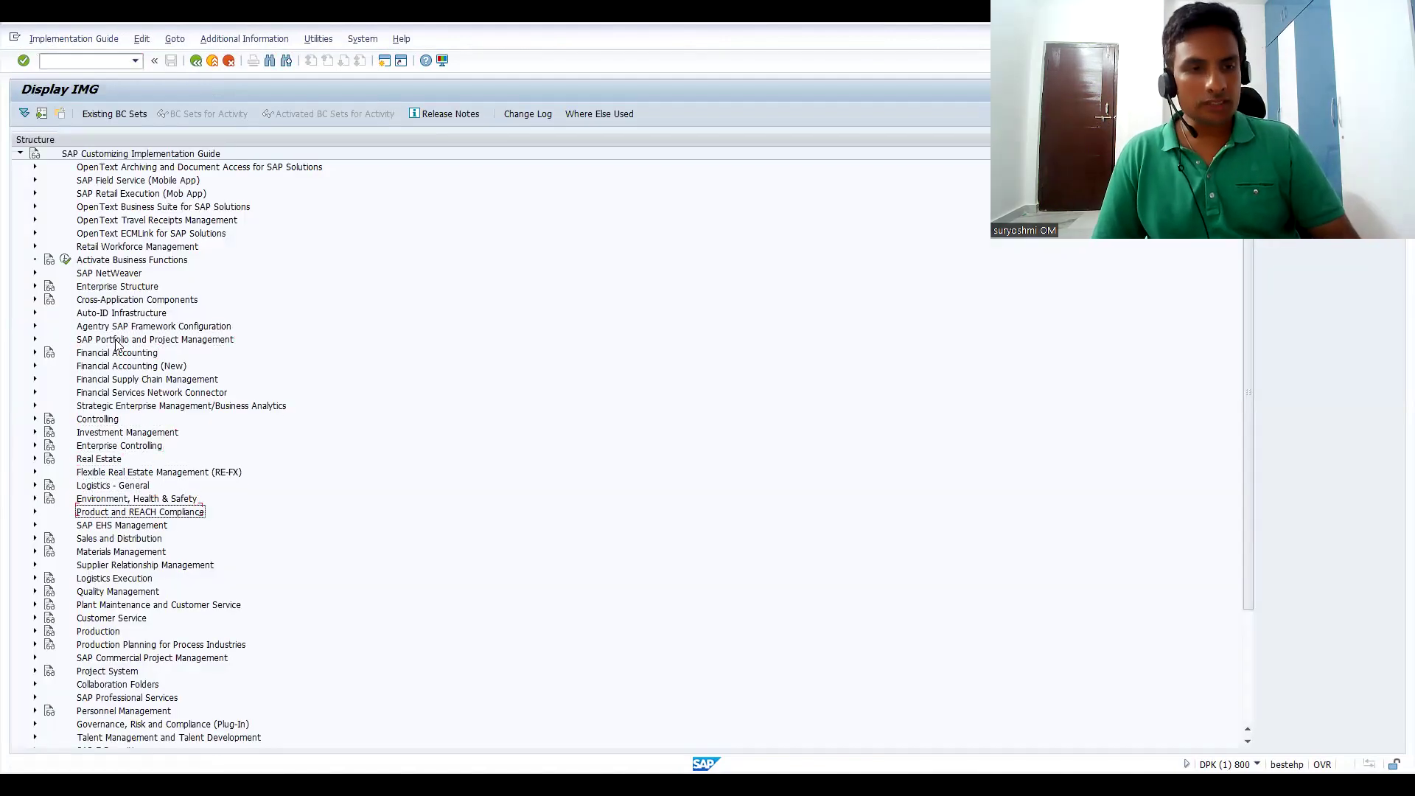
key(Down)
key(Down)
key(Down)
key(Right)
key(Down)
key(Down)
key(Down)
key(Down)
key(Down)
key(Right)
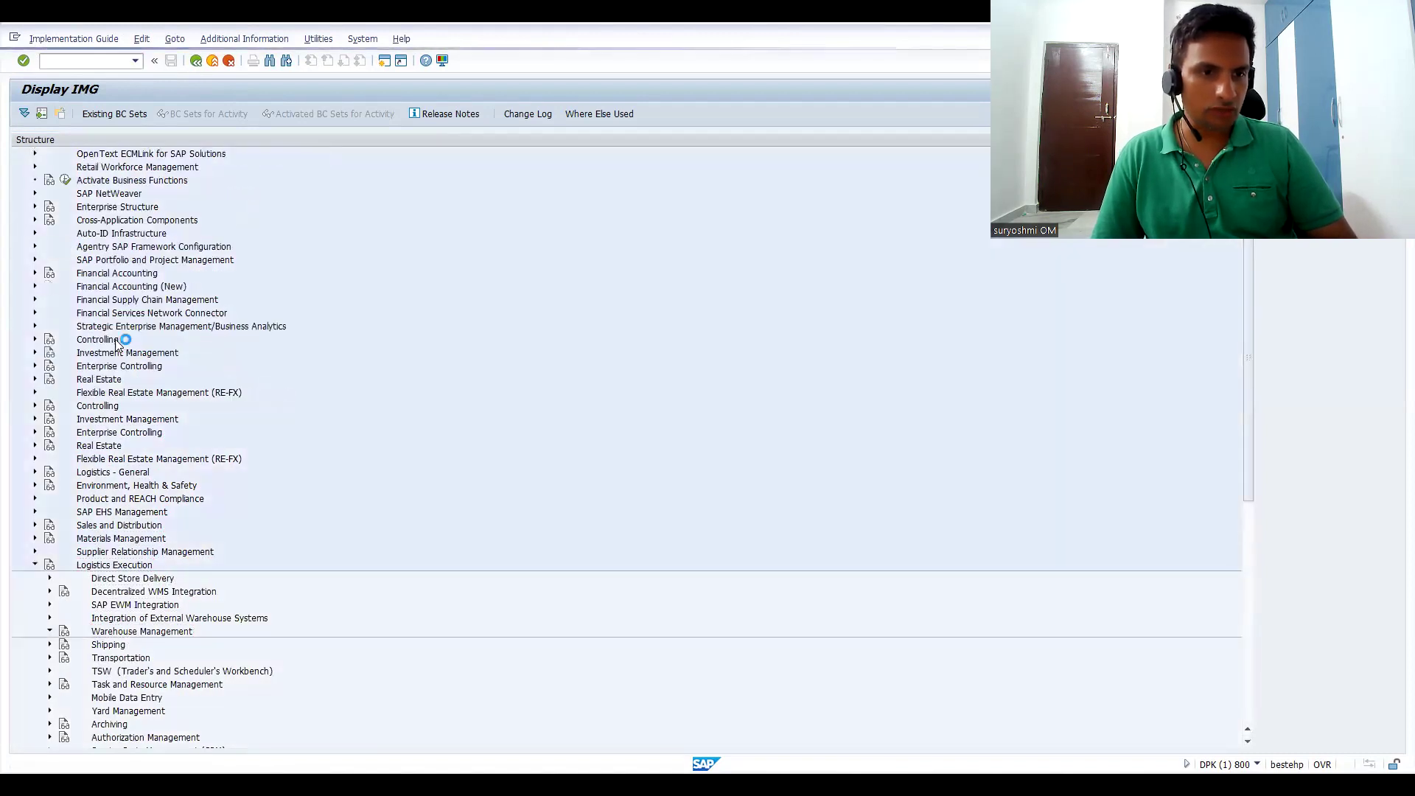
Step: Expand Master Data under Warehouse Management, including its Storage Bins node, and keep the SAP window maximized
key(Down)
key(Right)
key(Down)
key(Down)
key(Down)
key(Down)
key(Down)
key(Down)
key(Down)
key(Down)
key(Down)
key(Right)
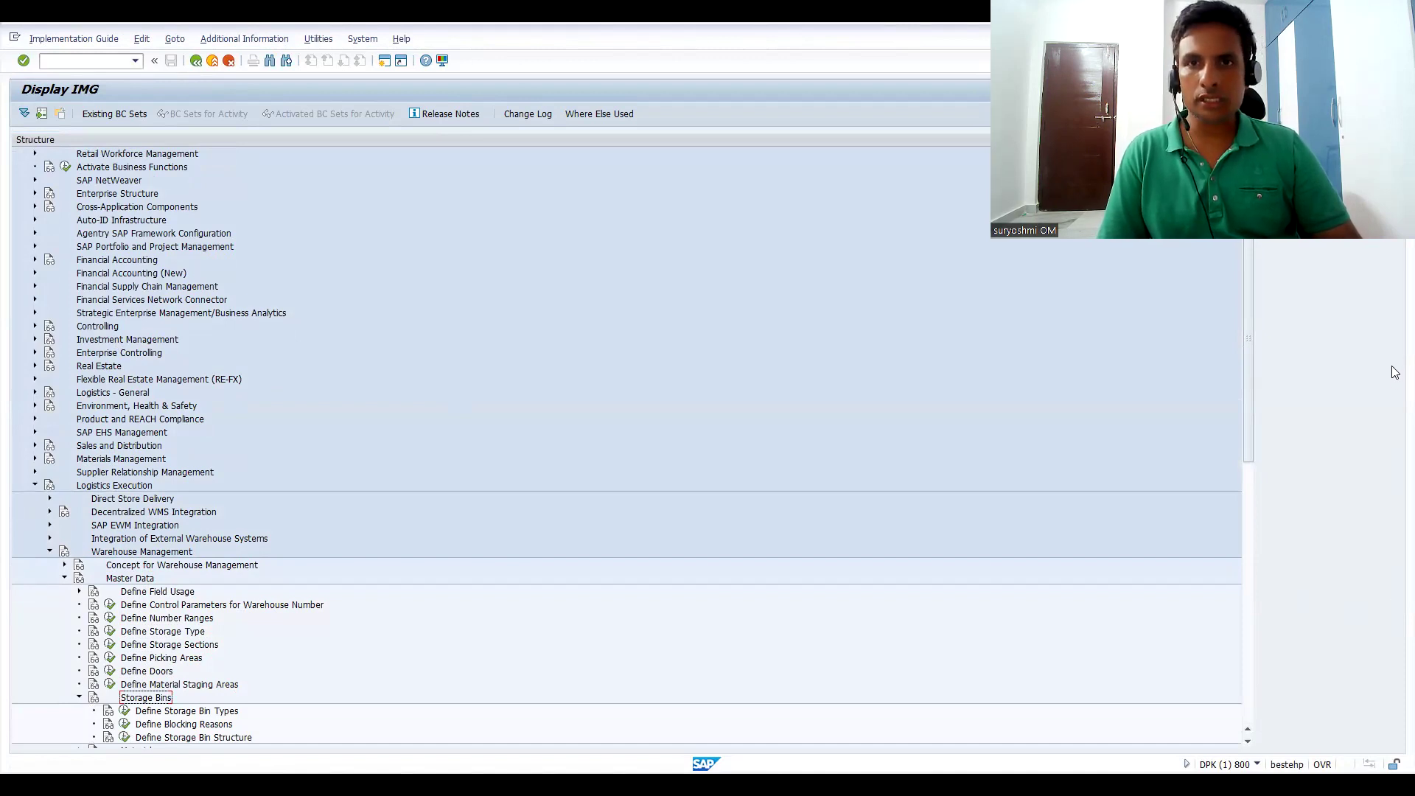
drag(1396, 373, 1084, 360)
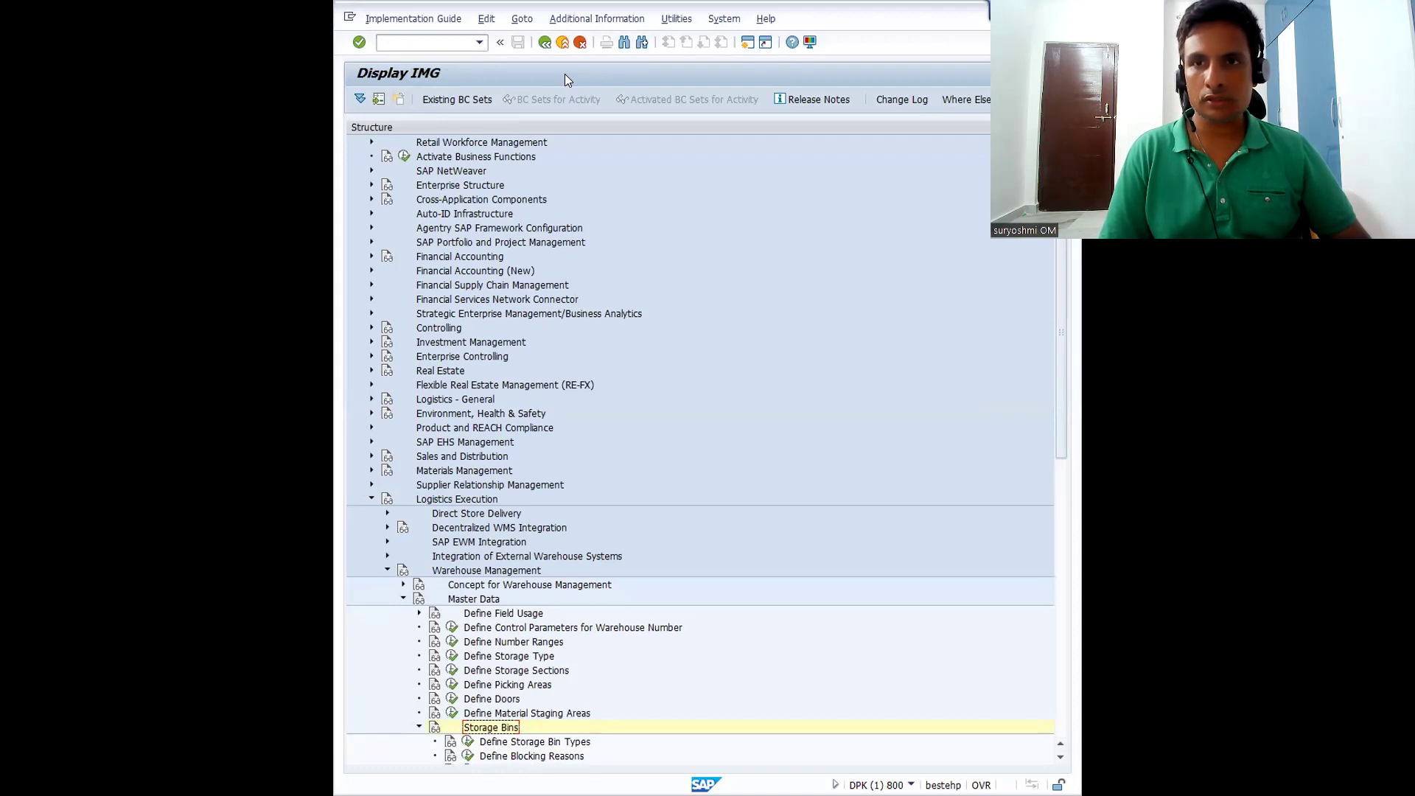
key(super+Up)
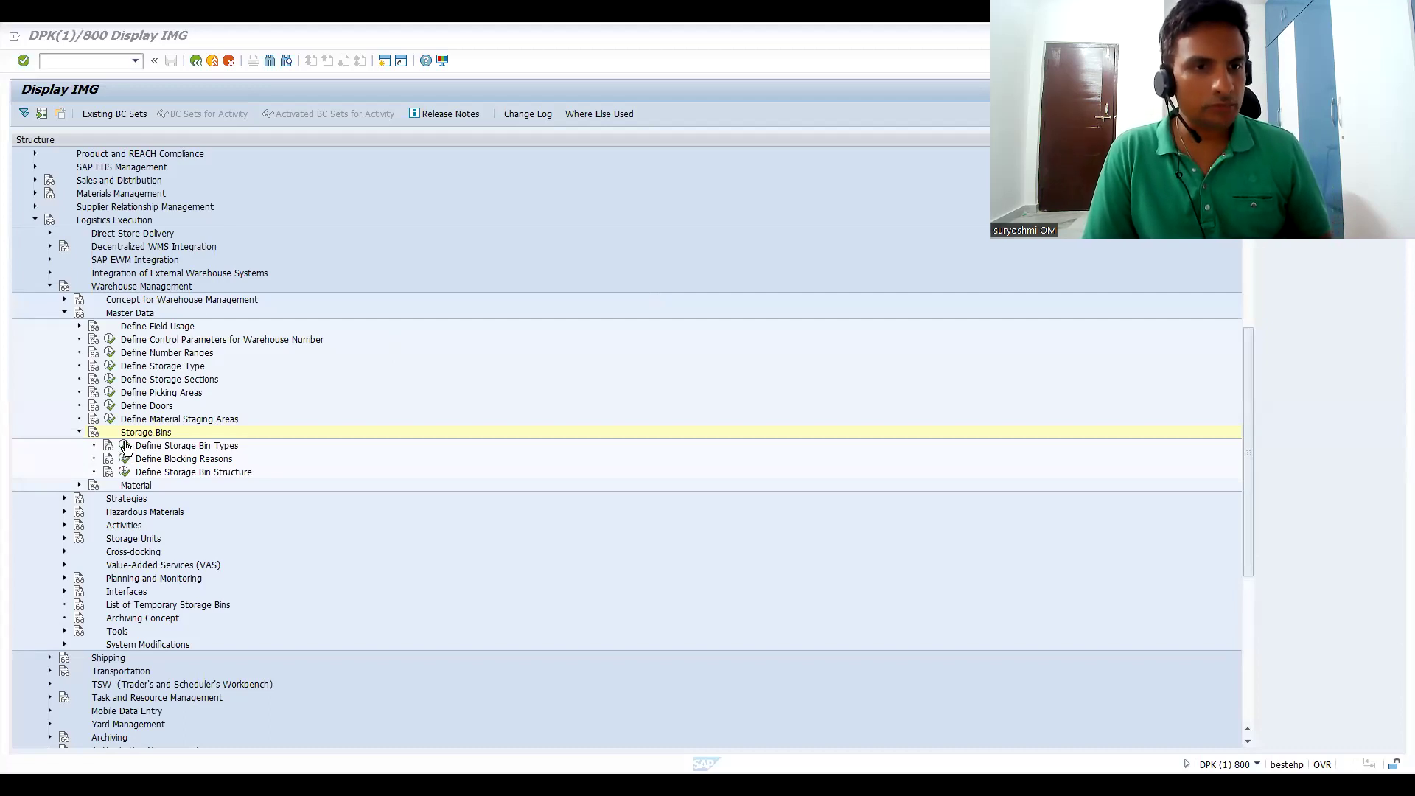
Step: Examine the bin types and their descriptions in Define Storage Bin Types, and return to the implementation guide
click(126, 447)
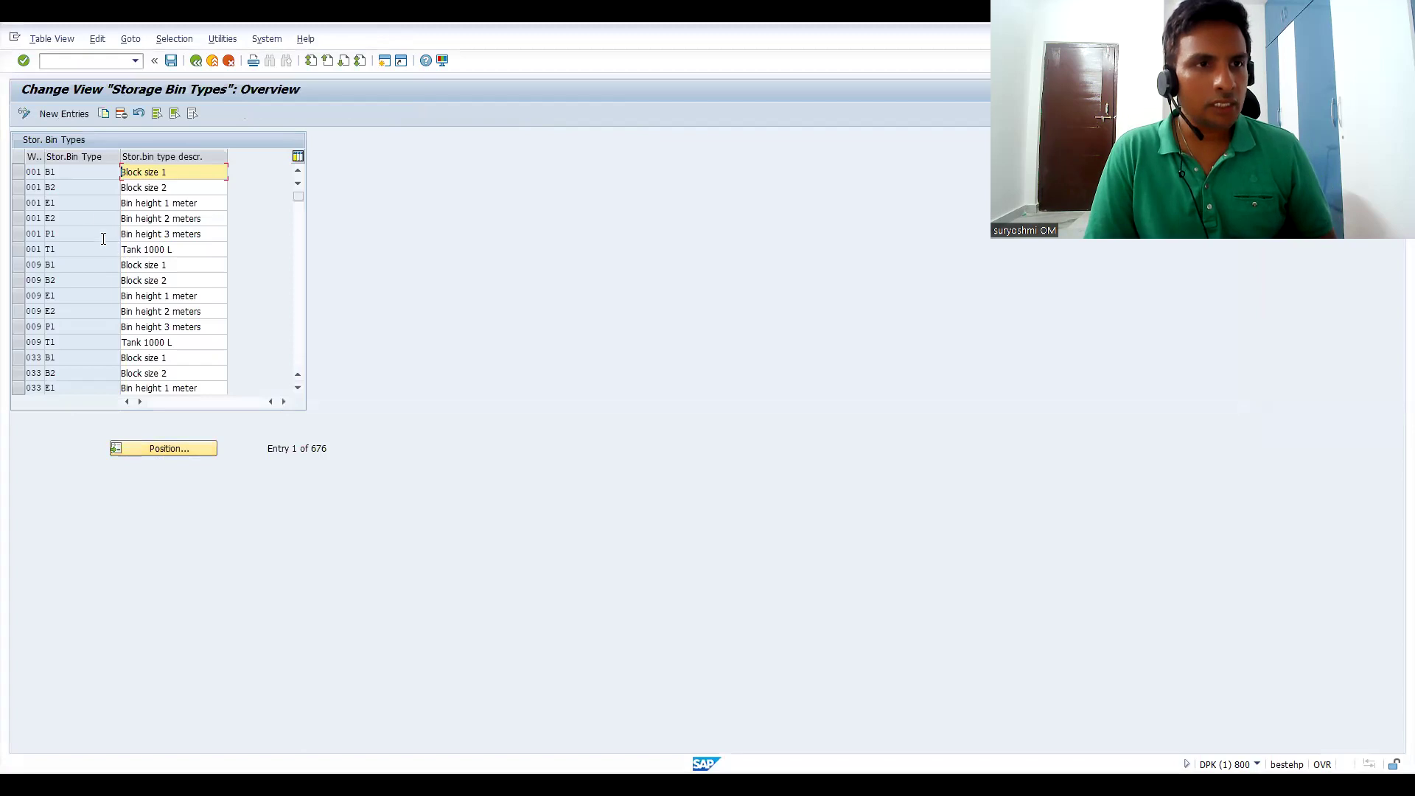
click(67, 171)
click(85, 185)
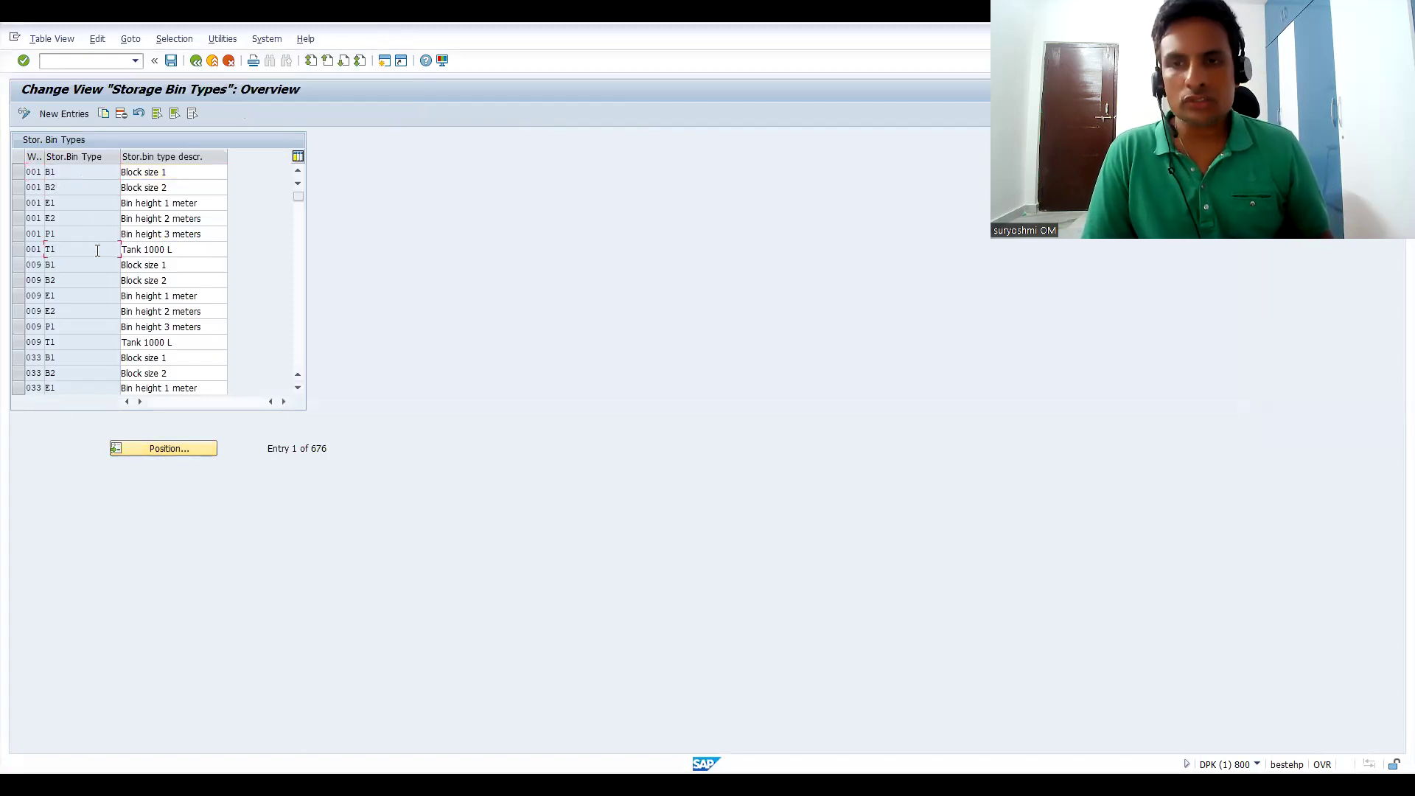
click(148, 187)
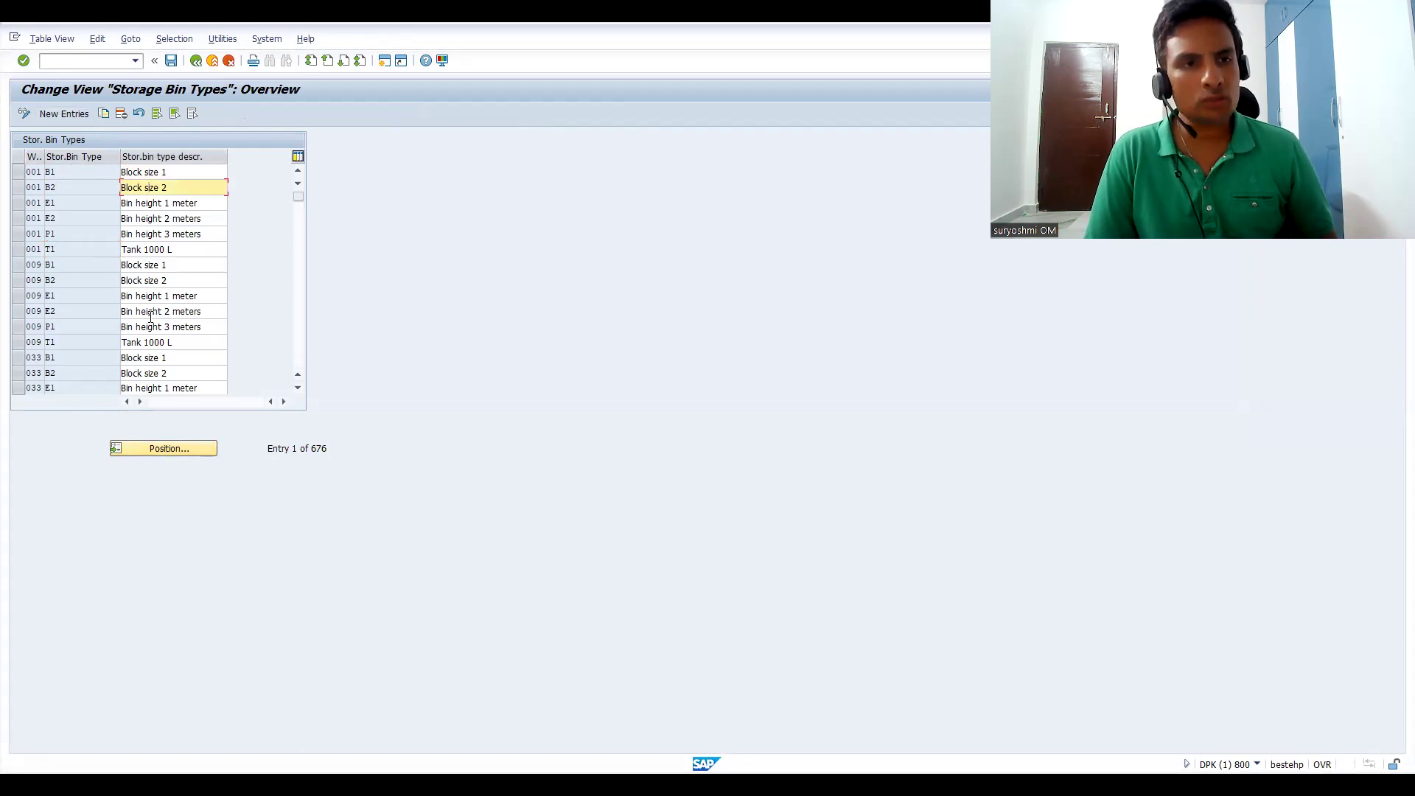
click(162, 298)
click(163, 311)
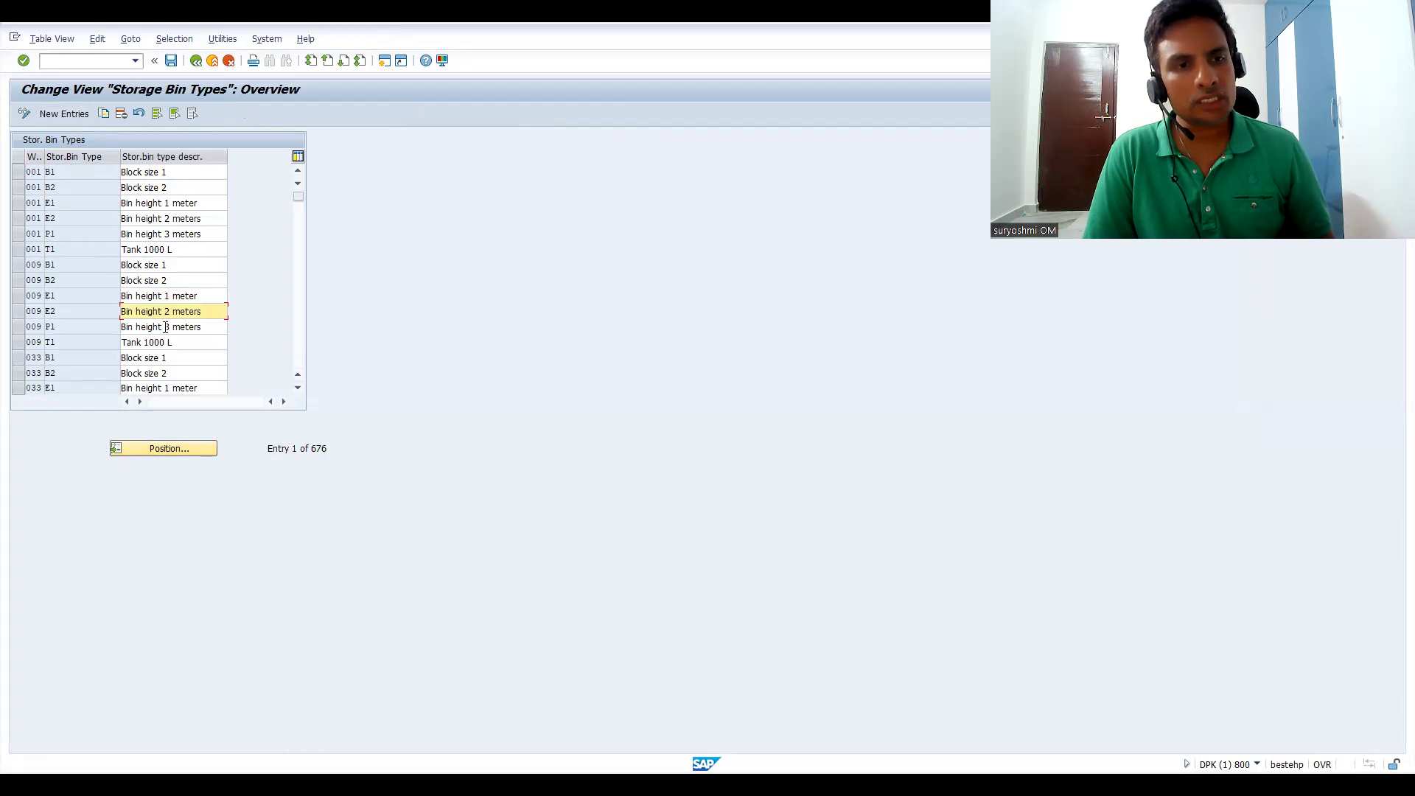
click(165, 327)
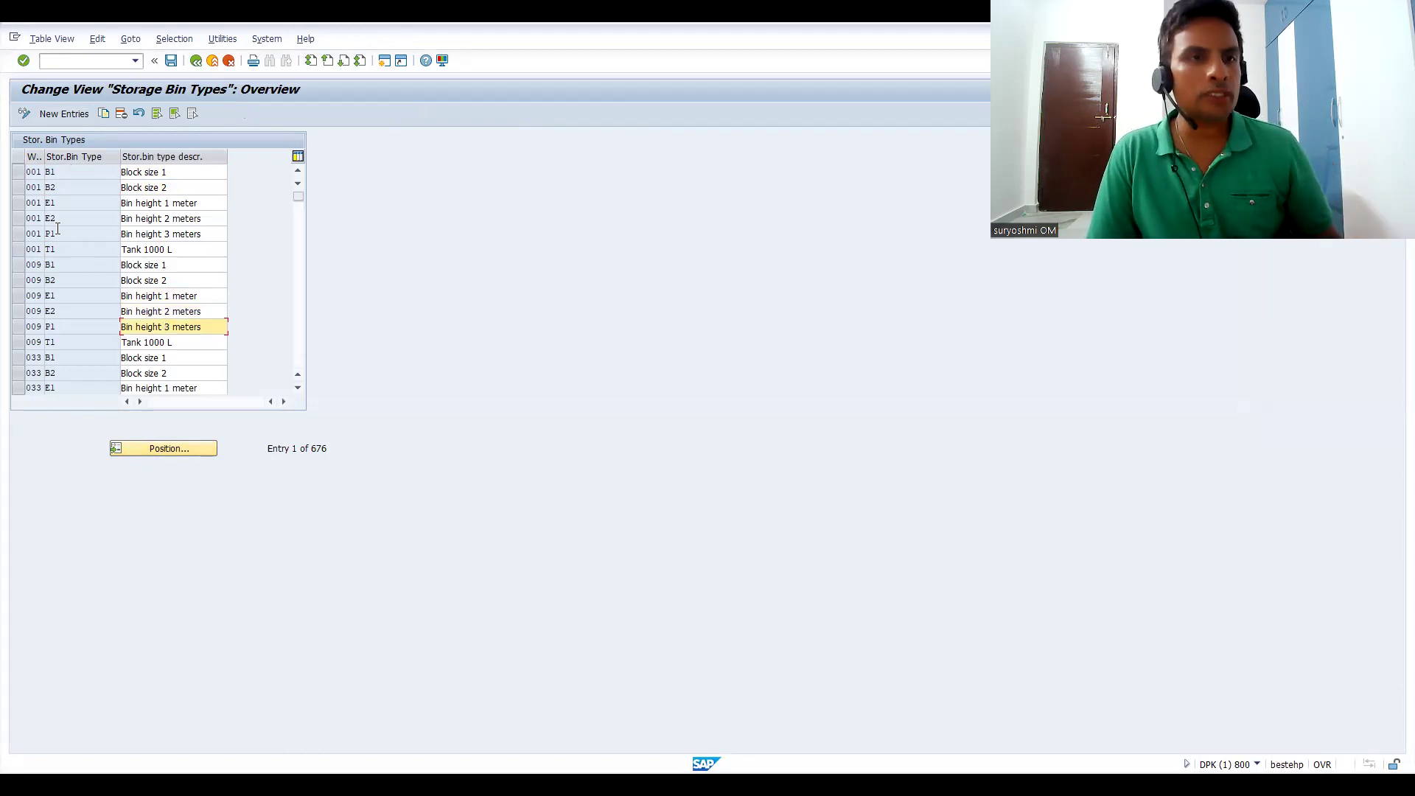
click(197, 61)
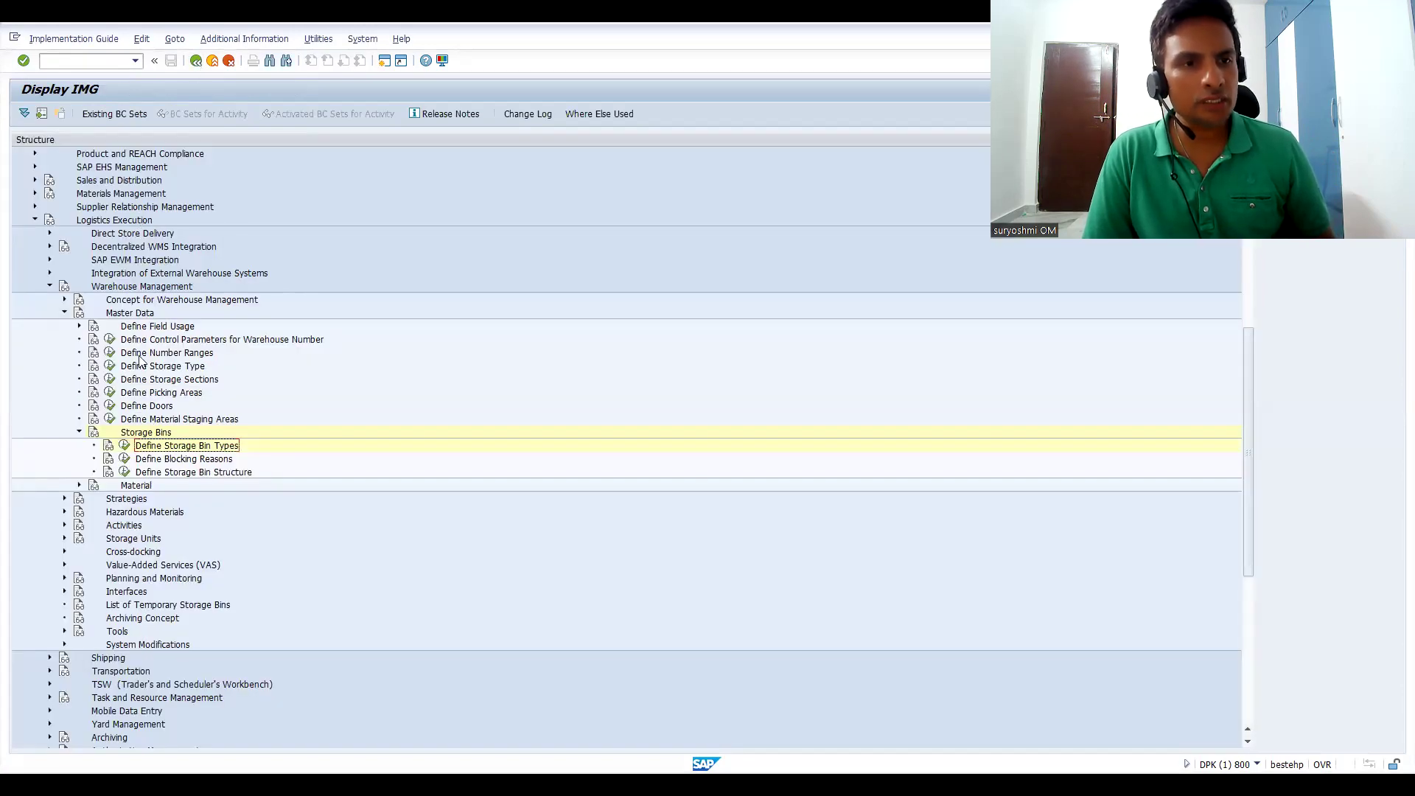
Step: Open Define Storage Bin Structure and copy the template NNCNNCNNCC from the first entry of warehouse 001, storage type 001
click(124, 472)
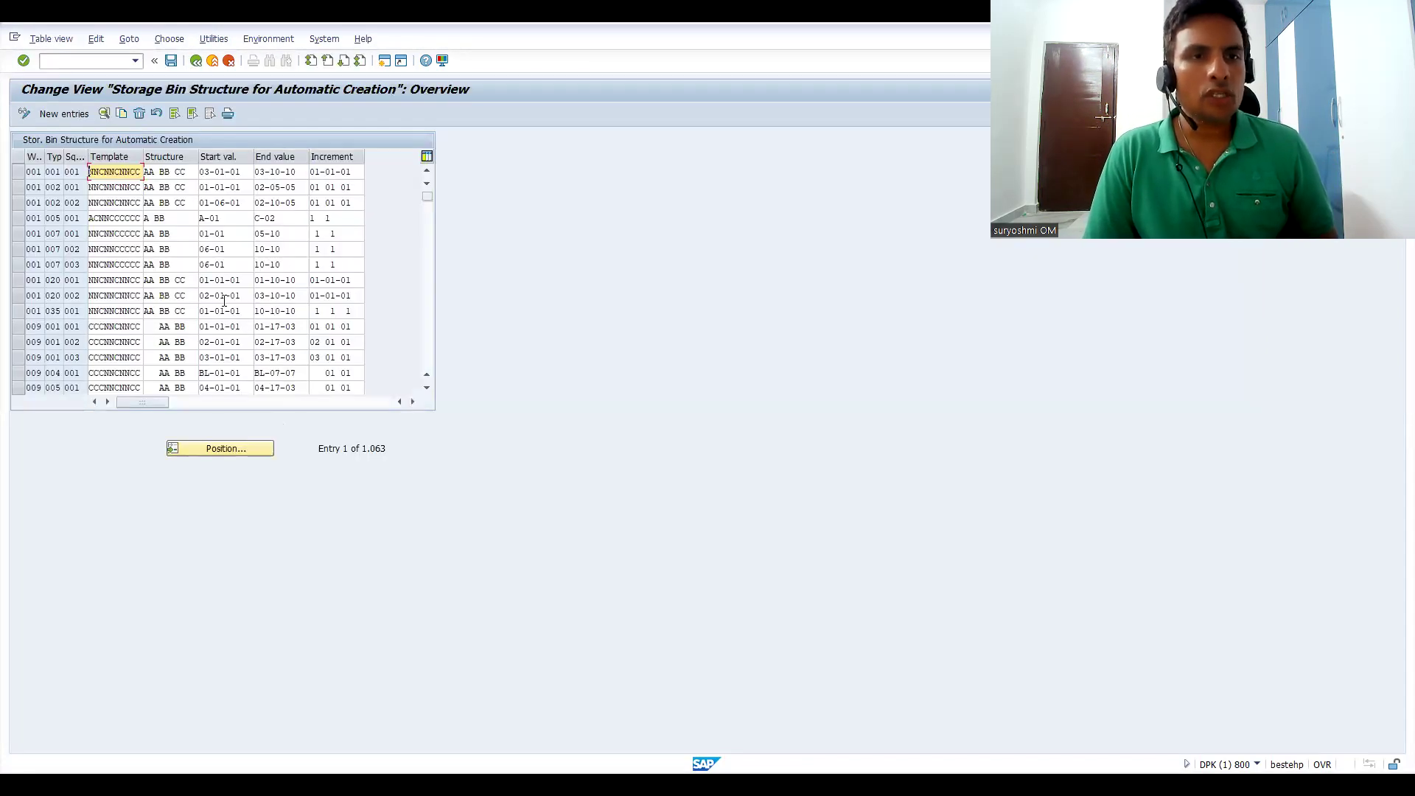
click(49, 174)
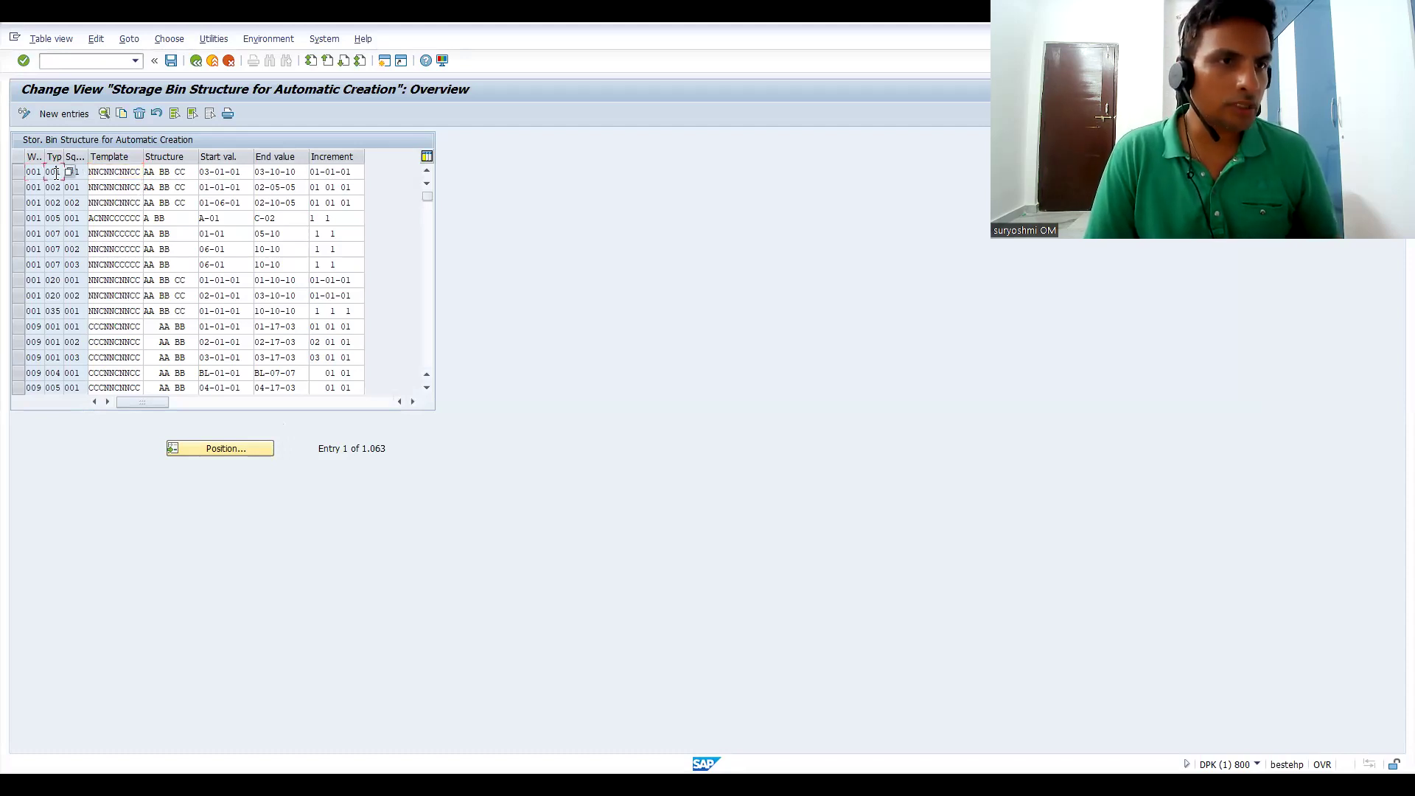
click(83, 168)
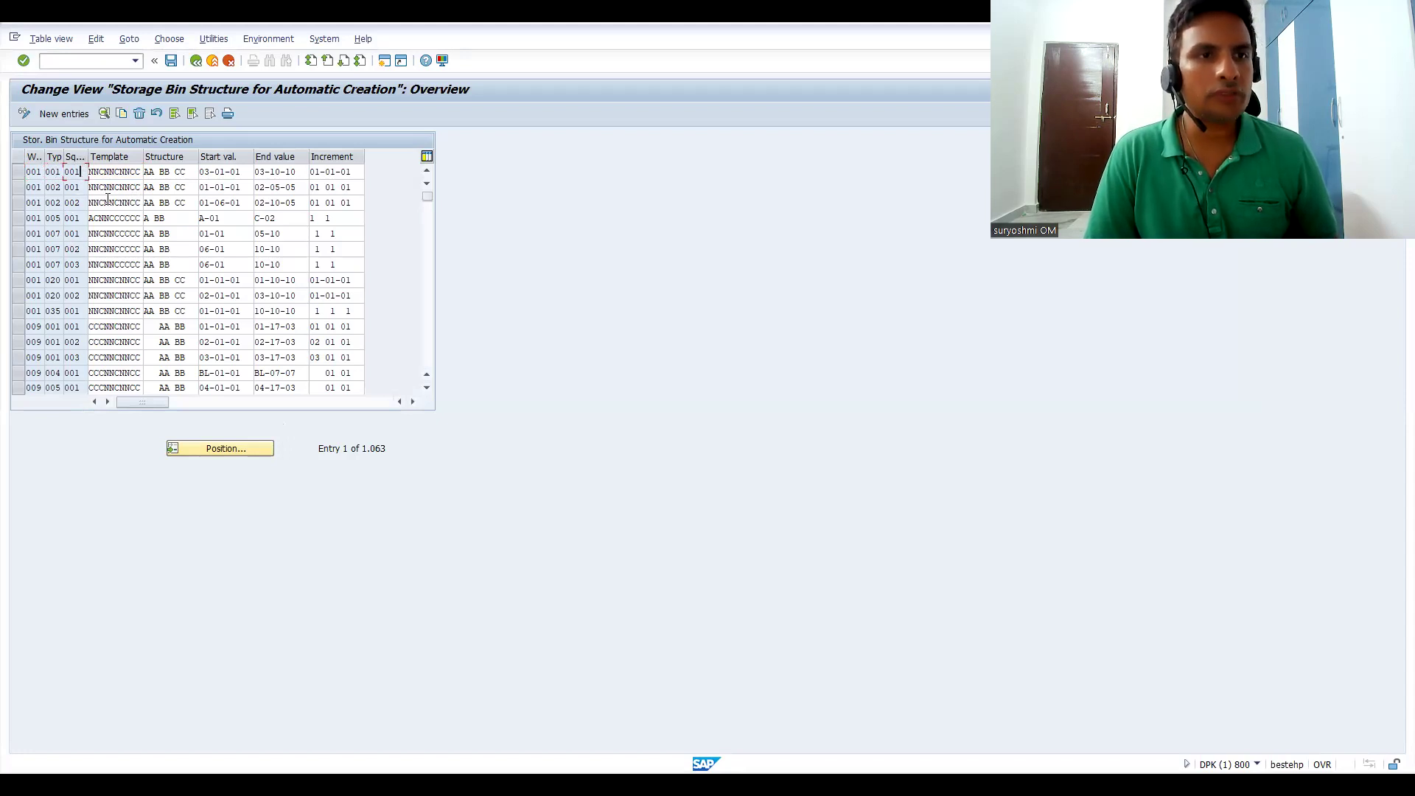
click(120, 173)
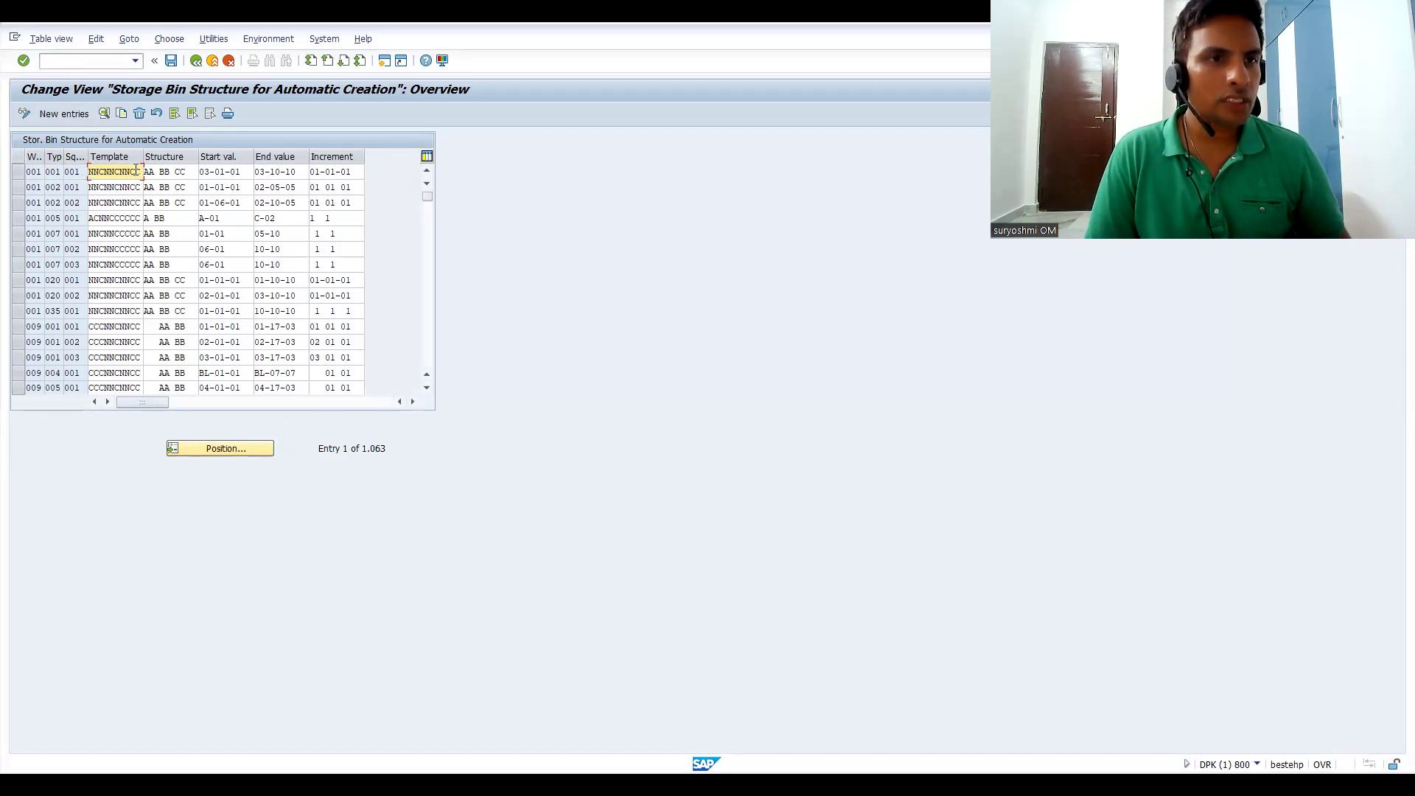
mouse_move(139, 171)
mouse_down()
mouse_move(92, 171)
mouse_move(142, 172)
mouse_up()
key(ctrl+c)
click(91, 171)
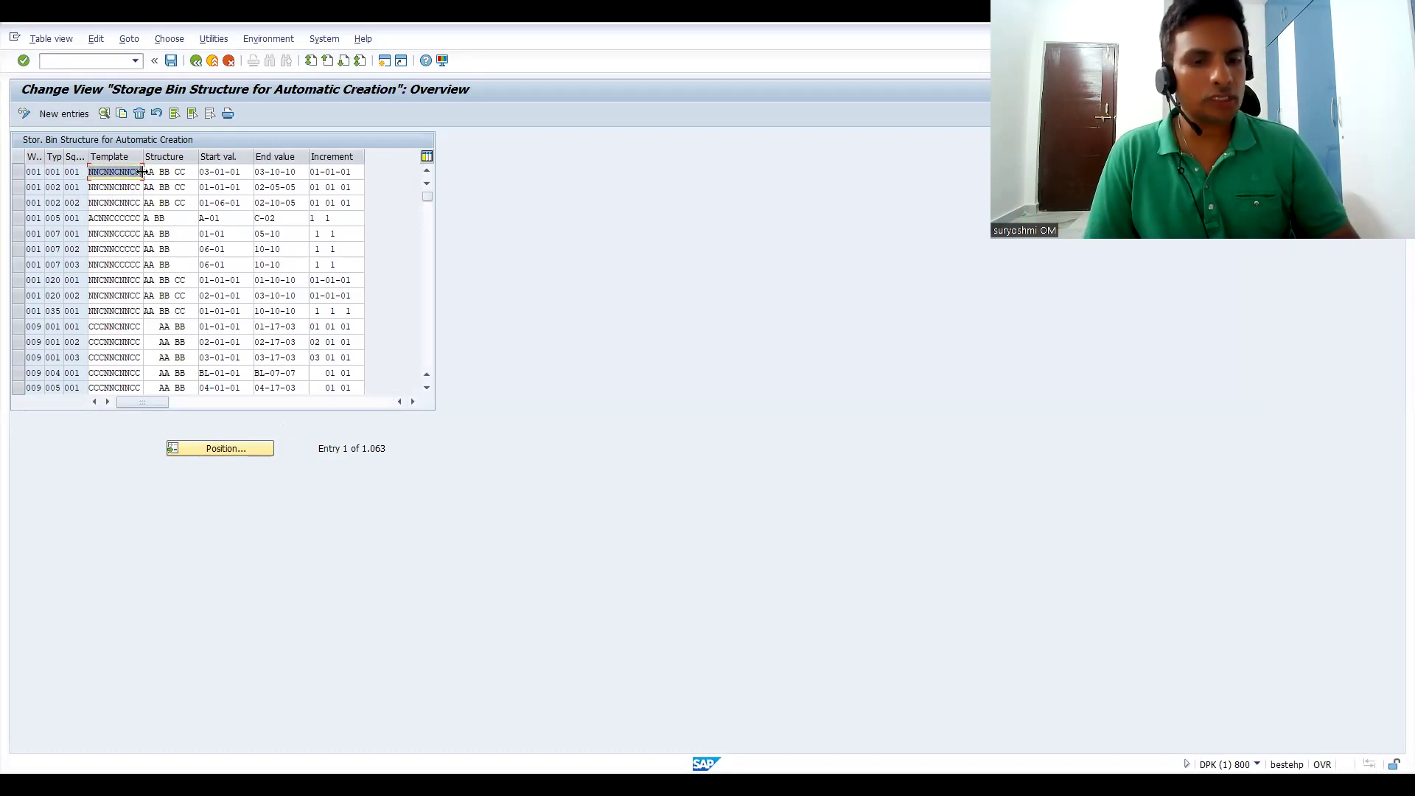
click(142, 171)
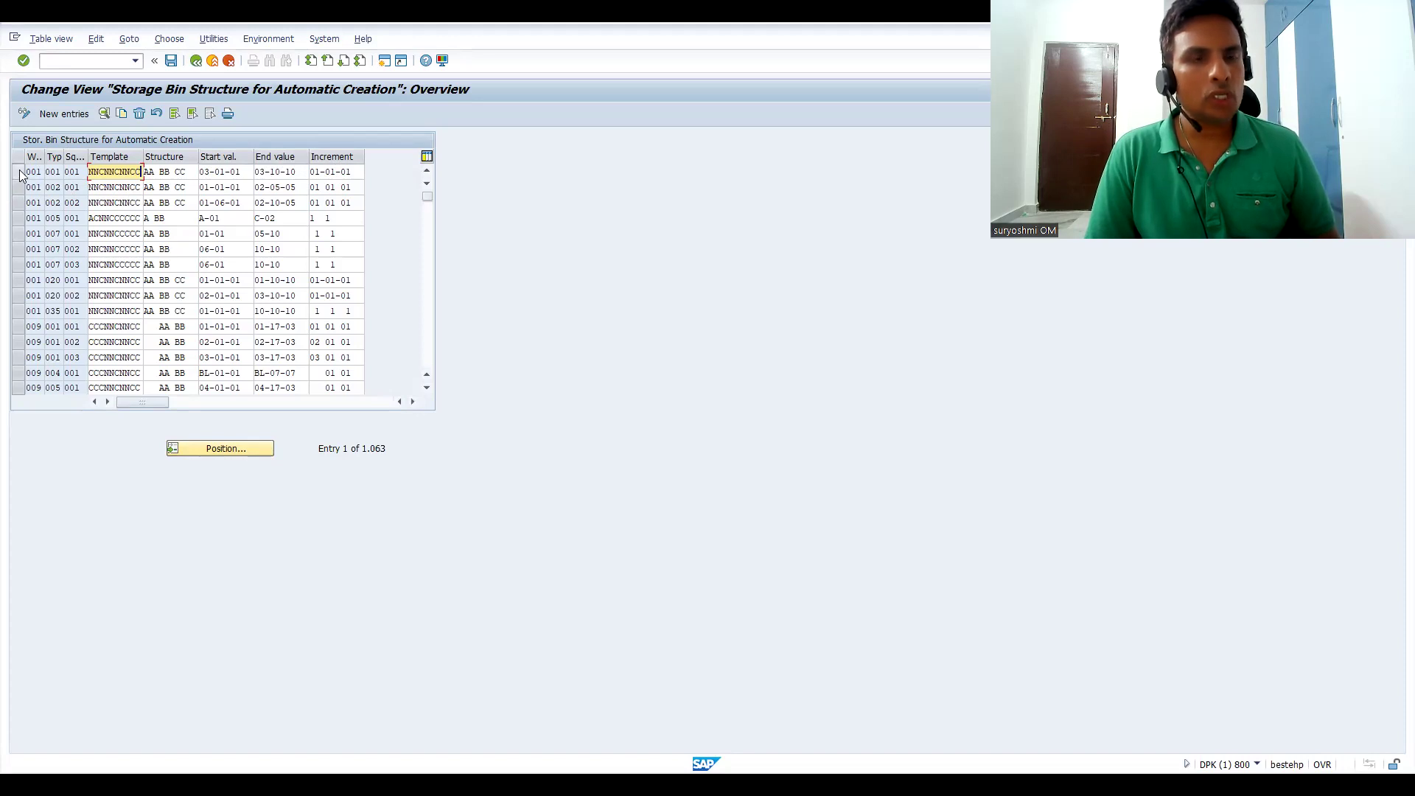
Step: Create a new bin structure entry with warehouse number z05, storage type 003 and sequence number 004
click(65, 113)
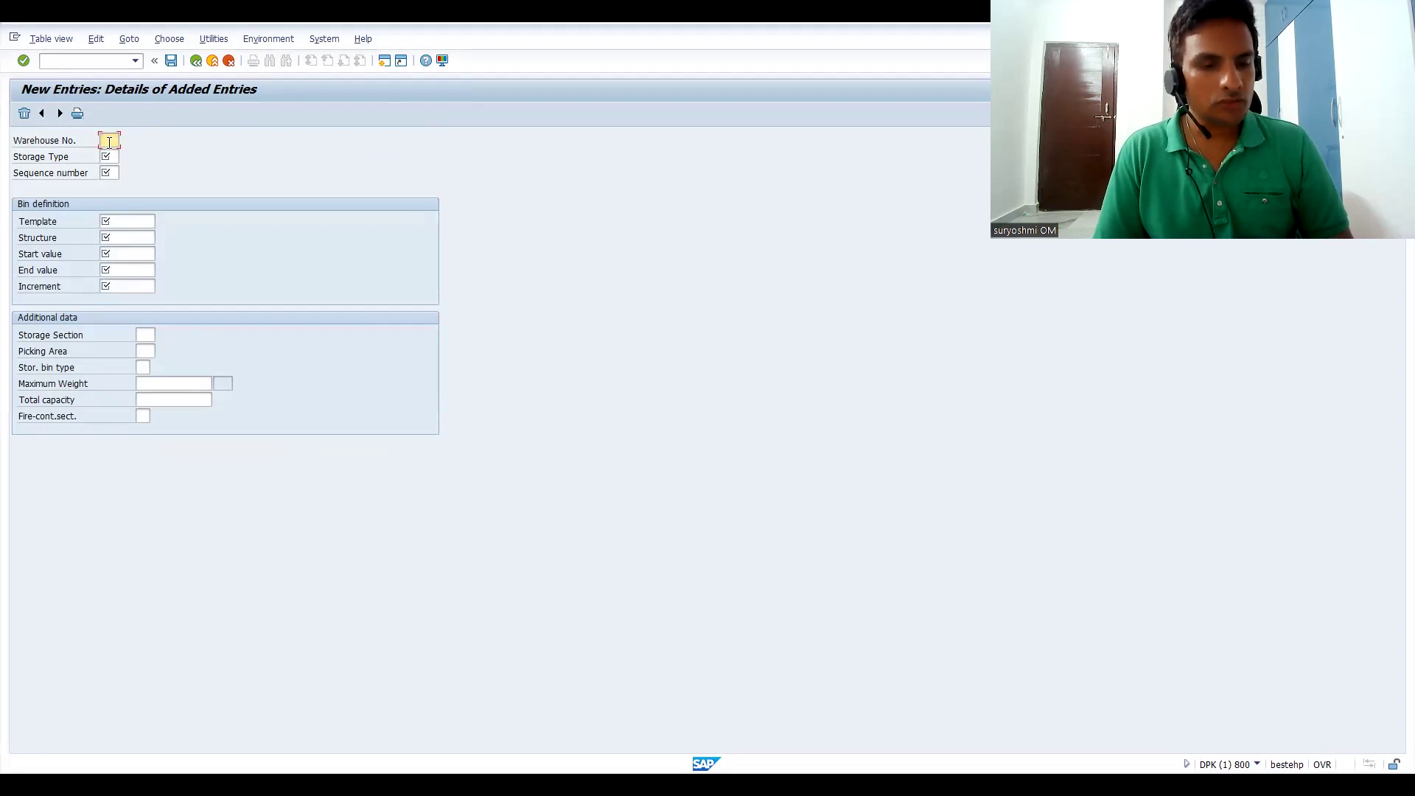
text(375)
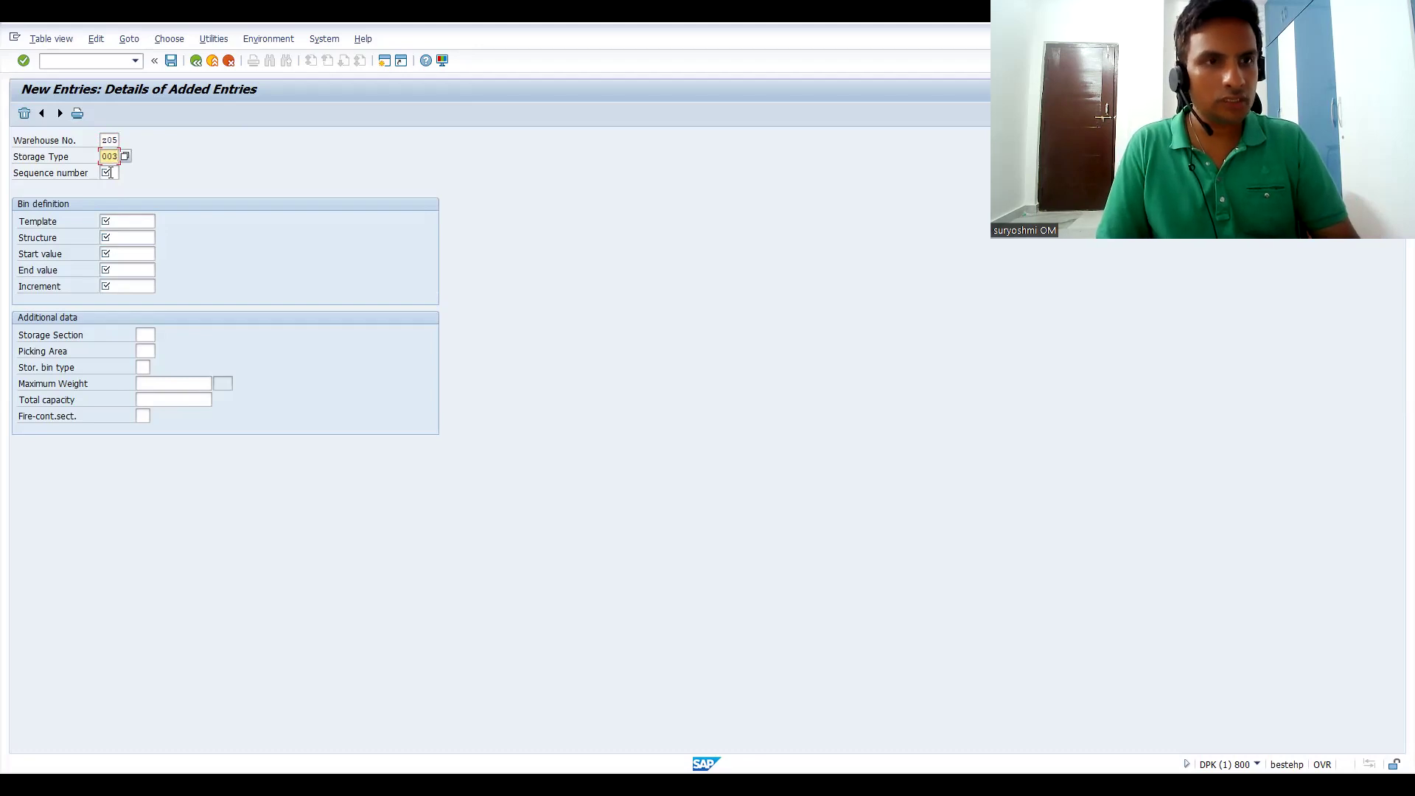
click(110, 172)
text(00)
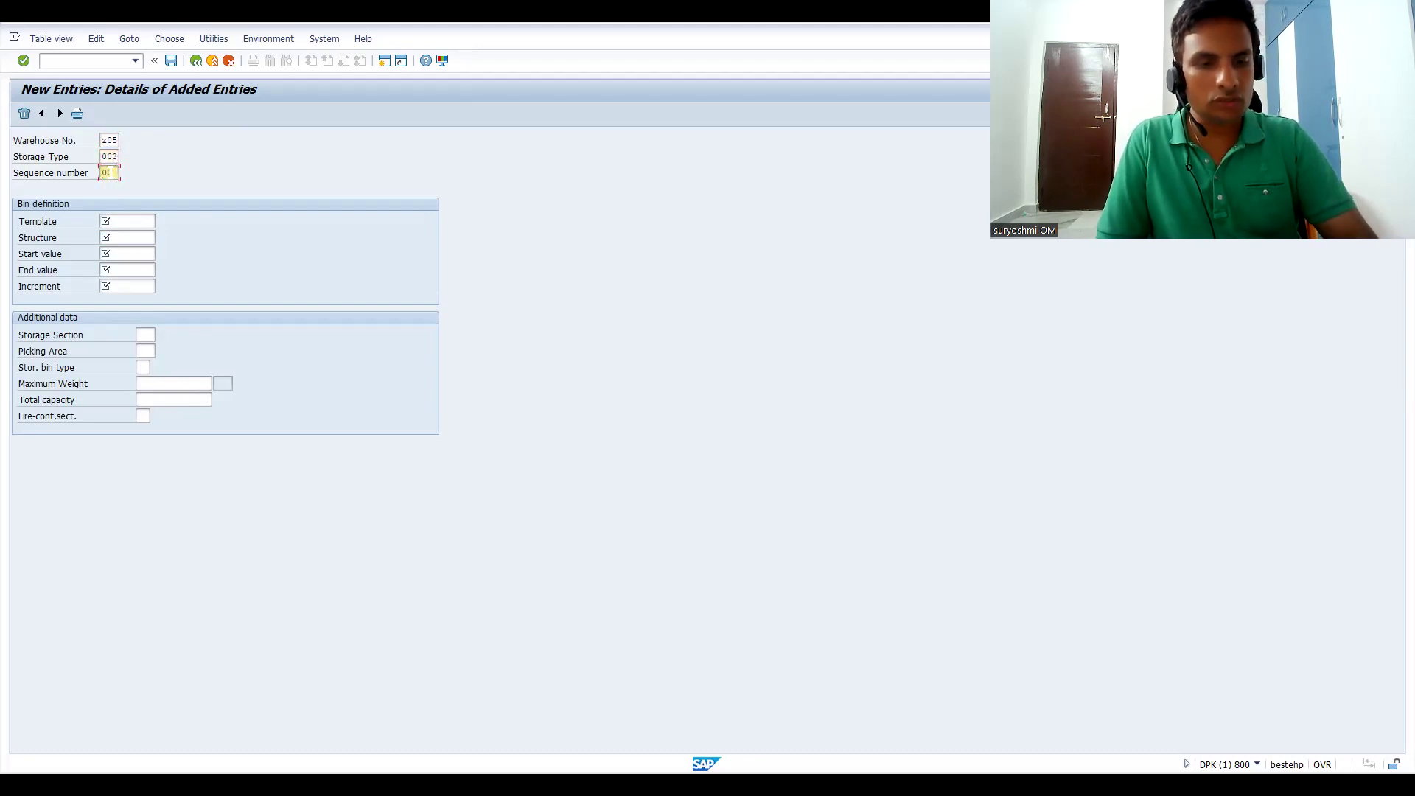
text(4)
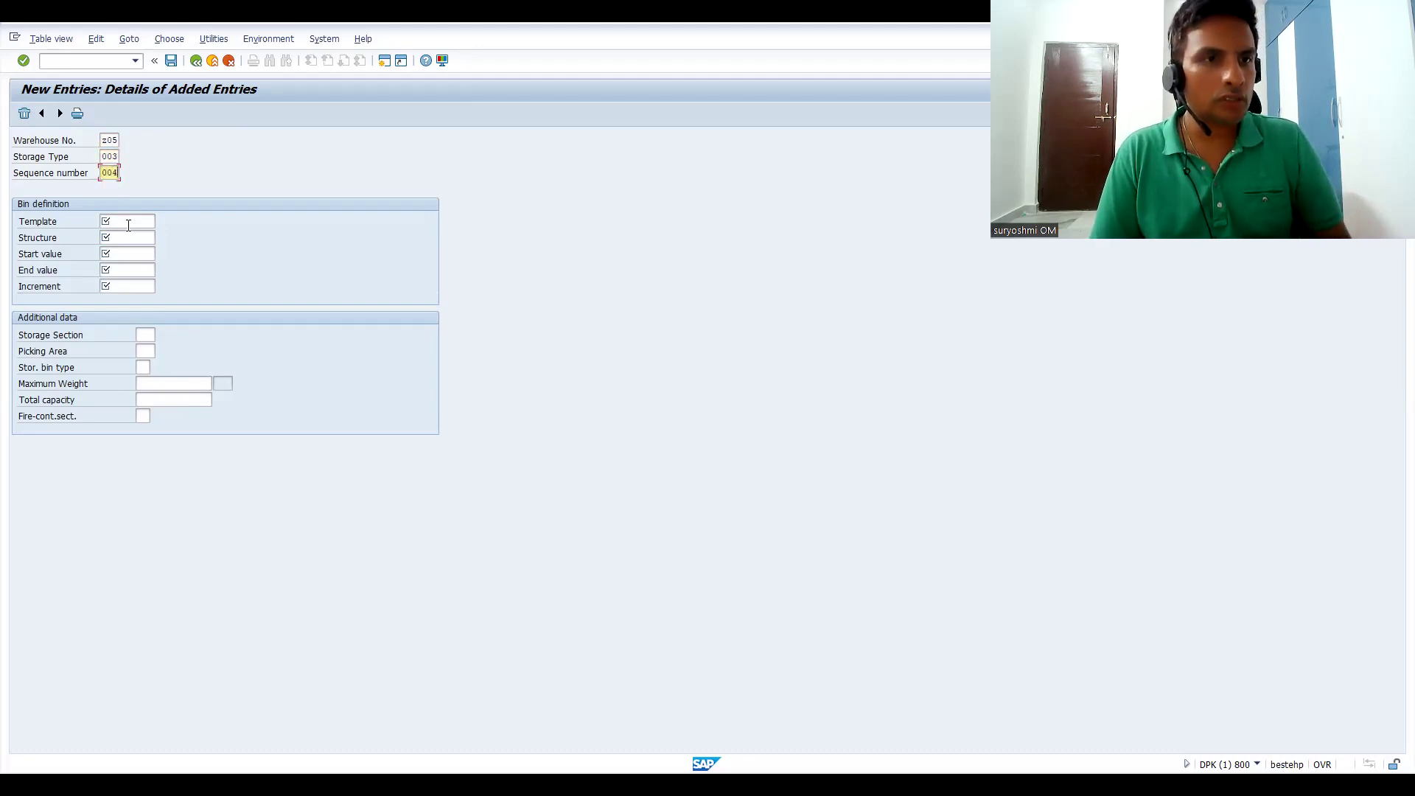
Step: Fill in the bin definition's template with the copied NNCNNCNNCC and set the structure to aa bb cc
click(127, 221)
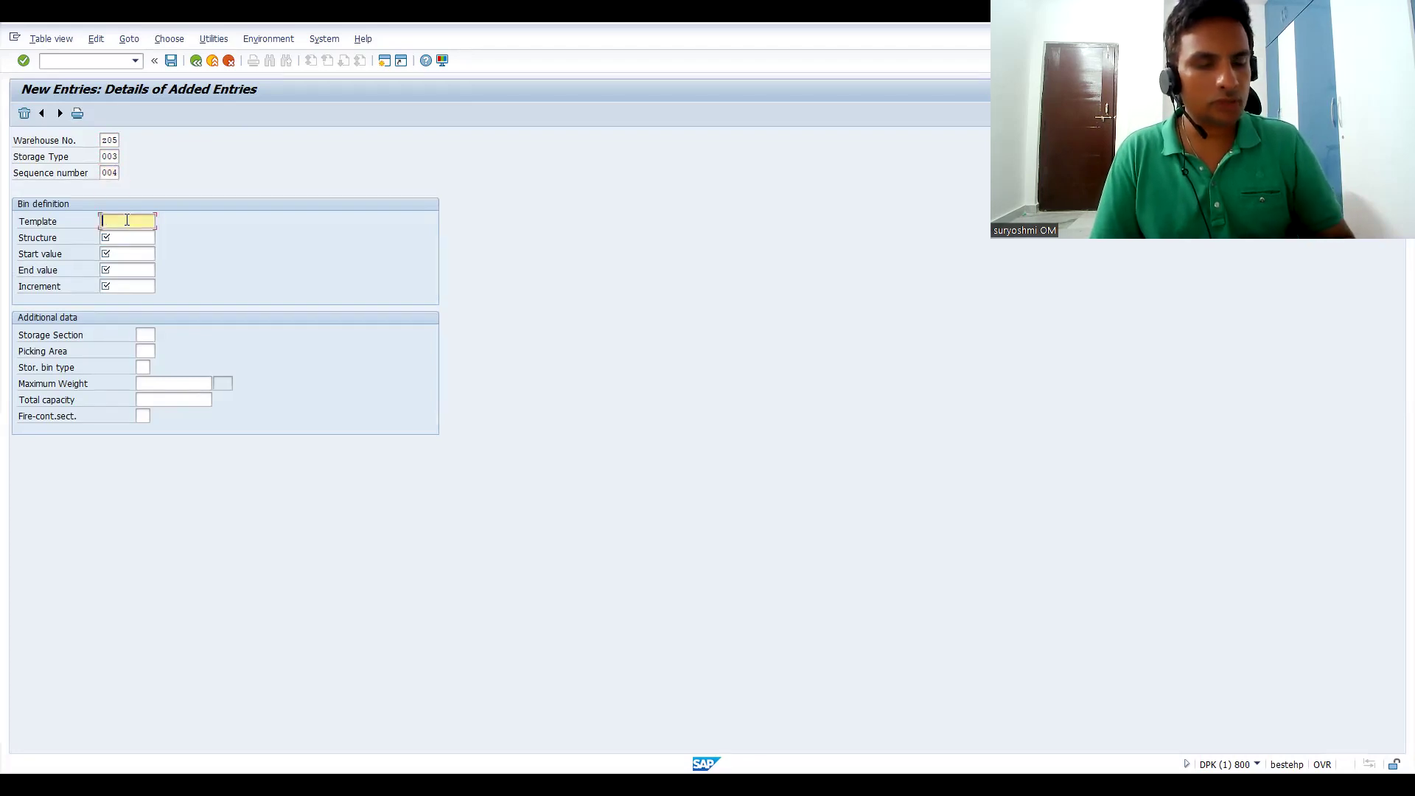
key(ctrl+v)
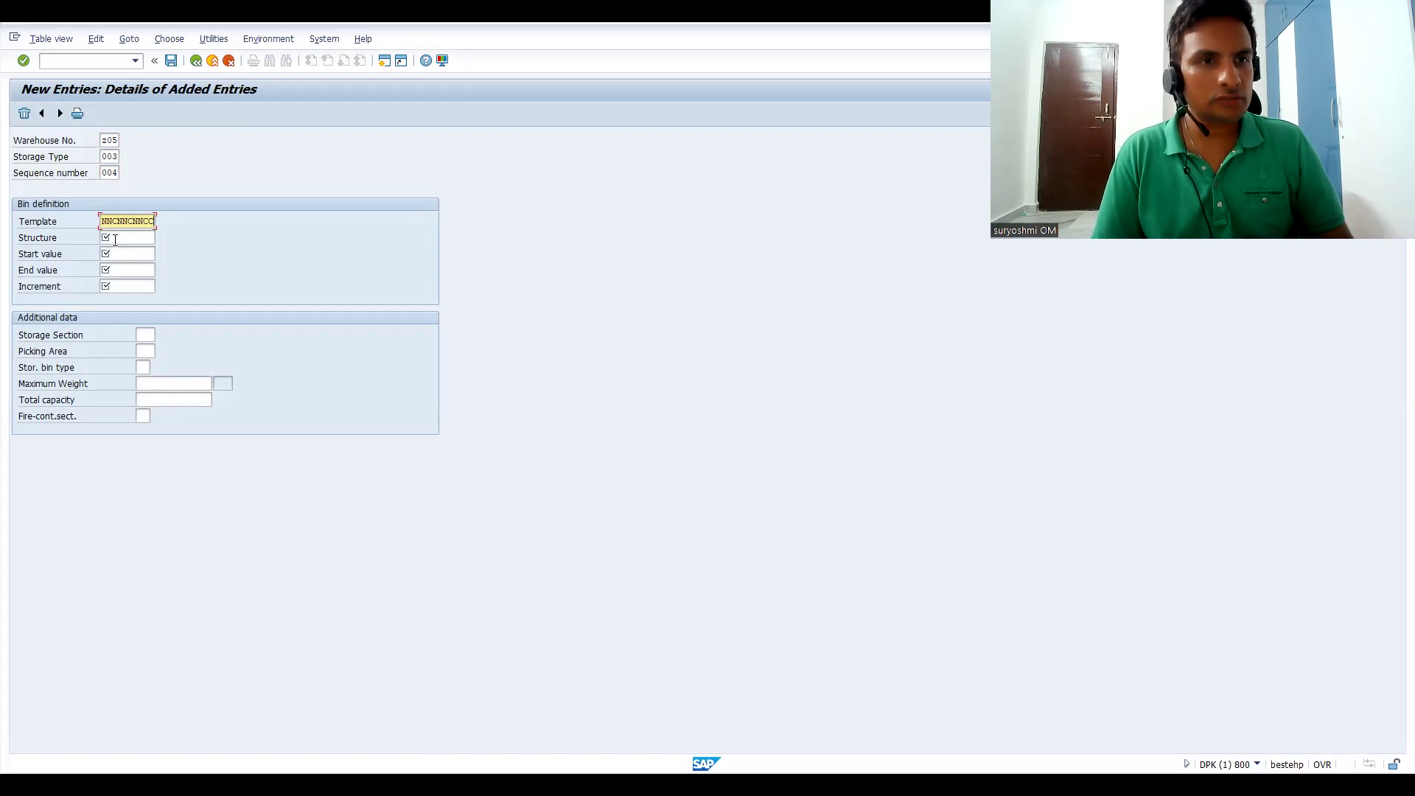
click(115, 240)
text(aa)
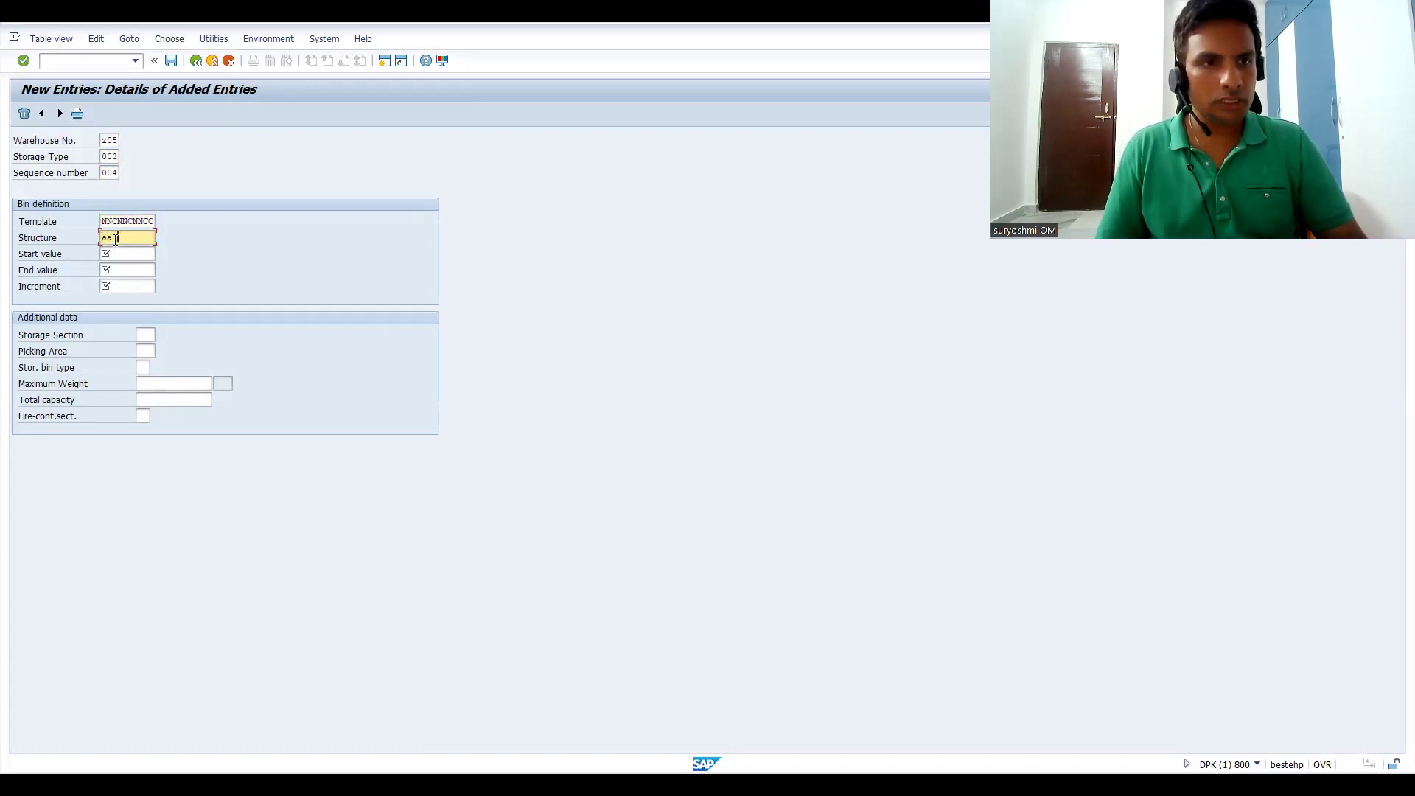
text( bb)
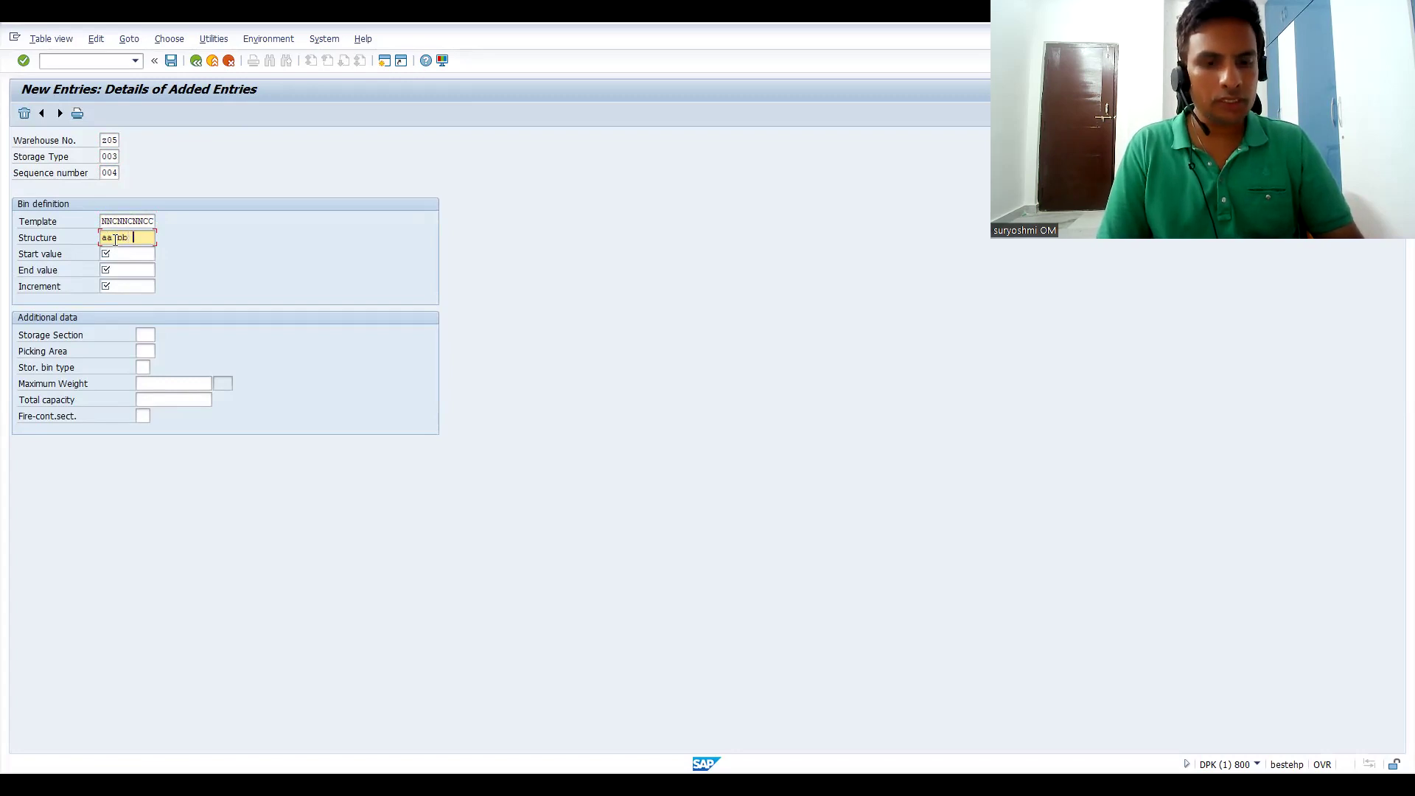
text( cc)
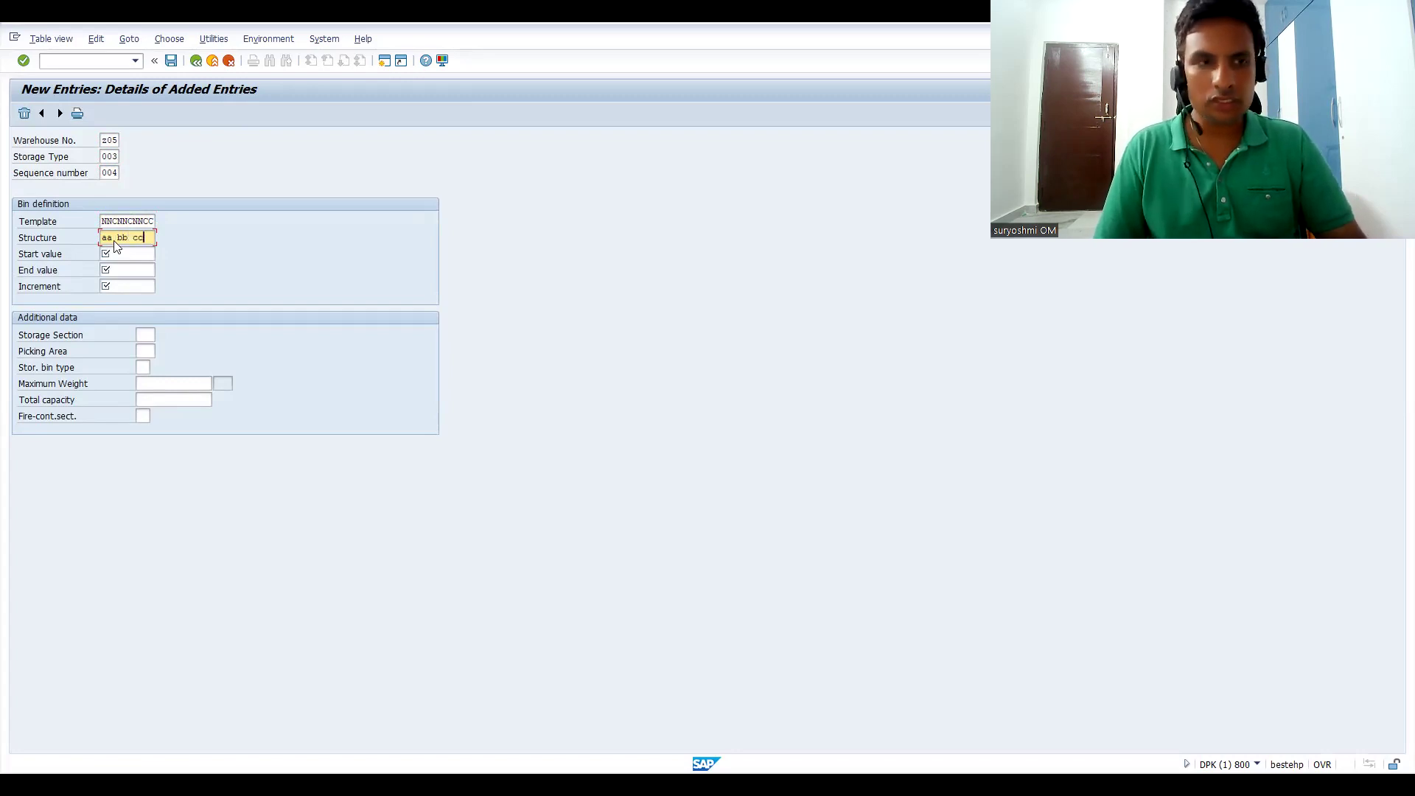
key(Return)
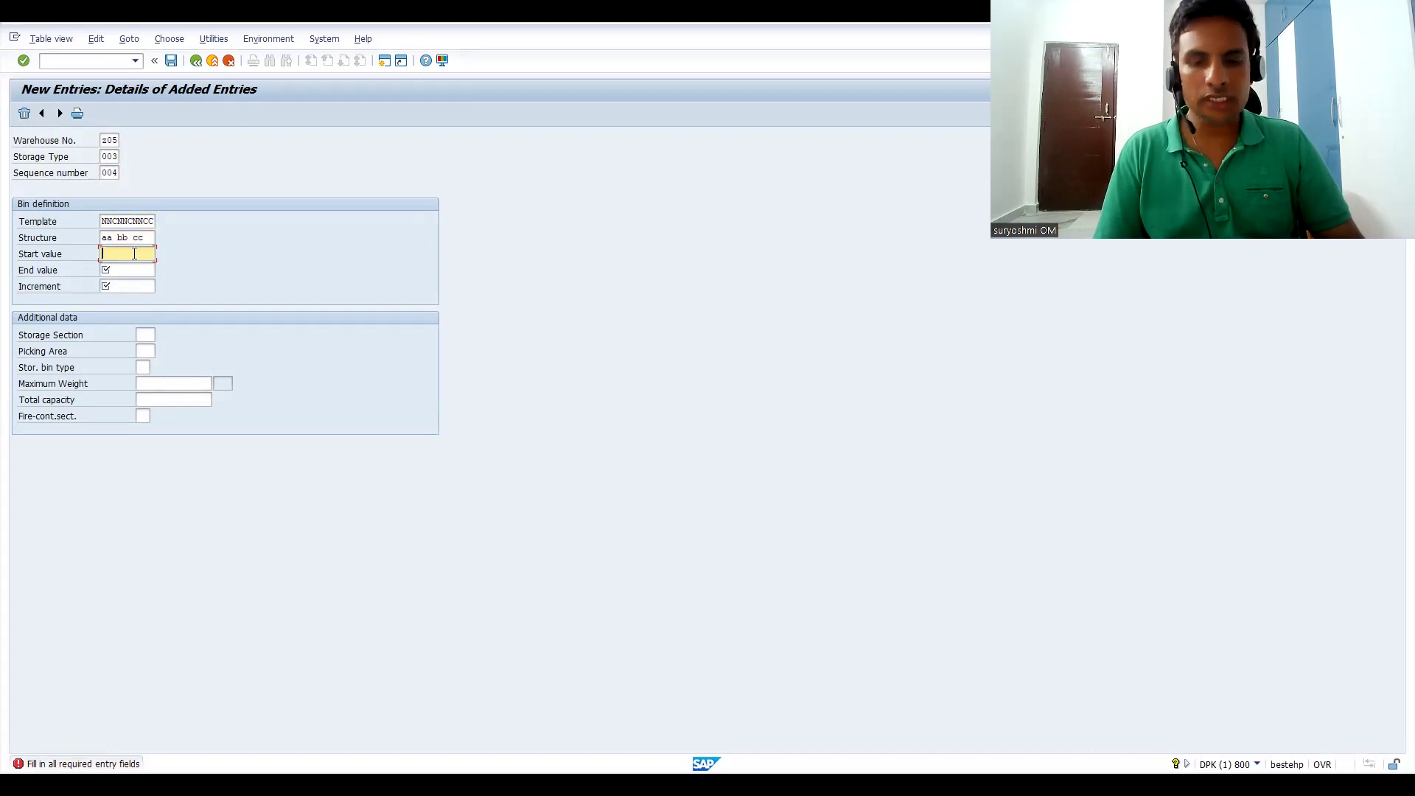
Step: Set the bin definition's start value to 01.01.01, end value to 01.10.10 and increment to 01.01.01
text(01.01)
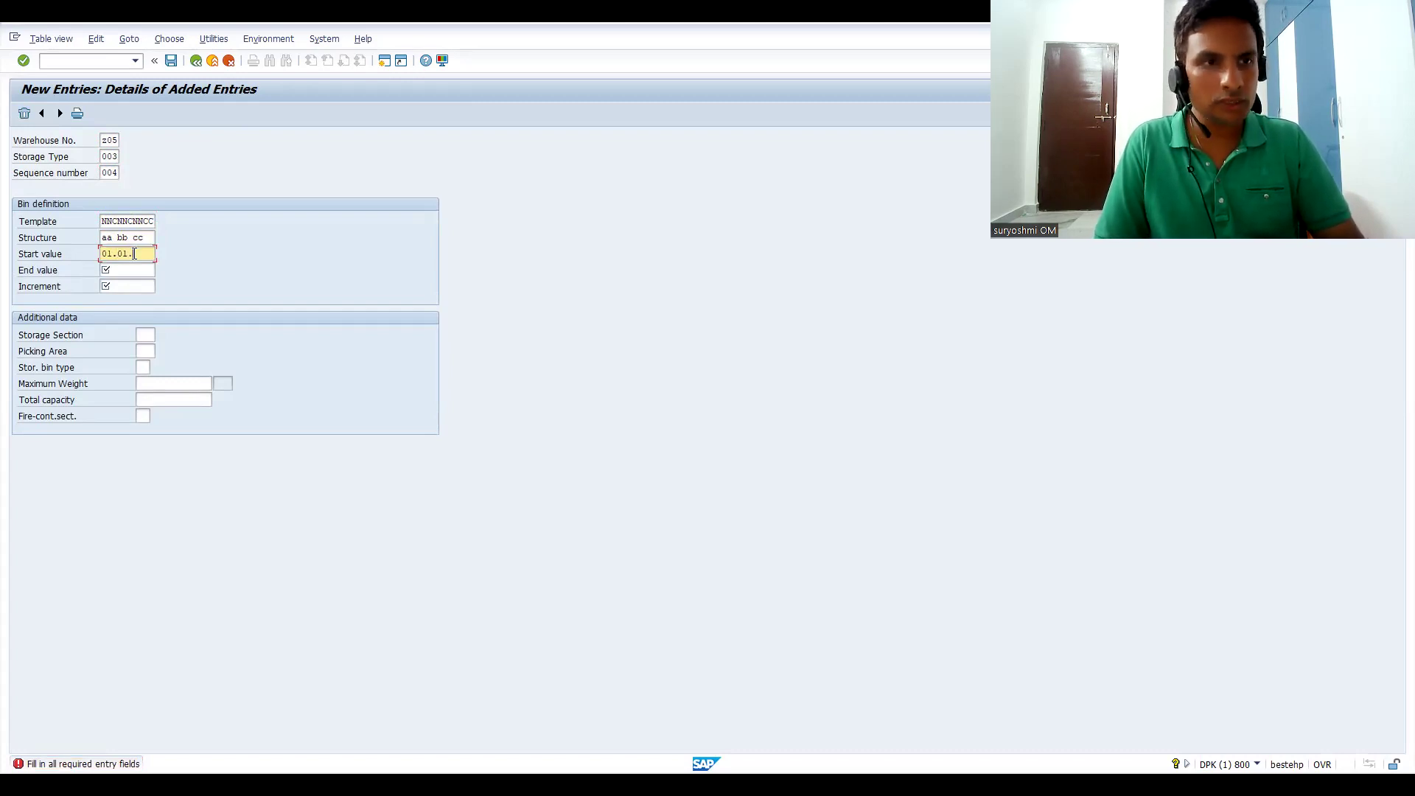
text(.01)
click(125, 272)
text(01)
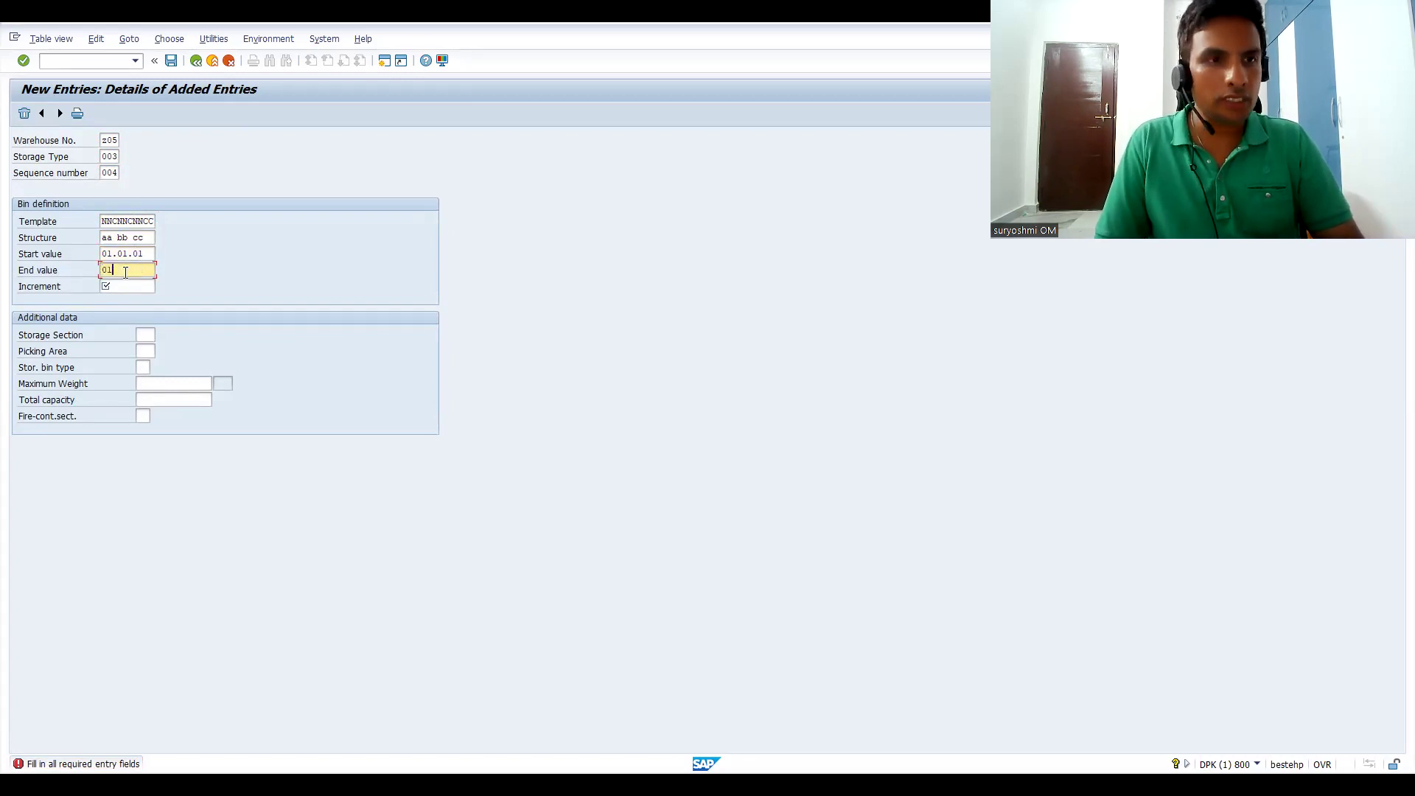
text(.0)
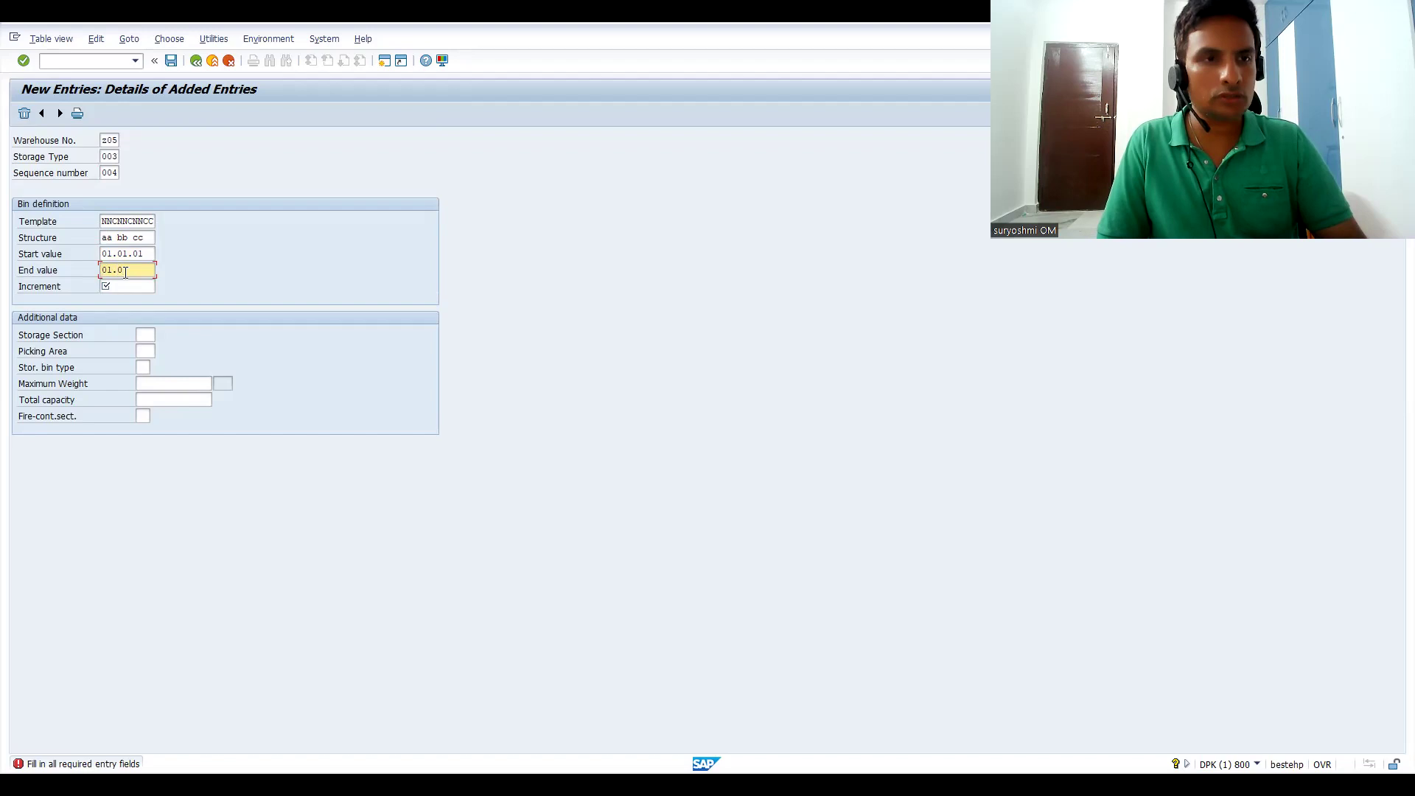
key(BackSpace)
text(1)
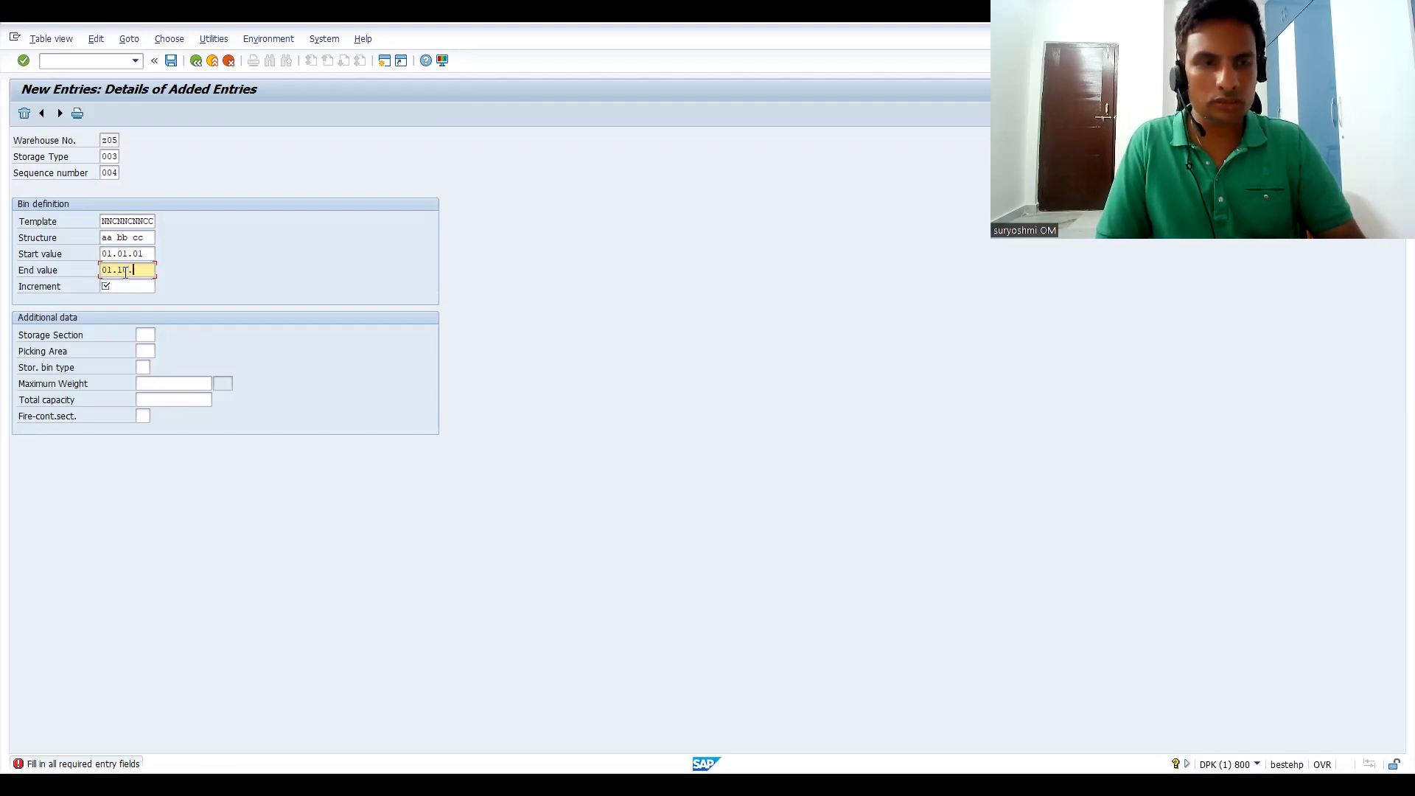
text(0.10)
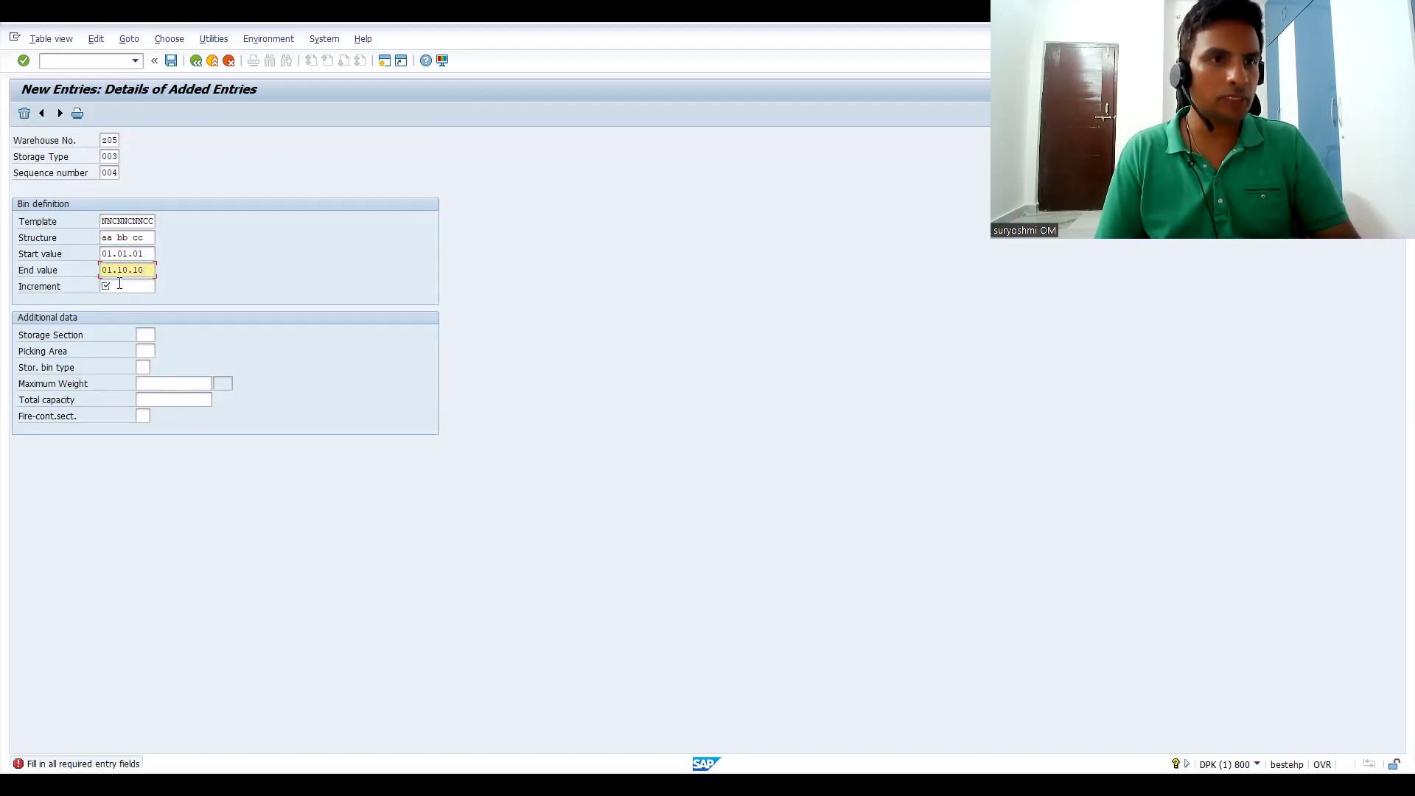
click(118, 285)
text(01.01)
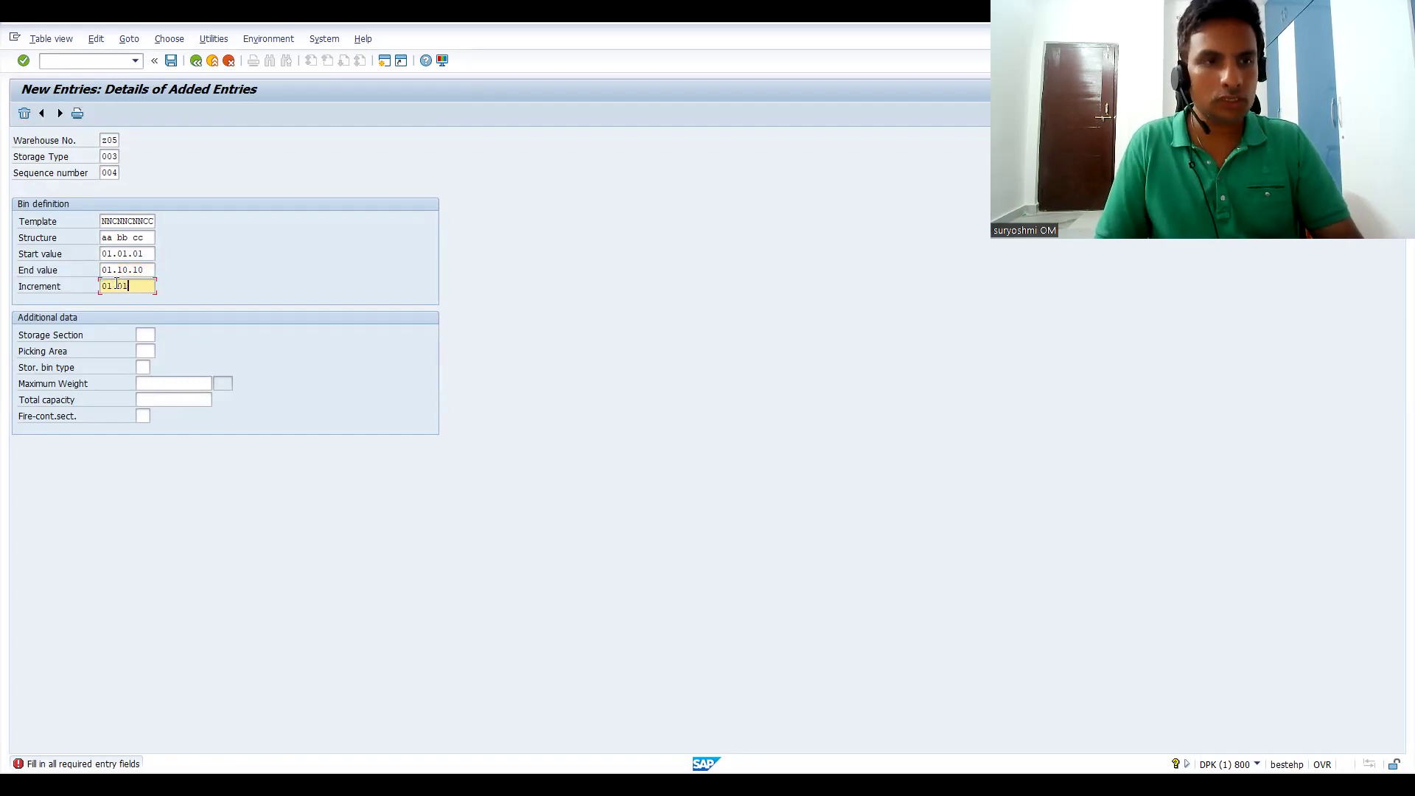
text(.01)
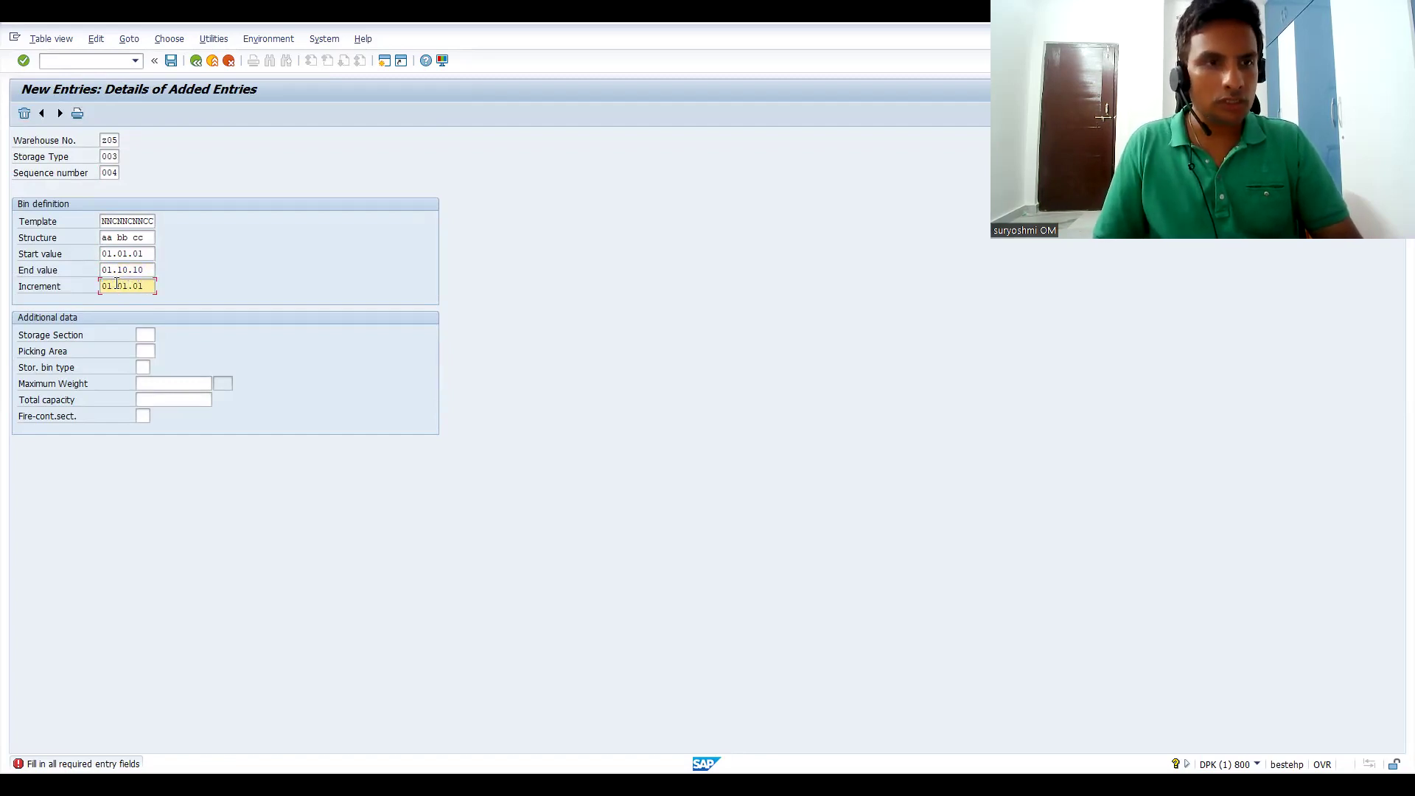
Step: Set the storage section to 001 and look up the picking areas for warehouse Z05, storage type 003
click(146, 335)
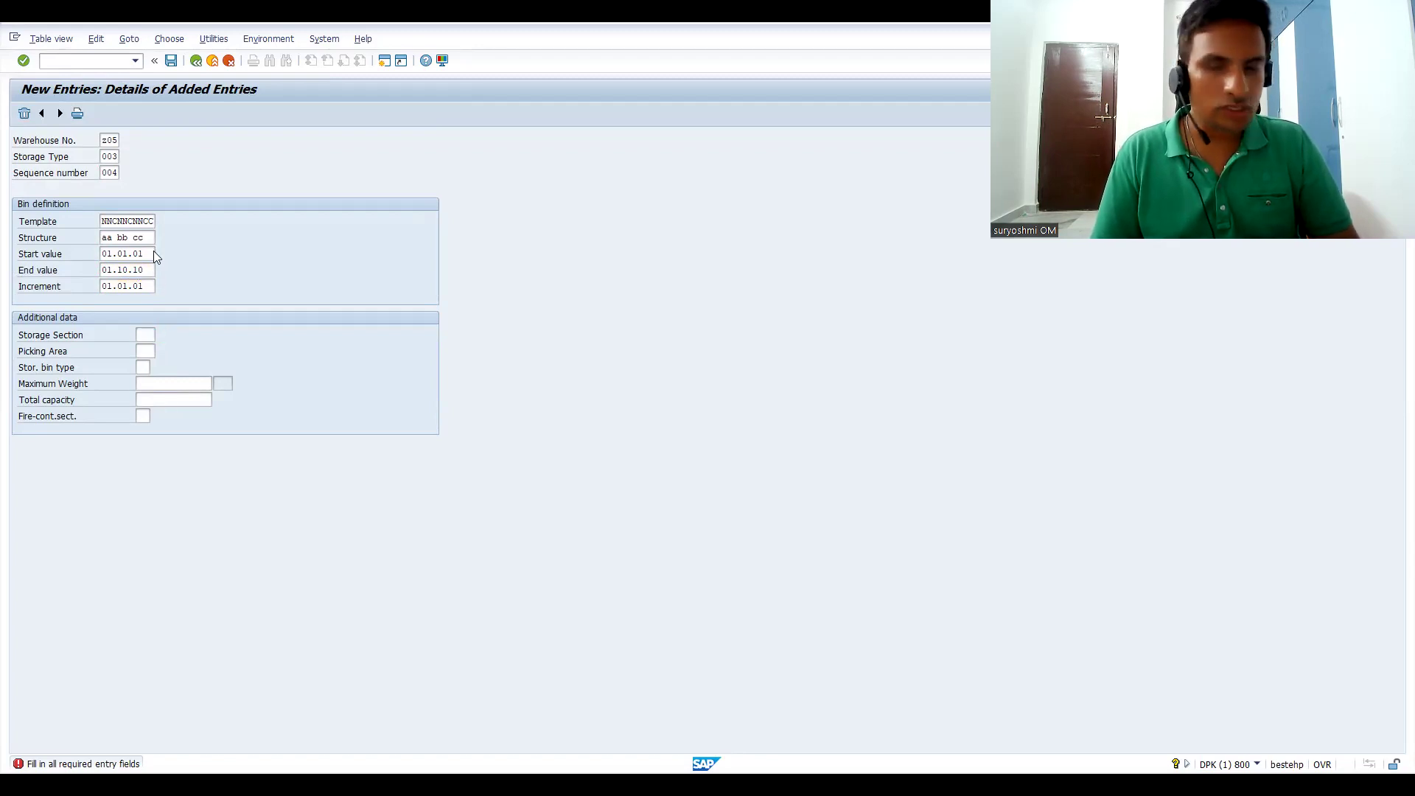
key(Return)
click(151, 352)
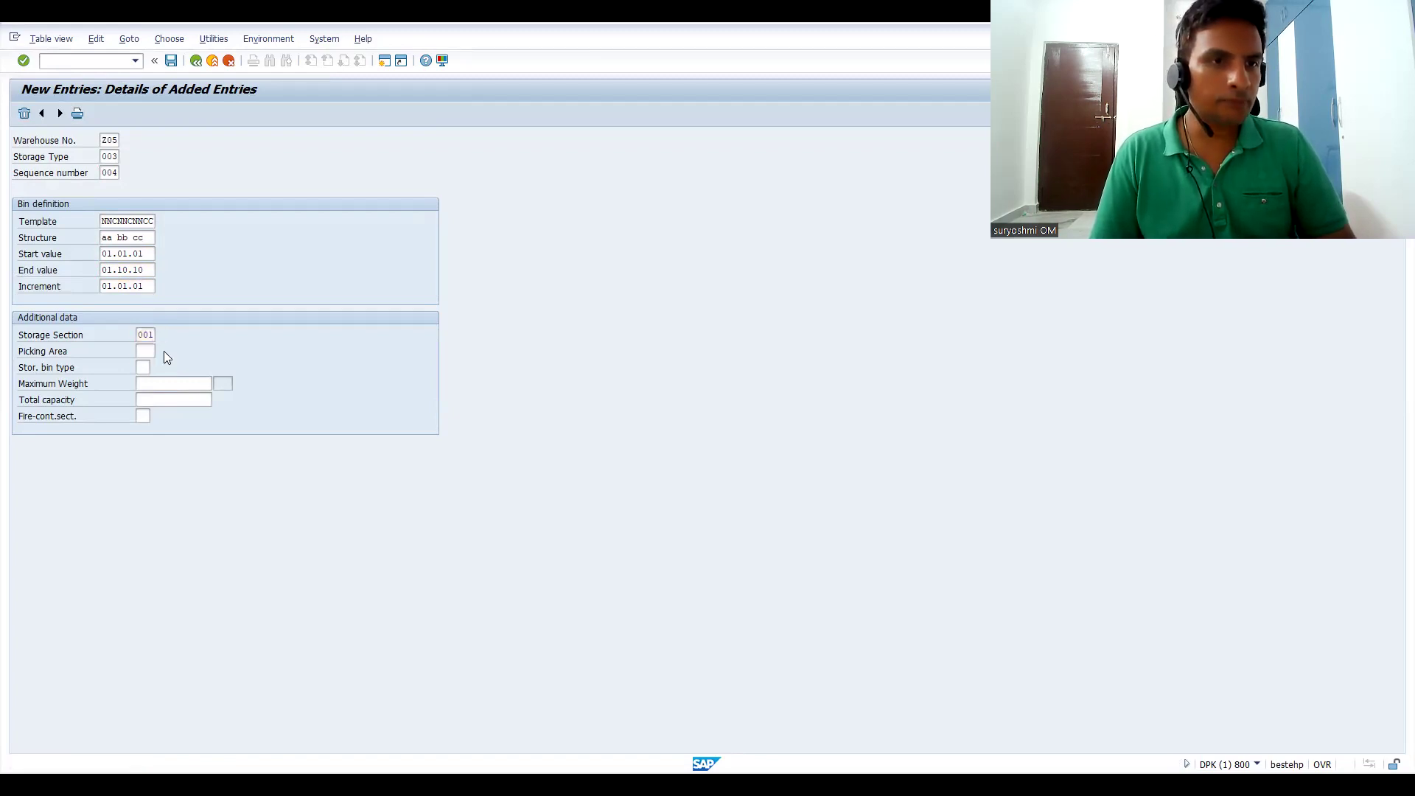
click(164, 351)
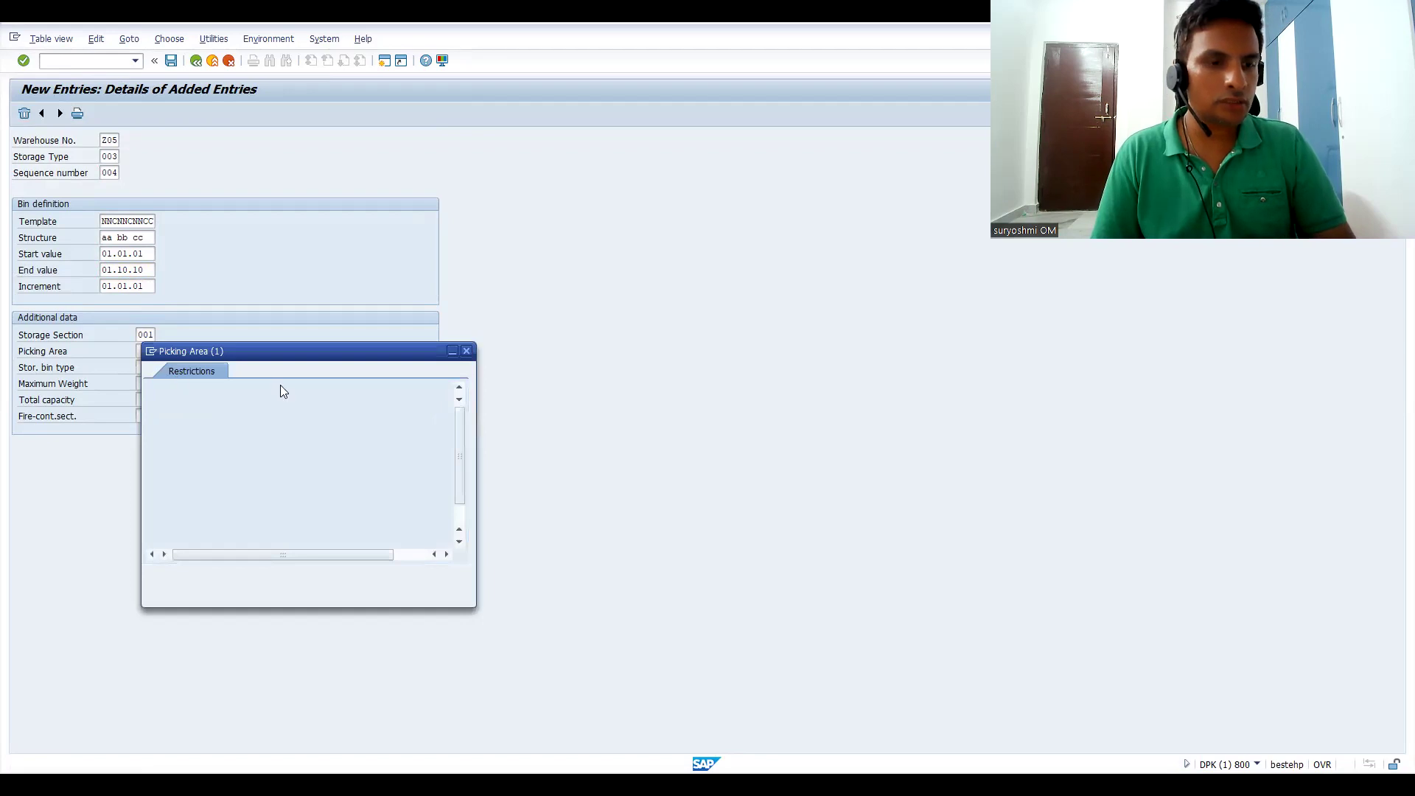
click(417, 573)
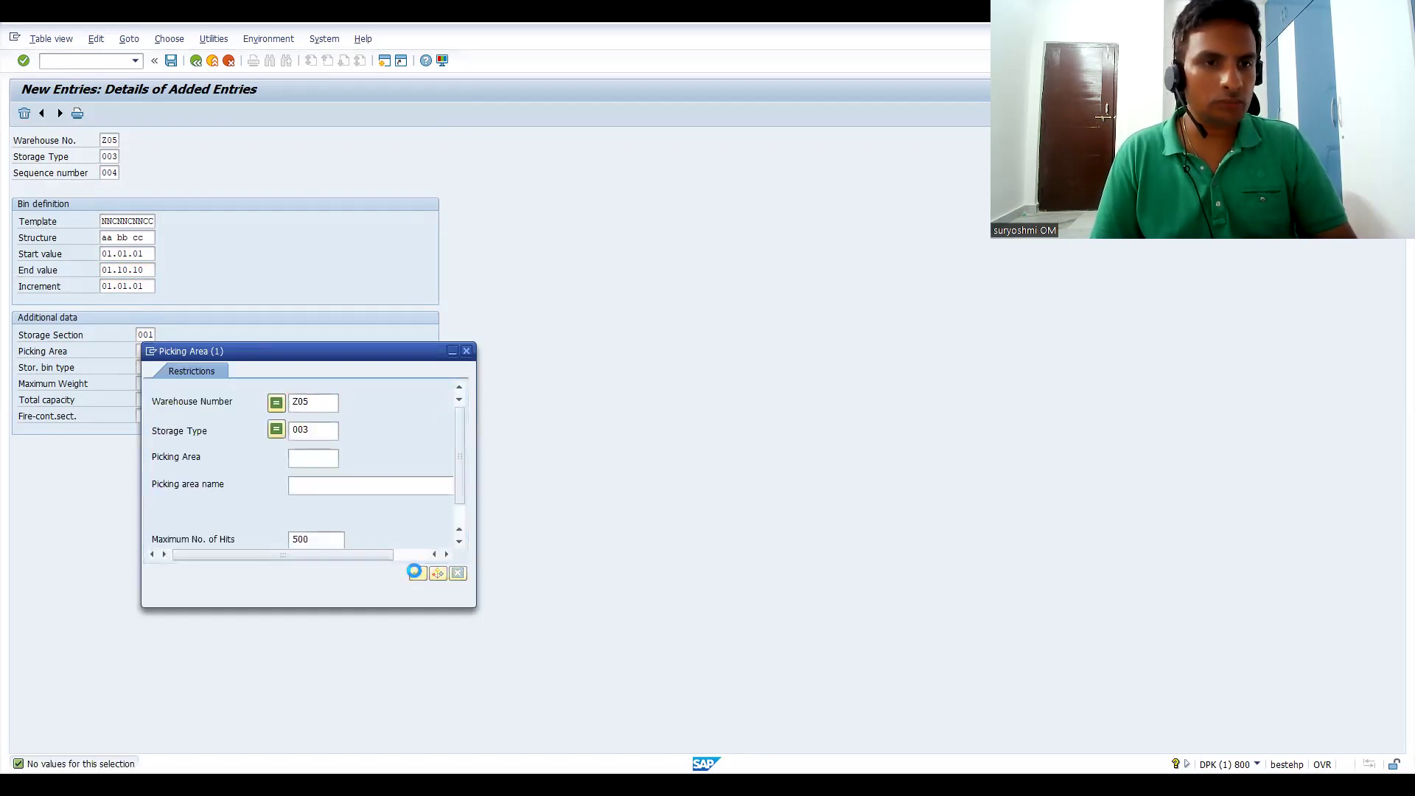
click(467, 351)
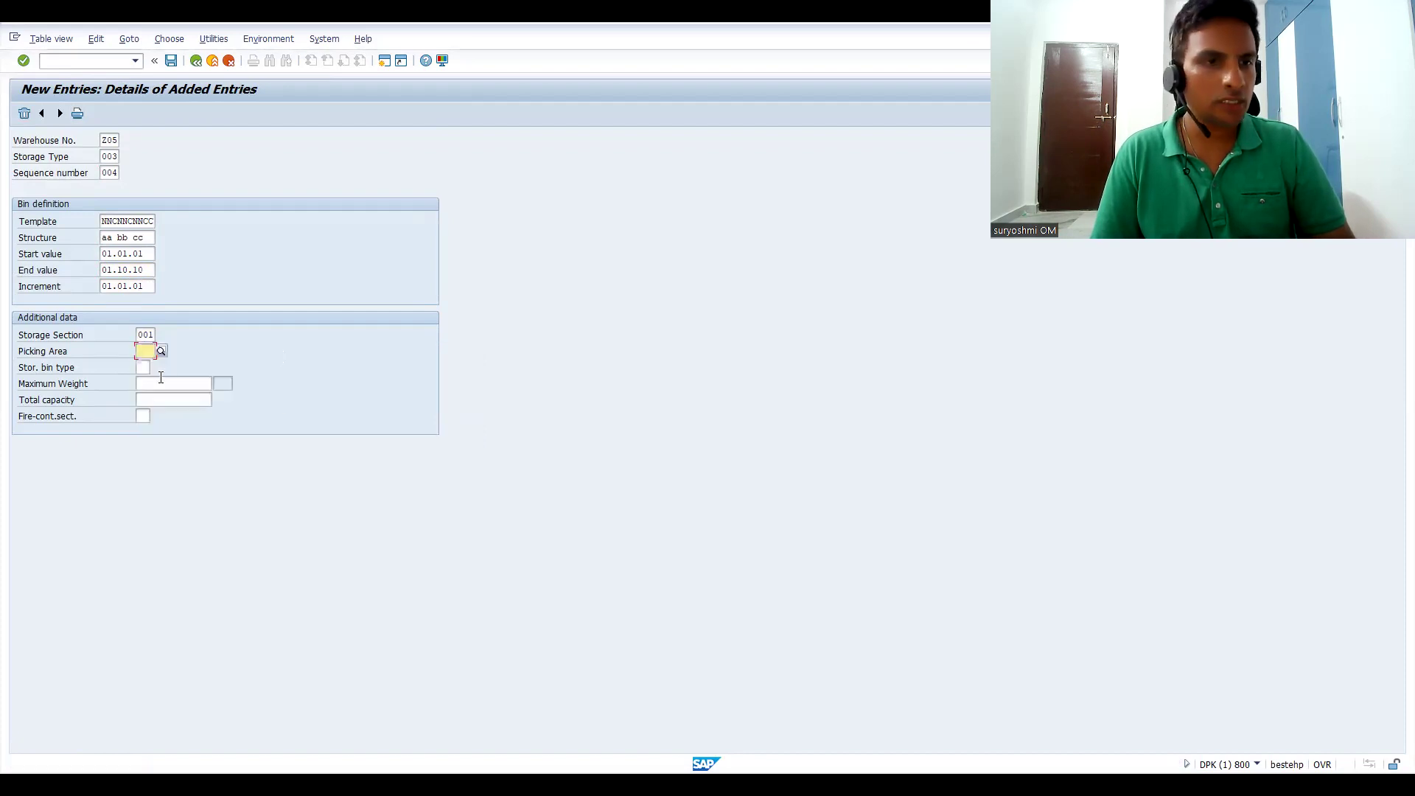
Step: Choose storage bin type E1, Bin height 1 meter, from the available values
click(147, 368)
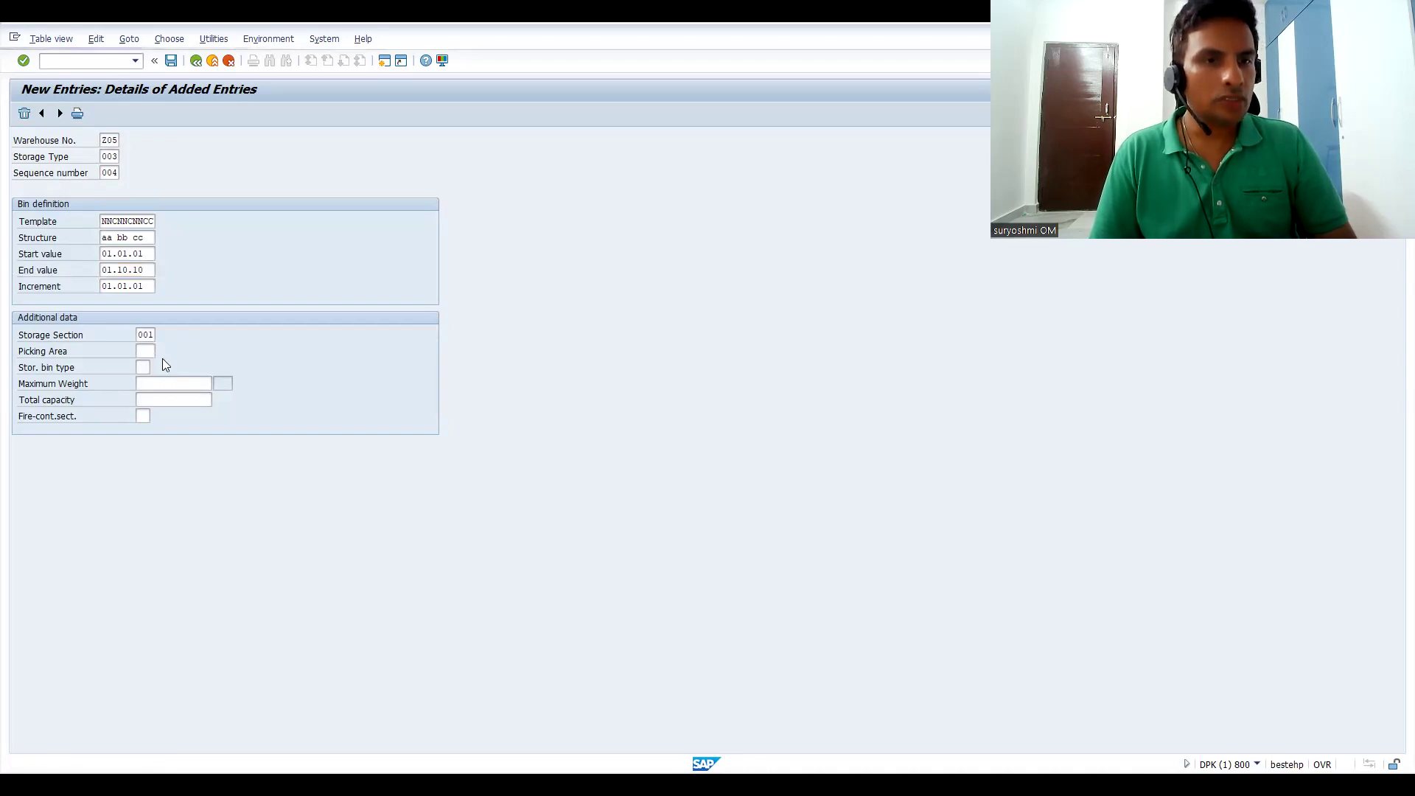
key(F4)
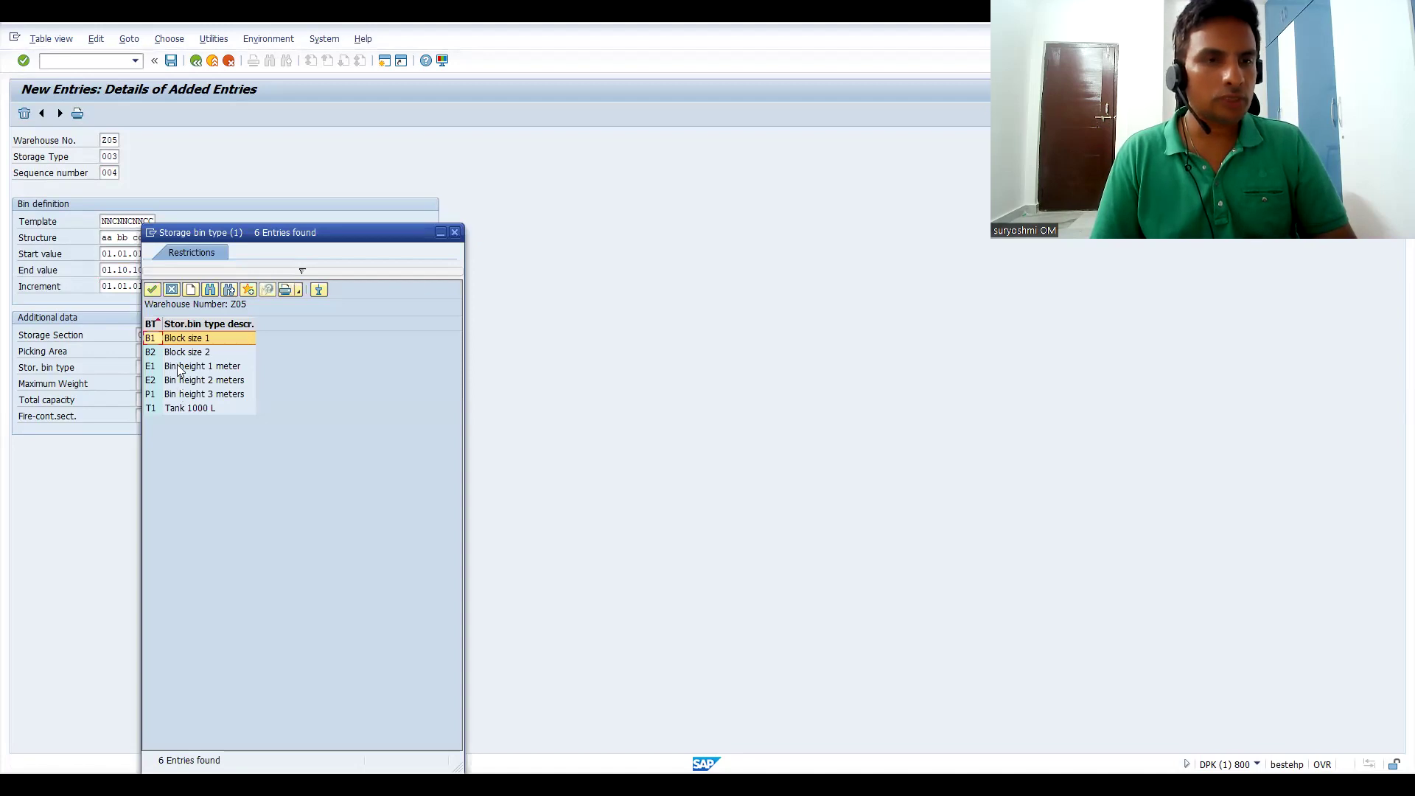
click(175, 367)
double_click(176, 366)
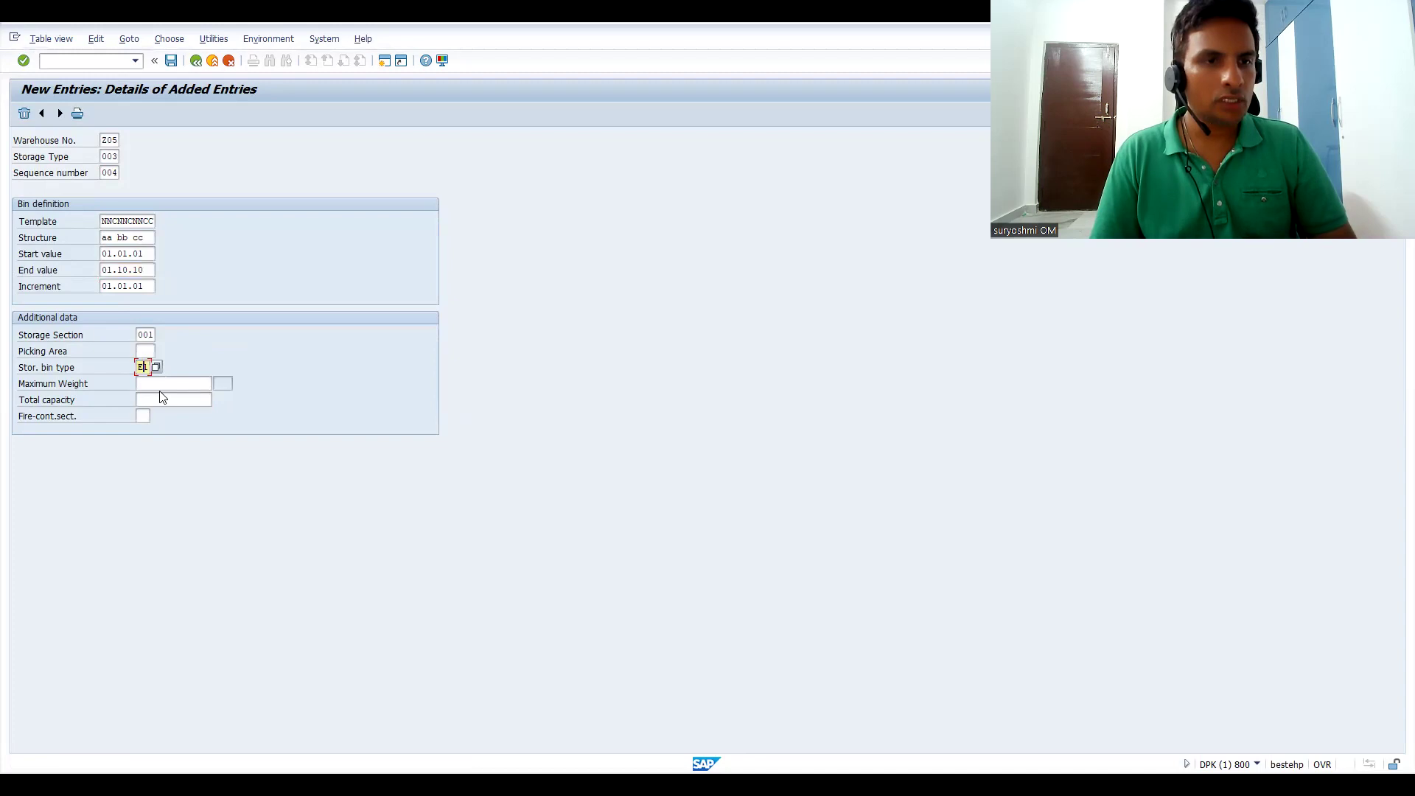
Step: Set the maximum weight to 100 and the total capacity to 110 in the additional data
click(163, 383)
text(100)
key(Return)
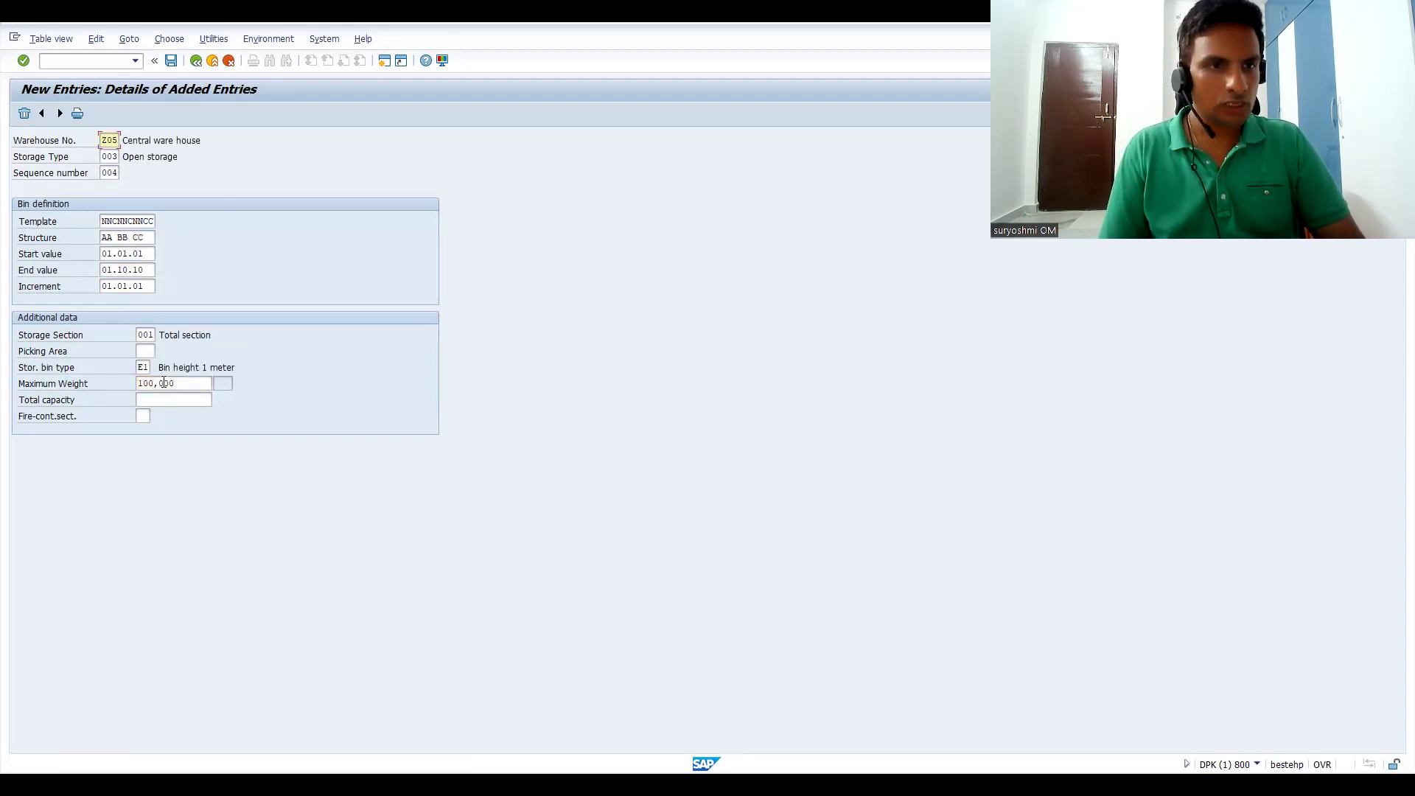
click(170, 400)
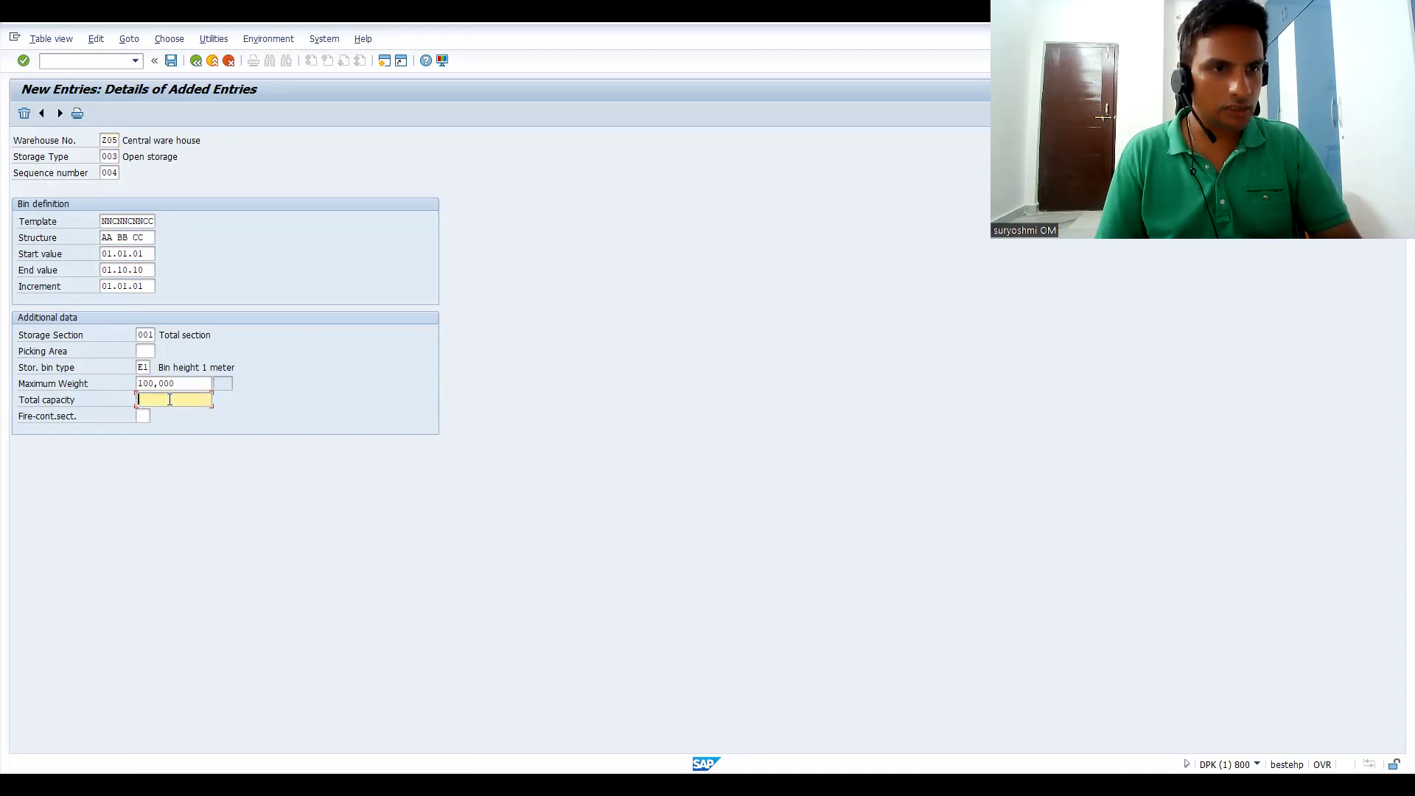
text(11)
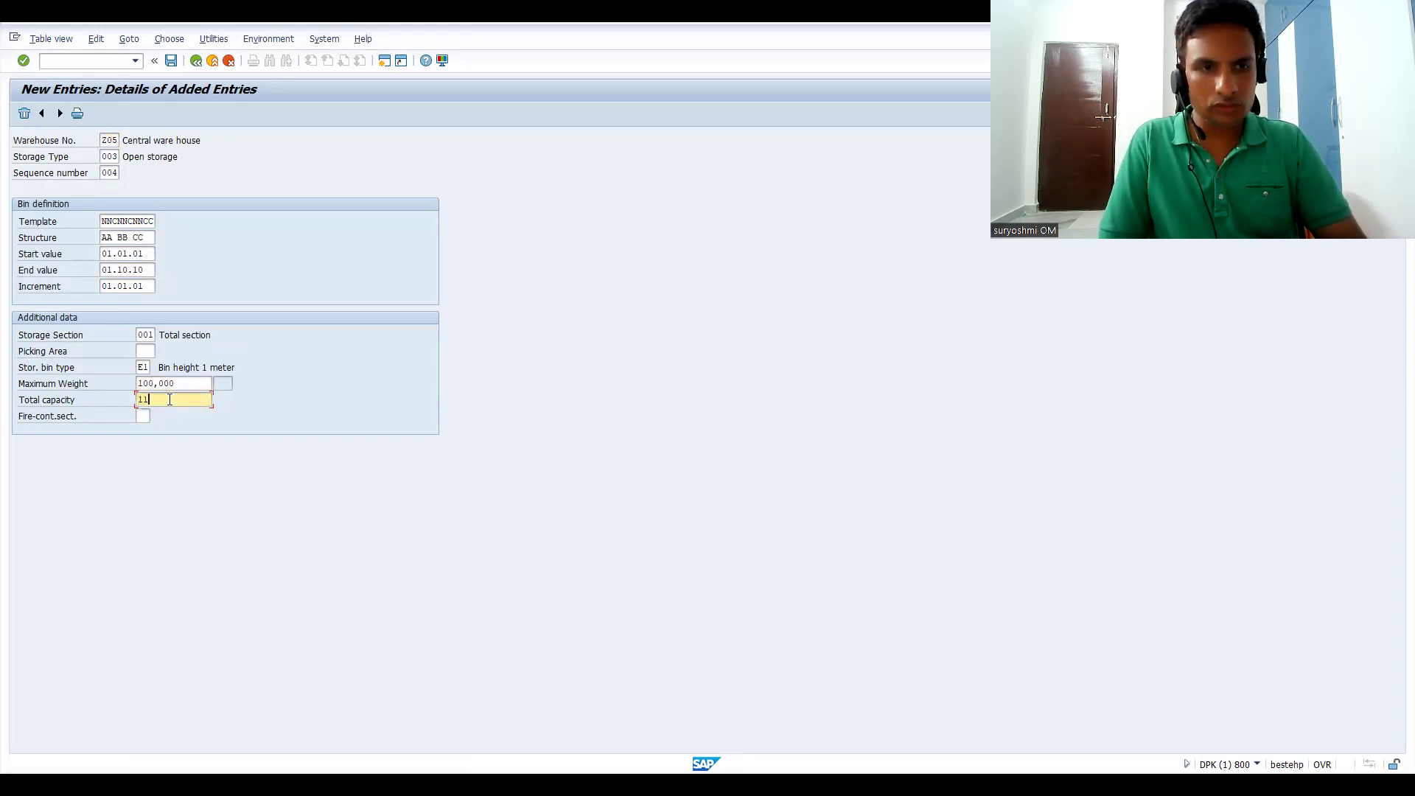
text(0)
key(Return)
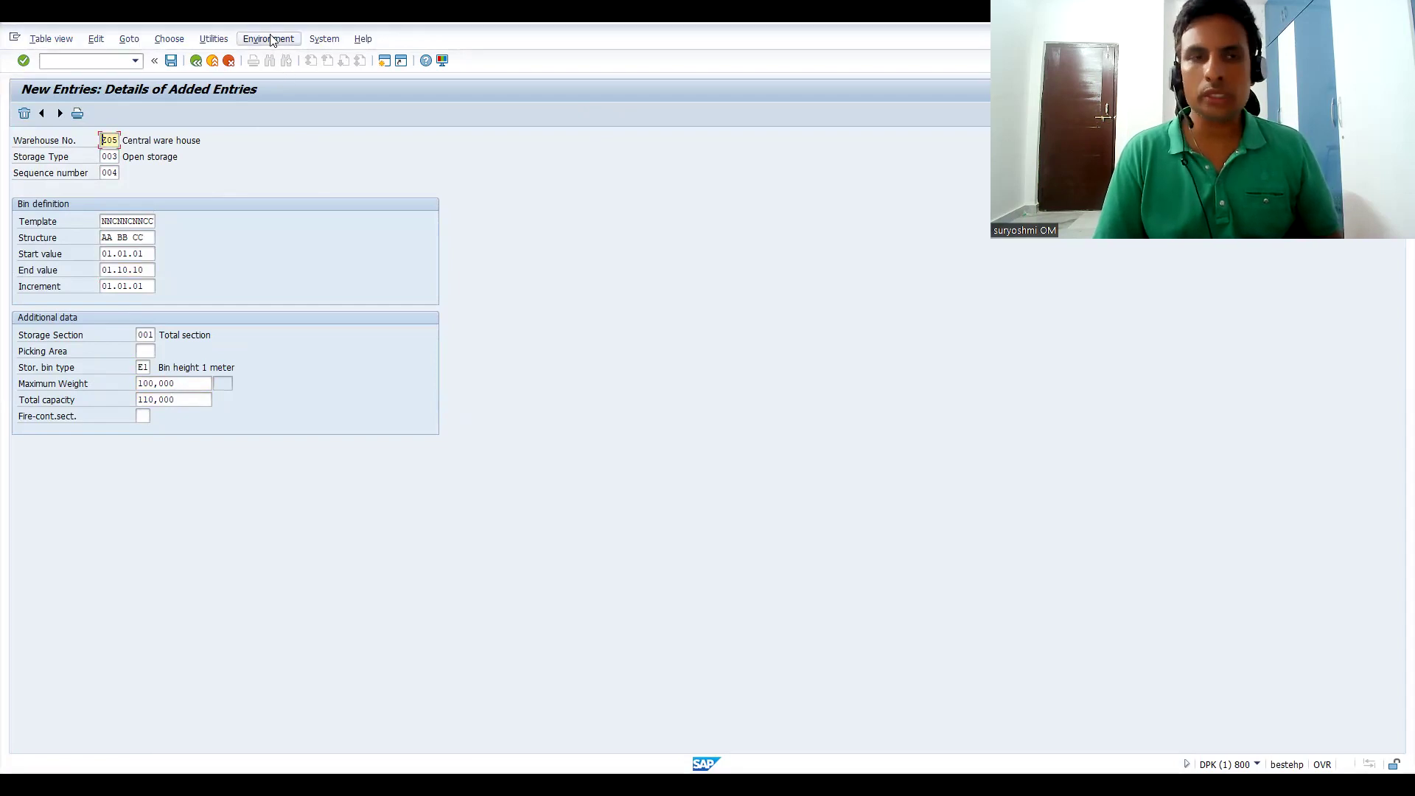
Step: Preview the storage bins generated from this structure, review the list through its last bin, and return to the entry details
click(271, 40)
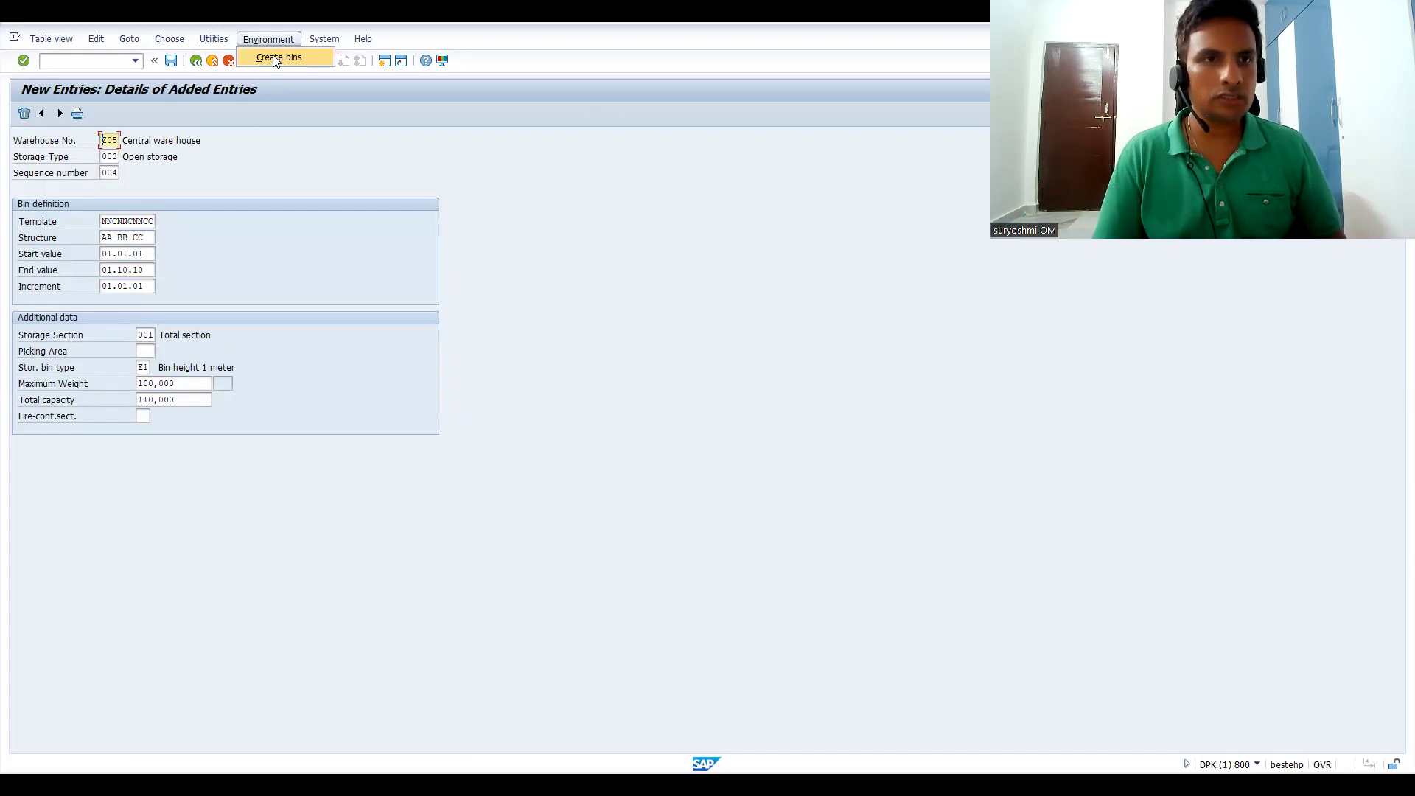
click(266, 59)
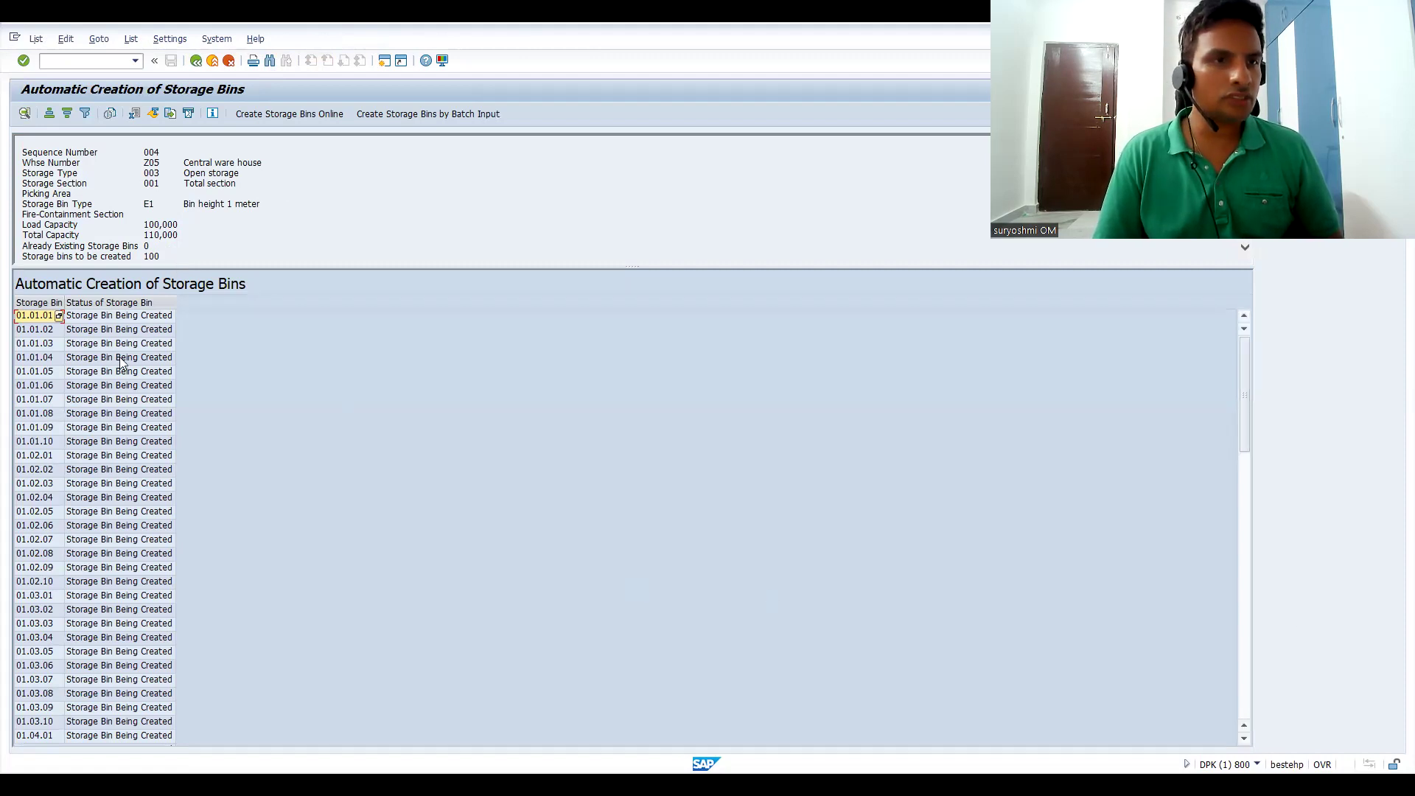
click(124, 329)
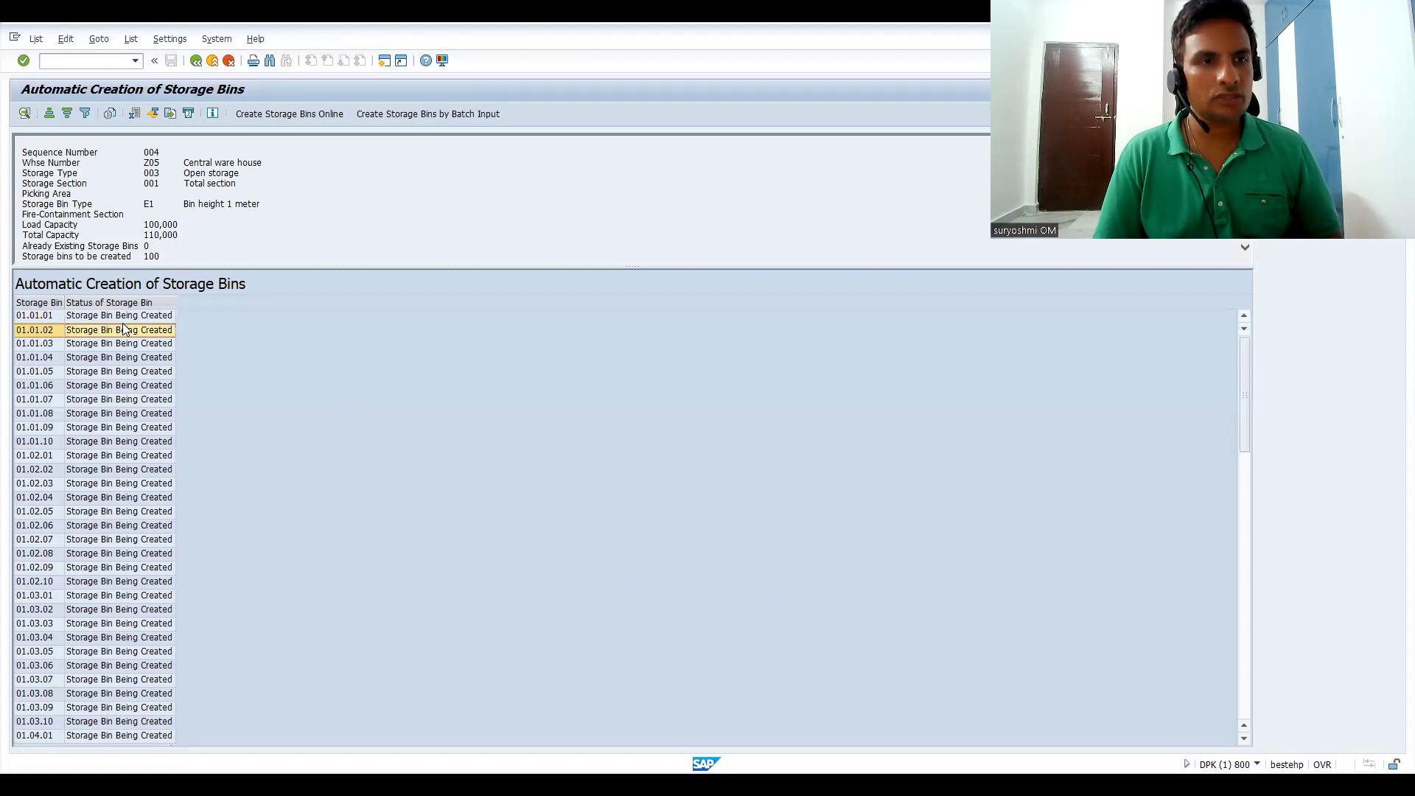
click(131, 444)
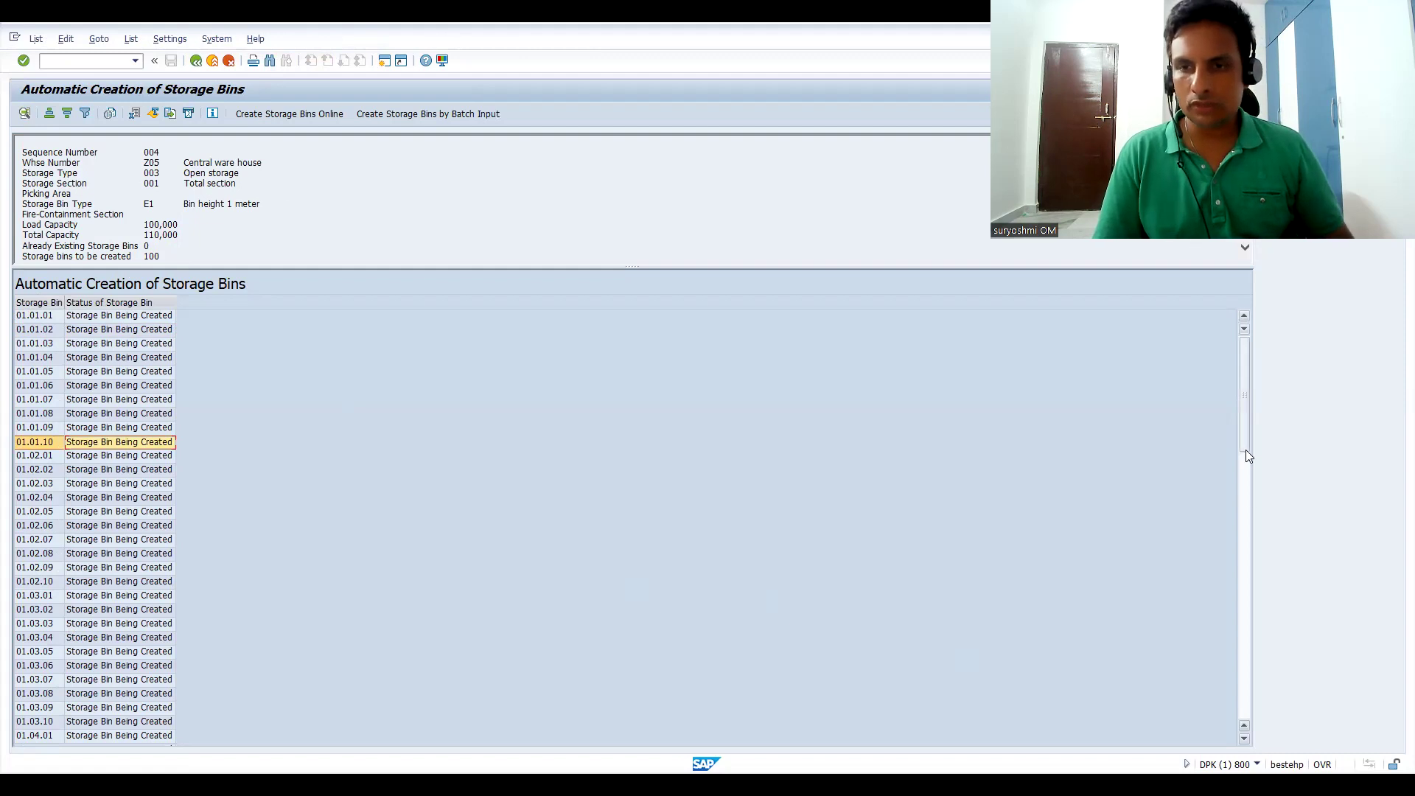
drag(1245, 445, 1286, 730)
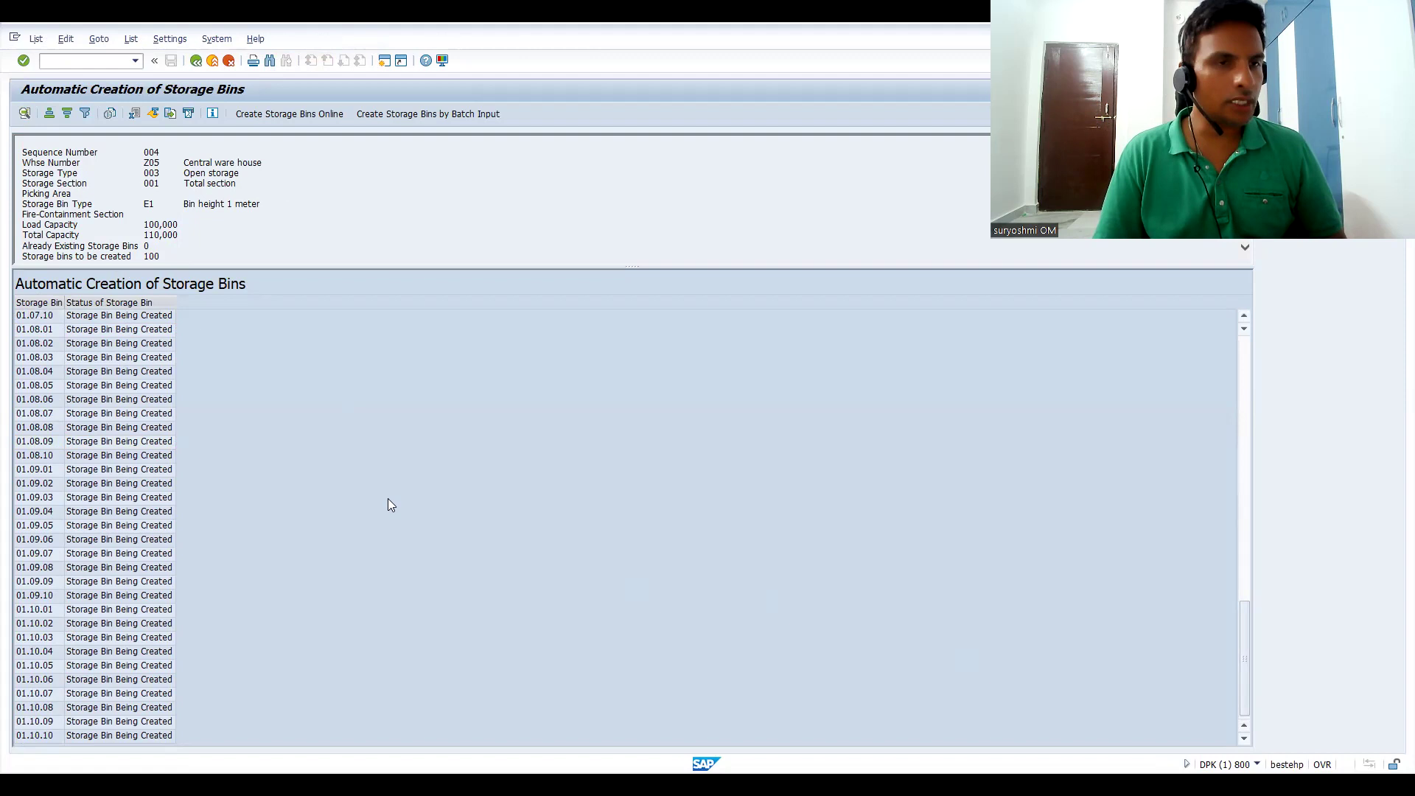
click(196, 62)
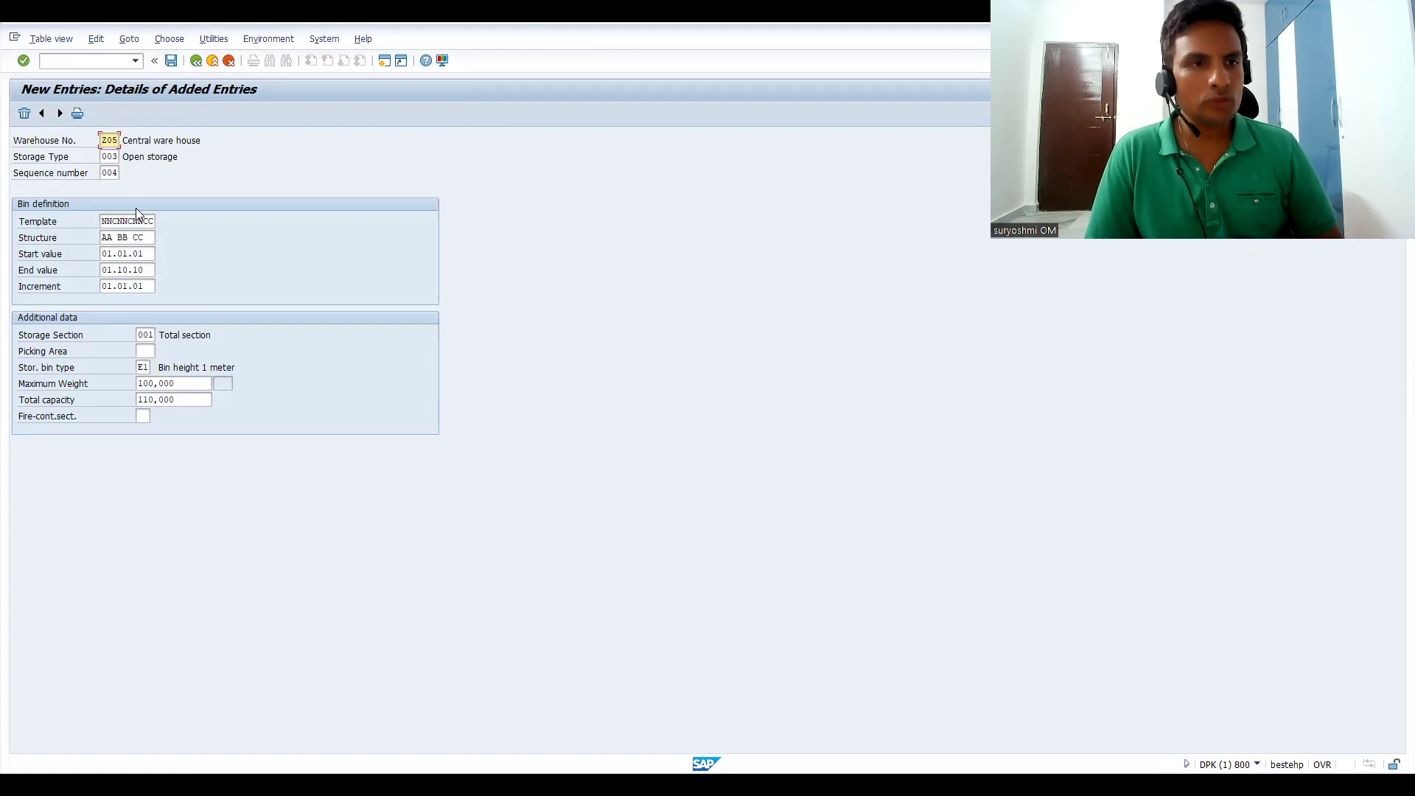
Step: Change the bin definition's end value to 01.01.10 and preview the automatic bin creation again
click(117, 269)
text(1.)
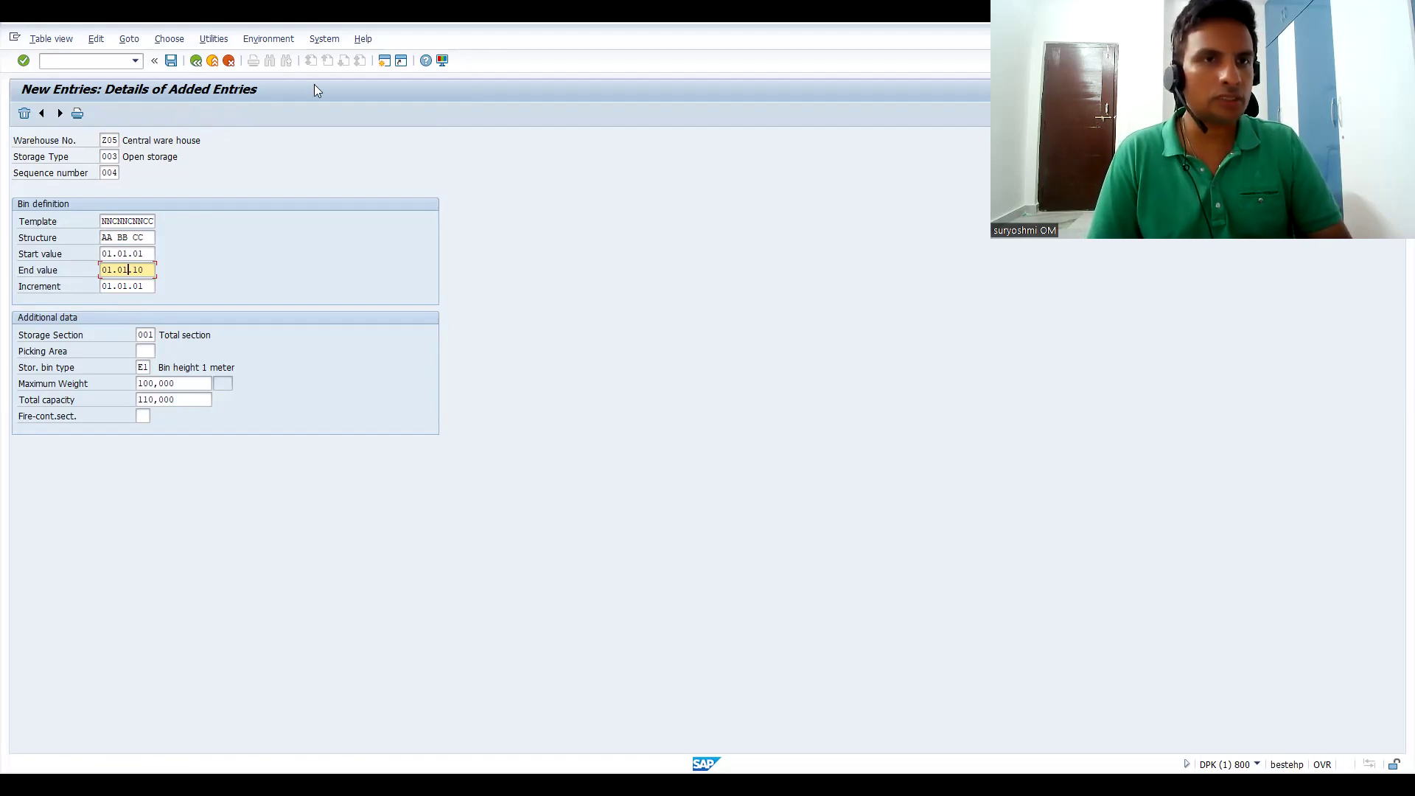
click(270, 42)
click(282, 65)
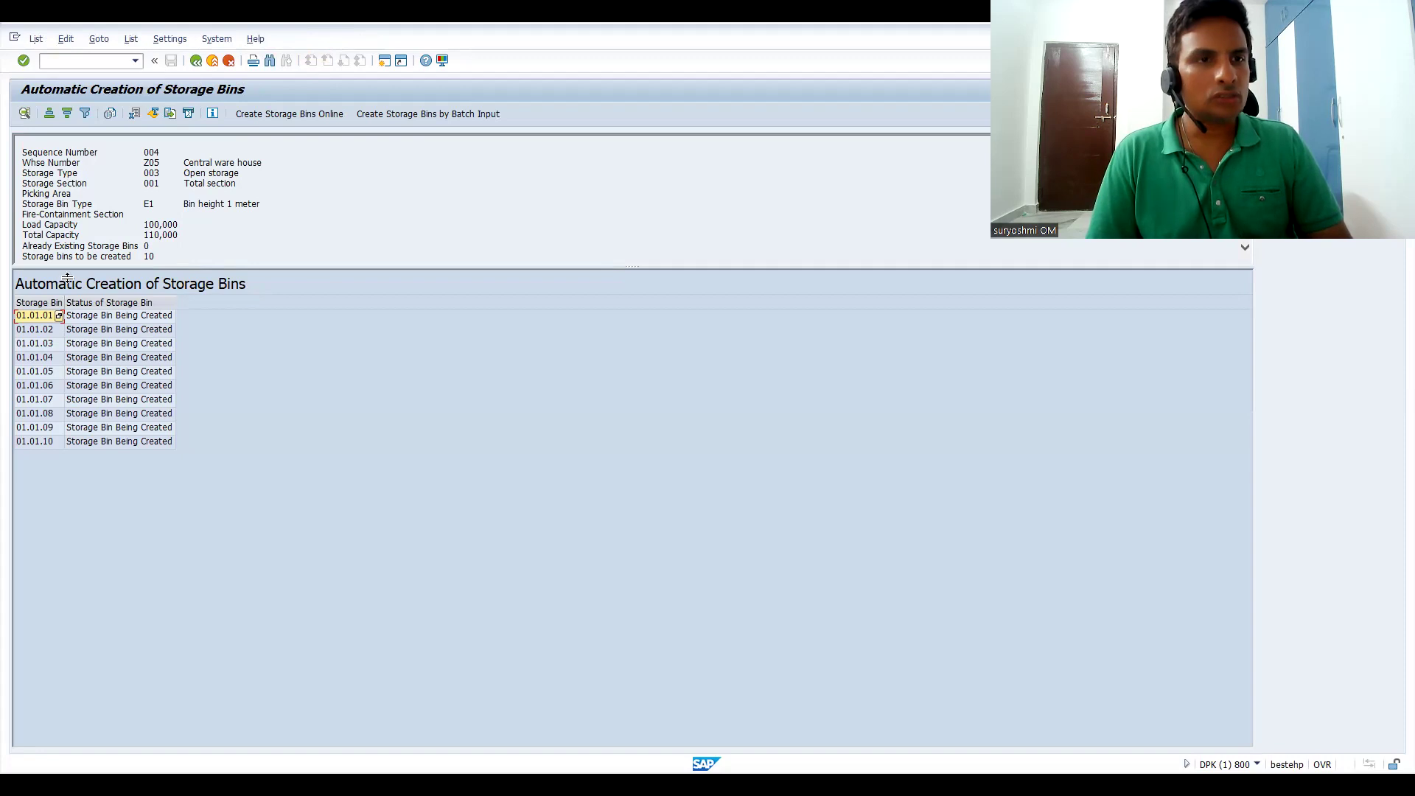
click(99, 332)
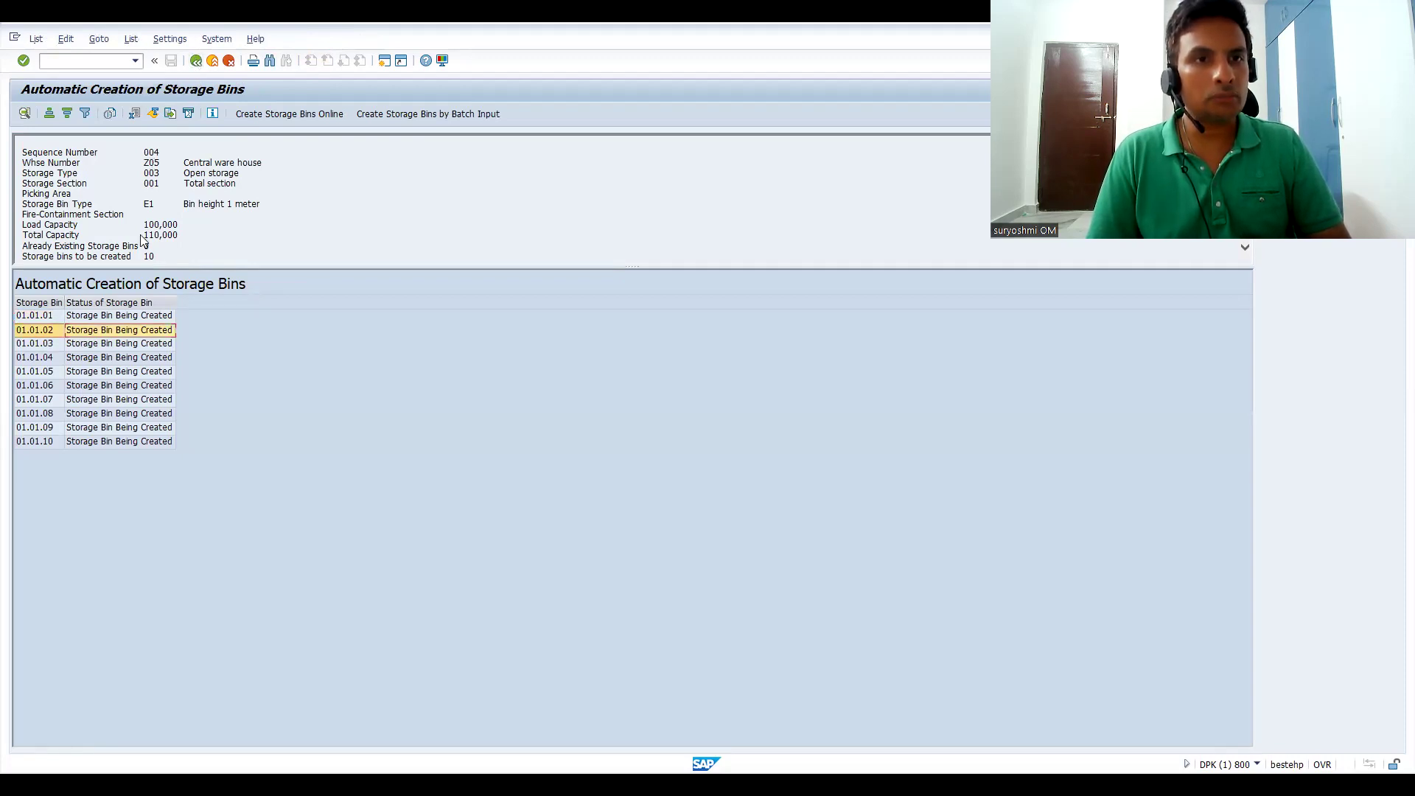
click(30, 315)
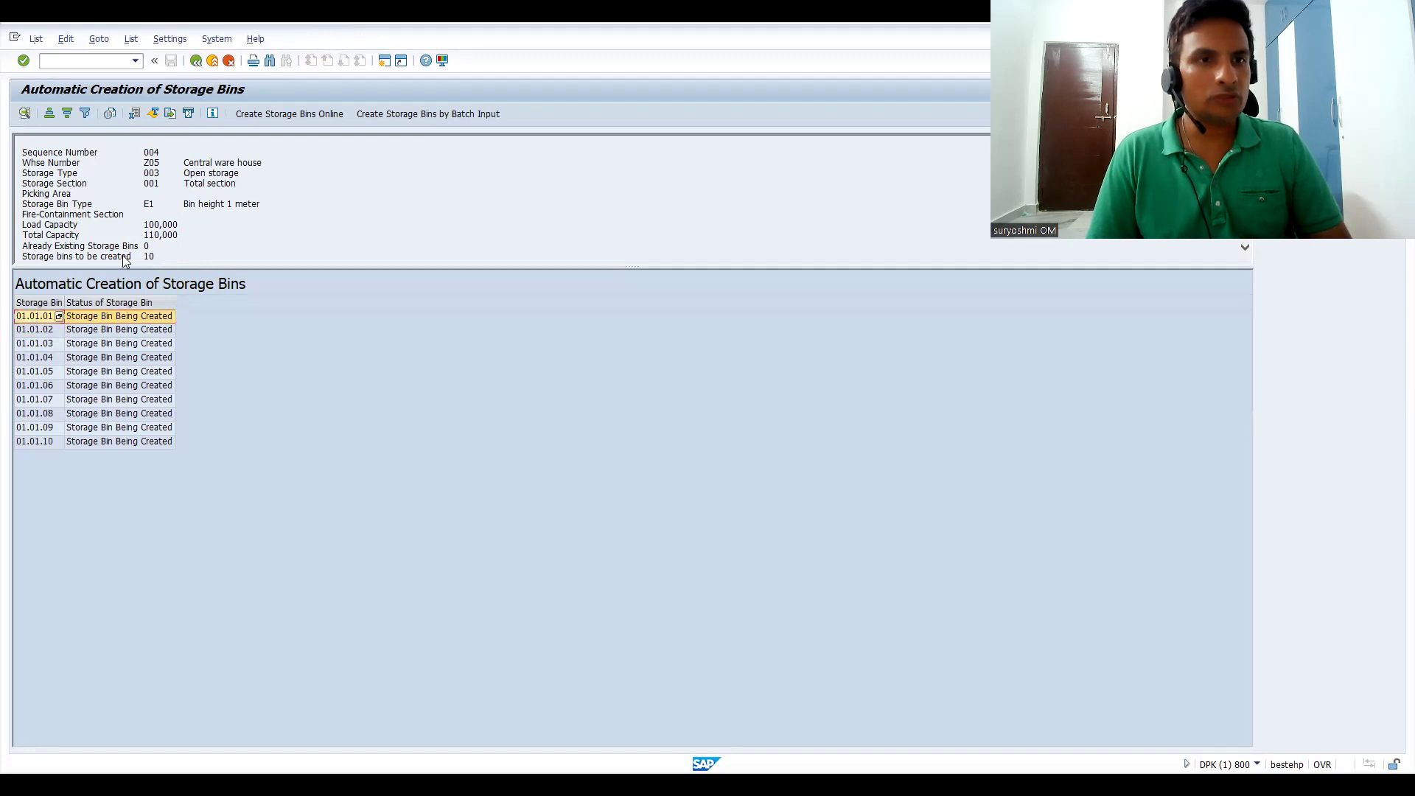
Step: Try to create the listed storage bins online, and return to the entry details
click(292, 116)
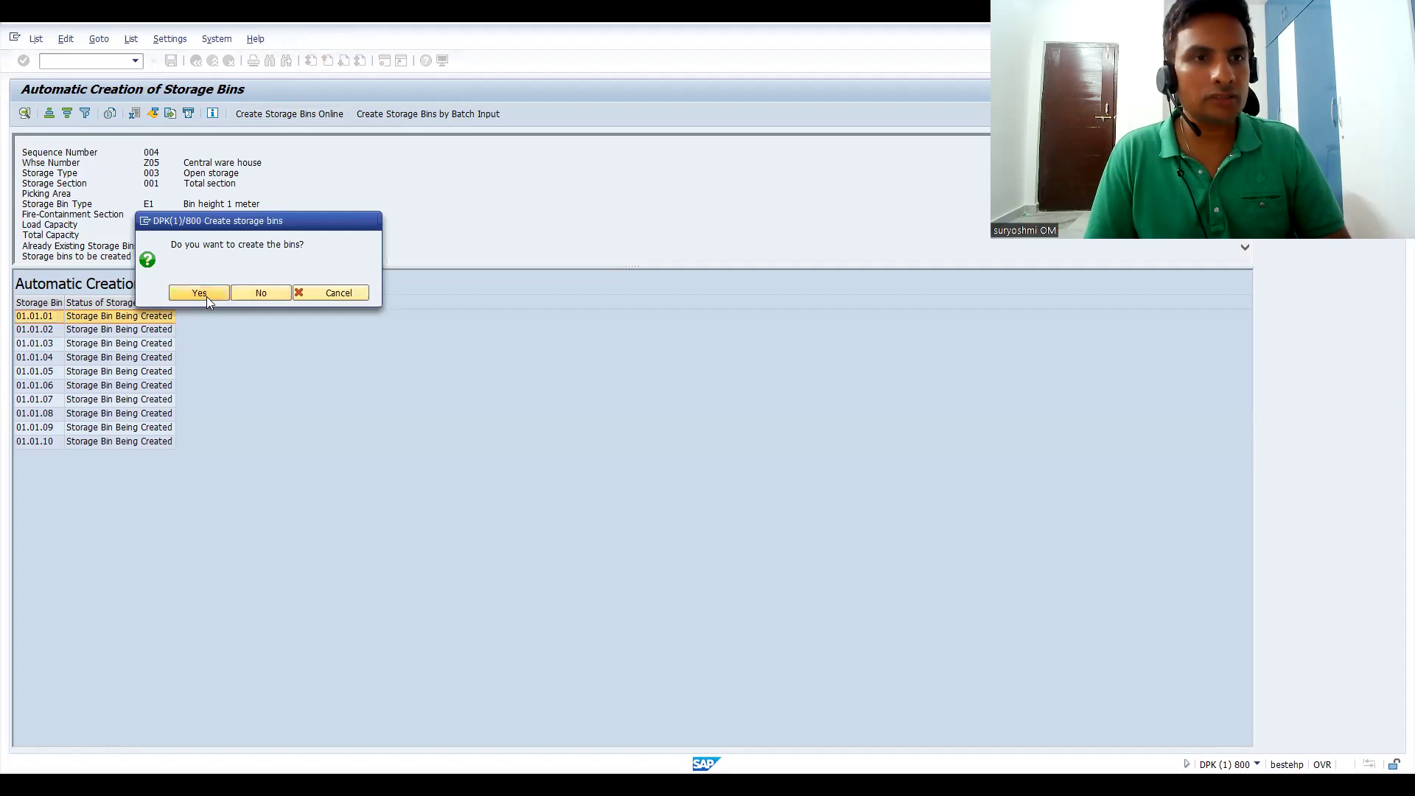
click(207, 297)
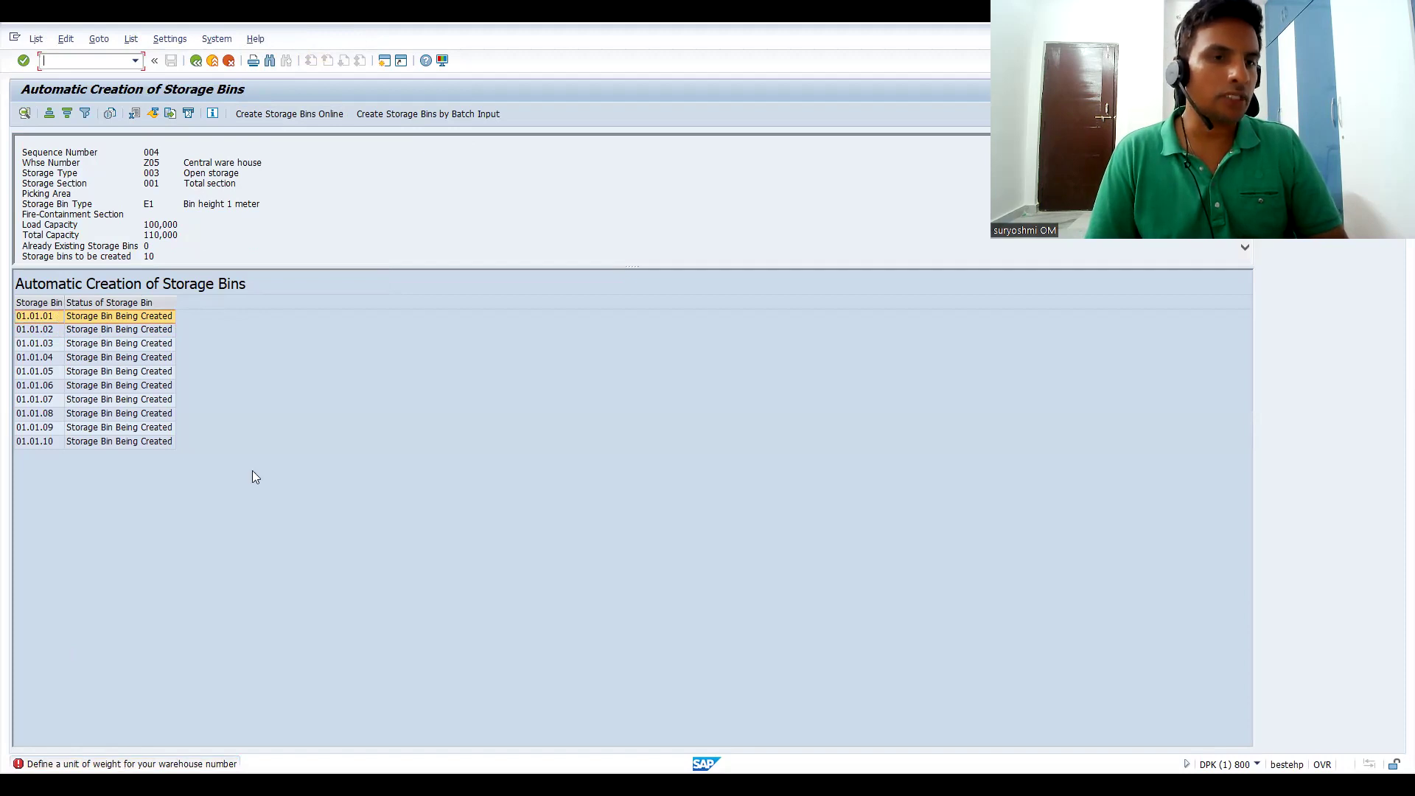
click(196, 61)
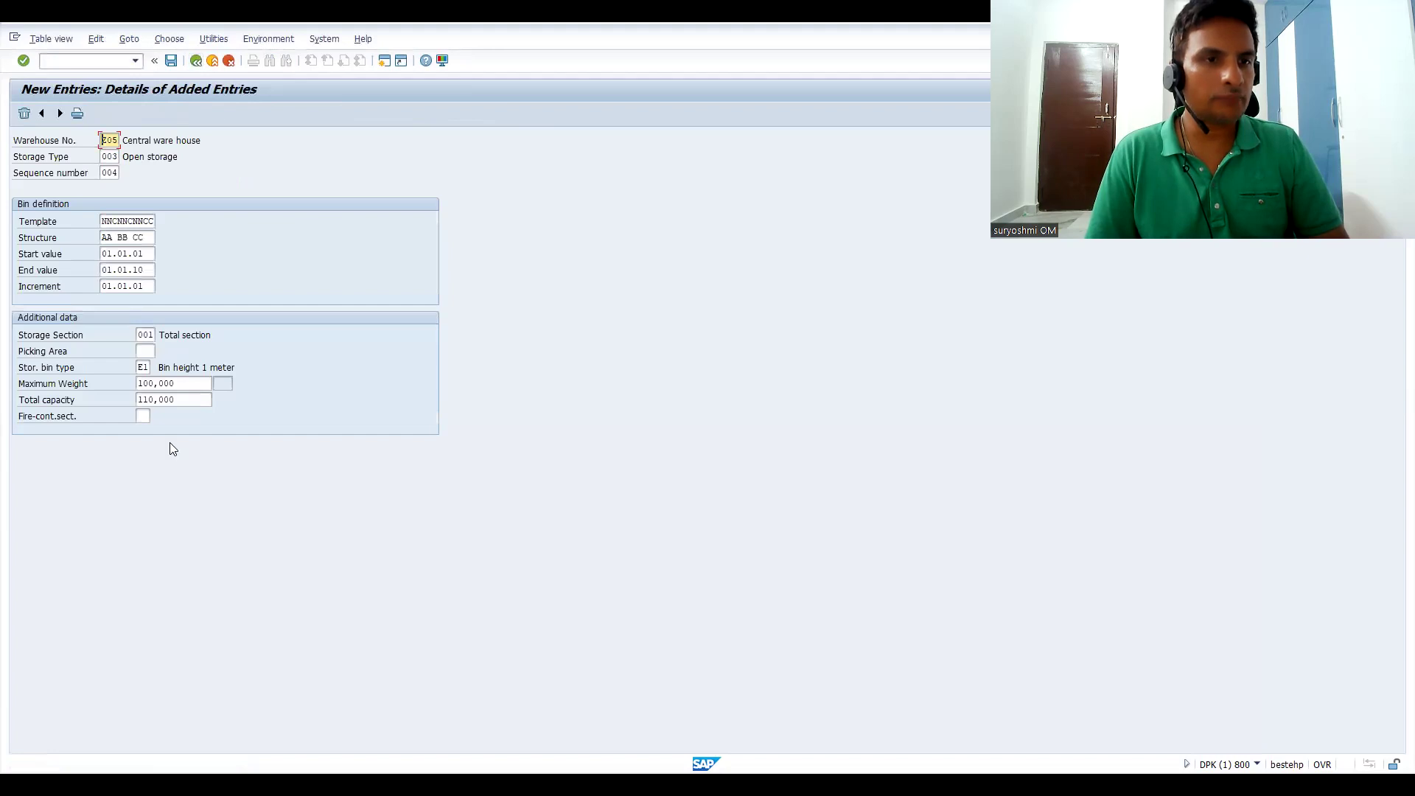
Step: Check the unit field beside the maximum weight, and return to the storage bin structure overview
click(220, 384)
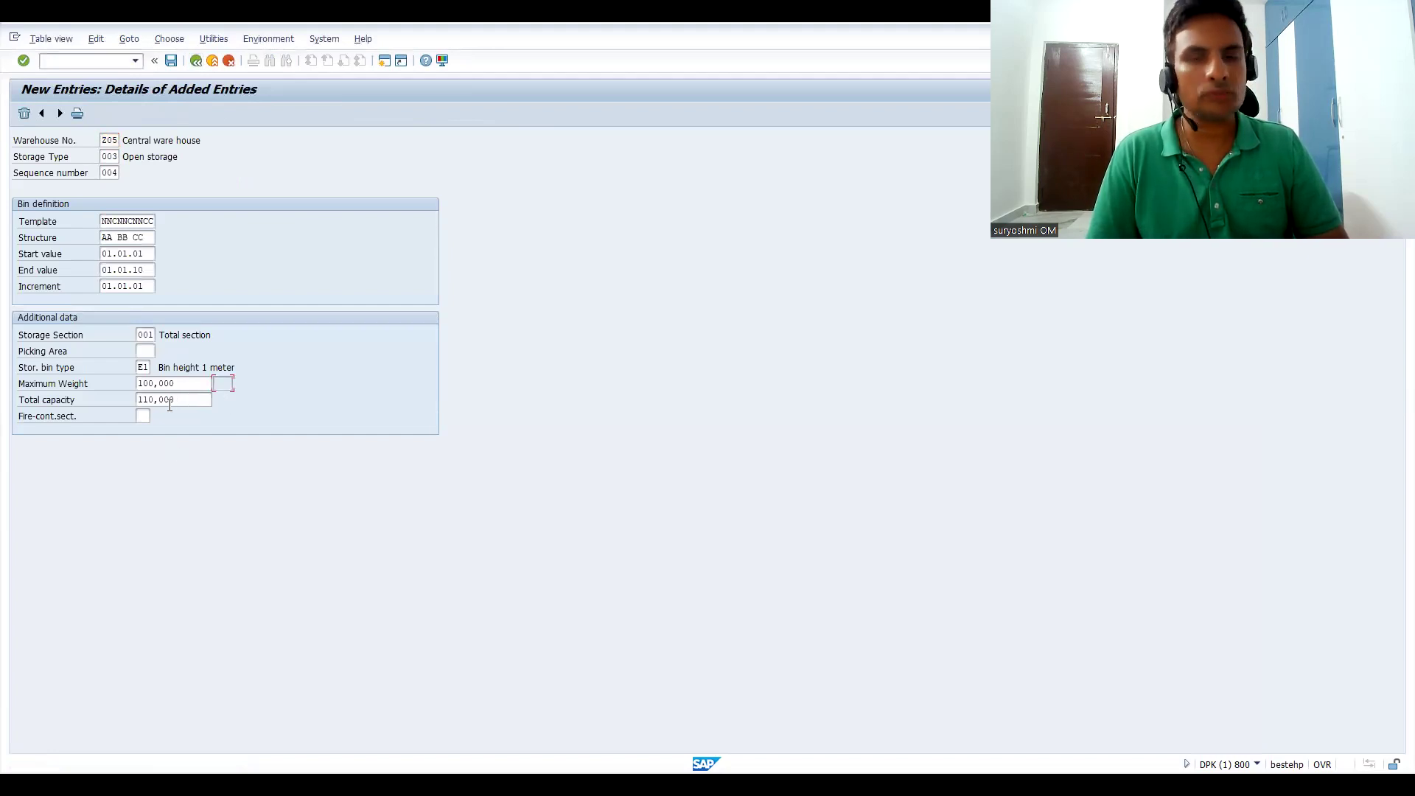
click(196, 60)
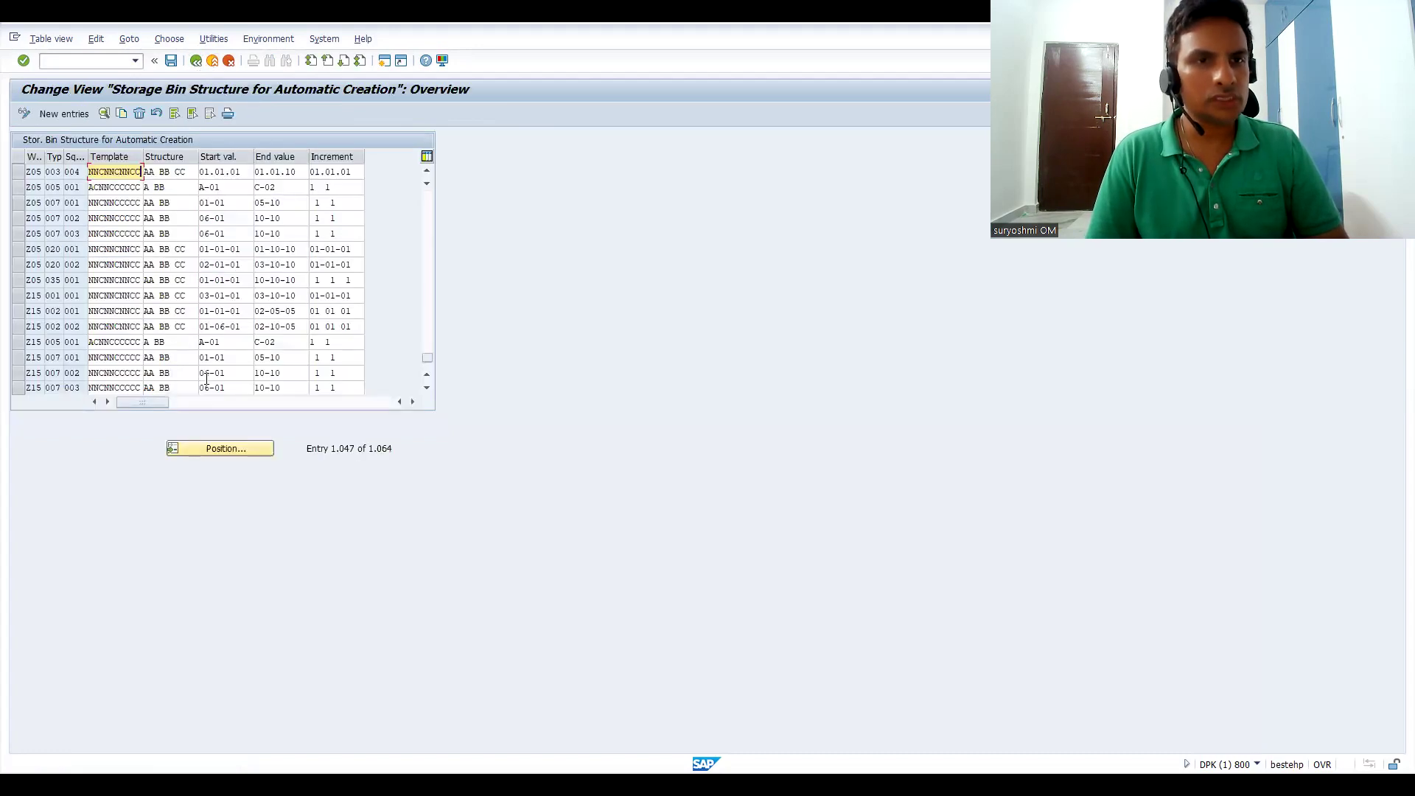
click(23, 175)
click(22, 174)
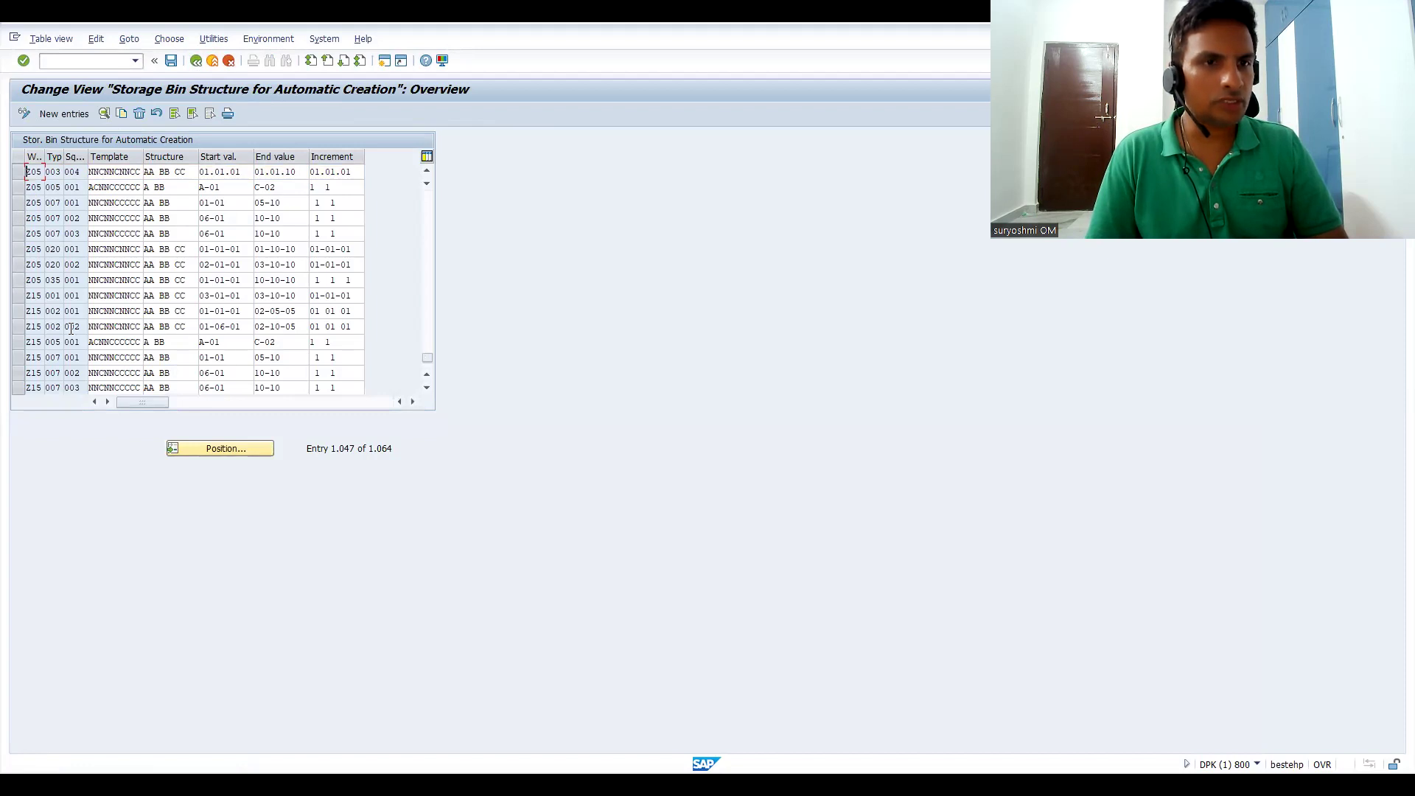
Step: Copy the Z05 bin structure for storage type 007, sequence 002, as sequence number 007, and save it to the customizing request
click(18, 219)
click(122, 114)
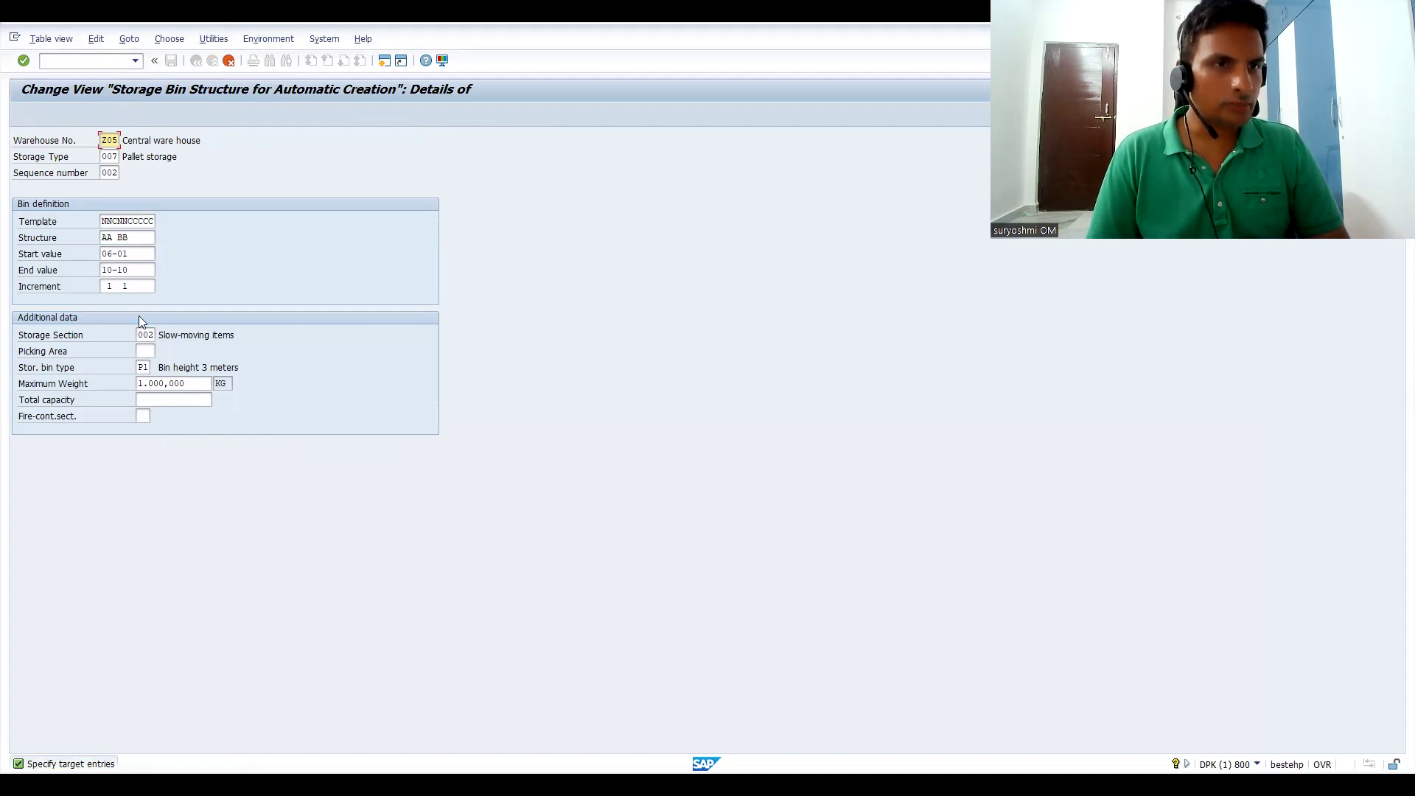
click(110, 173)
text(007)
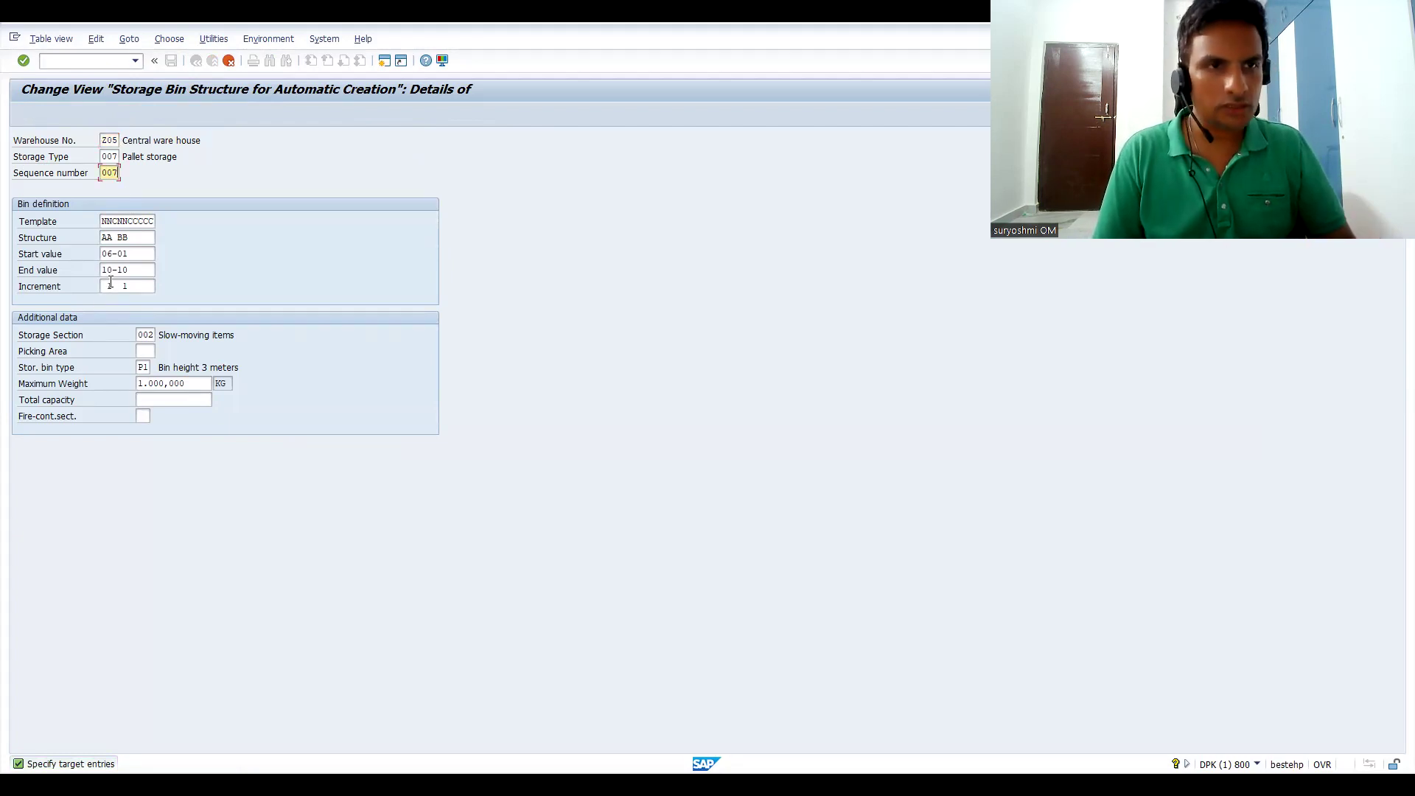
key(F3)
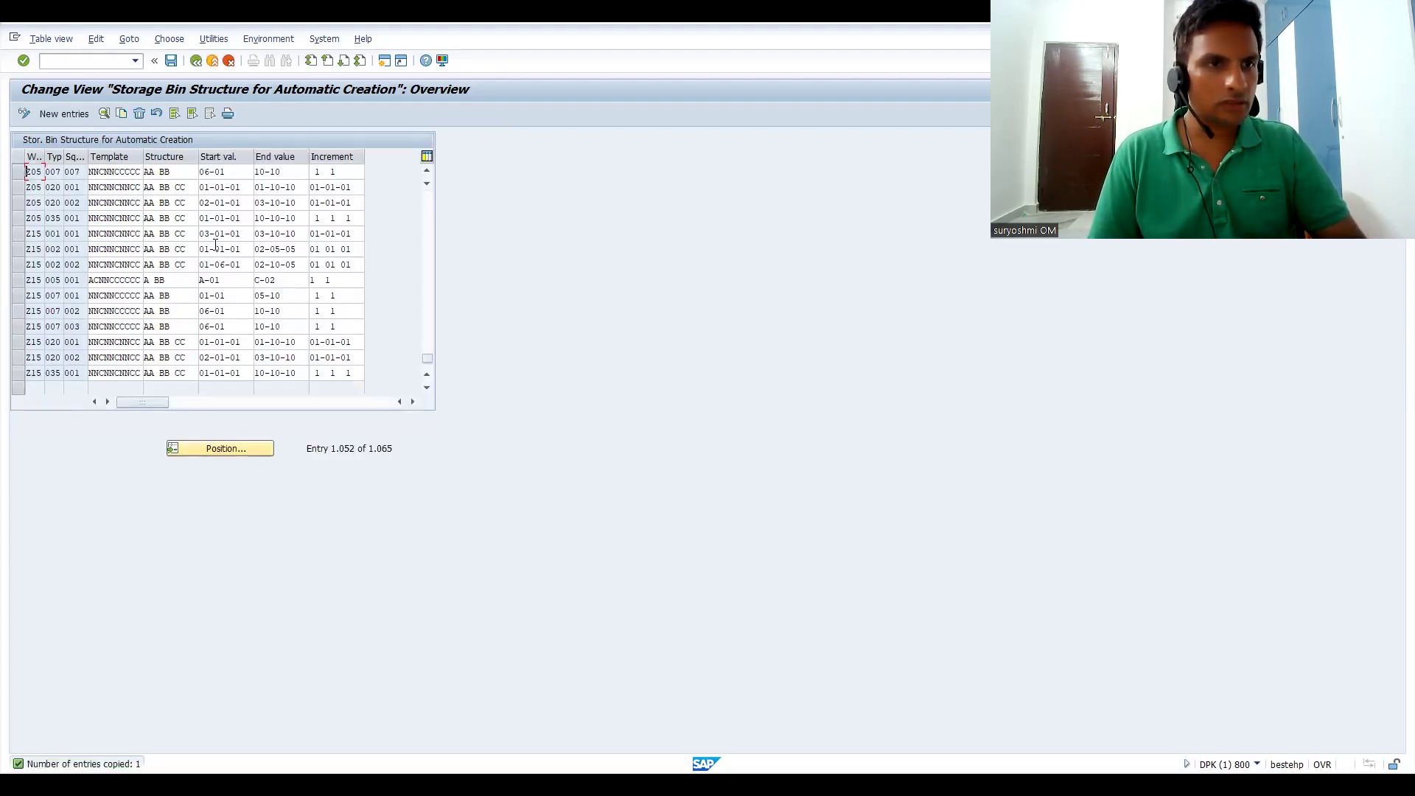
key(ctrl+s)
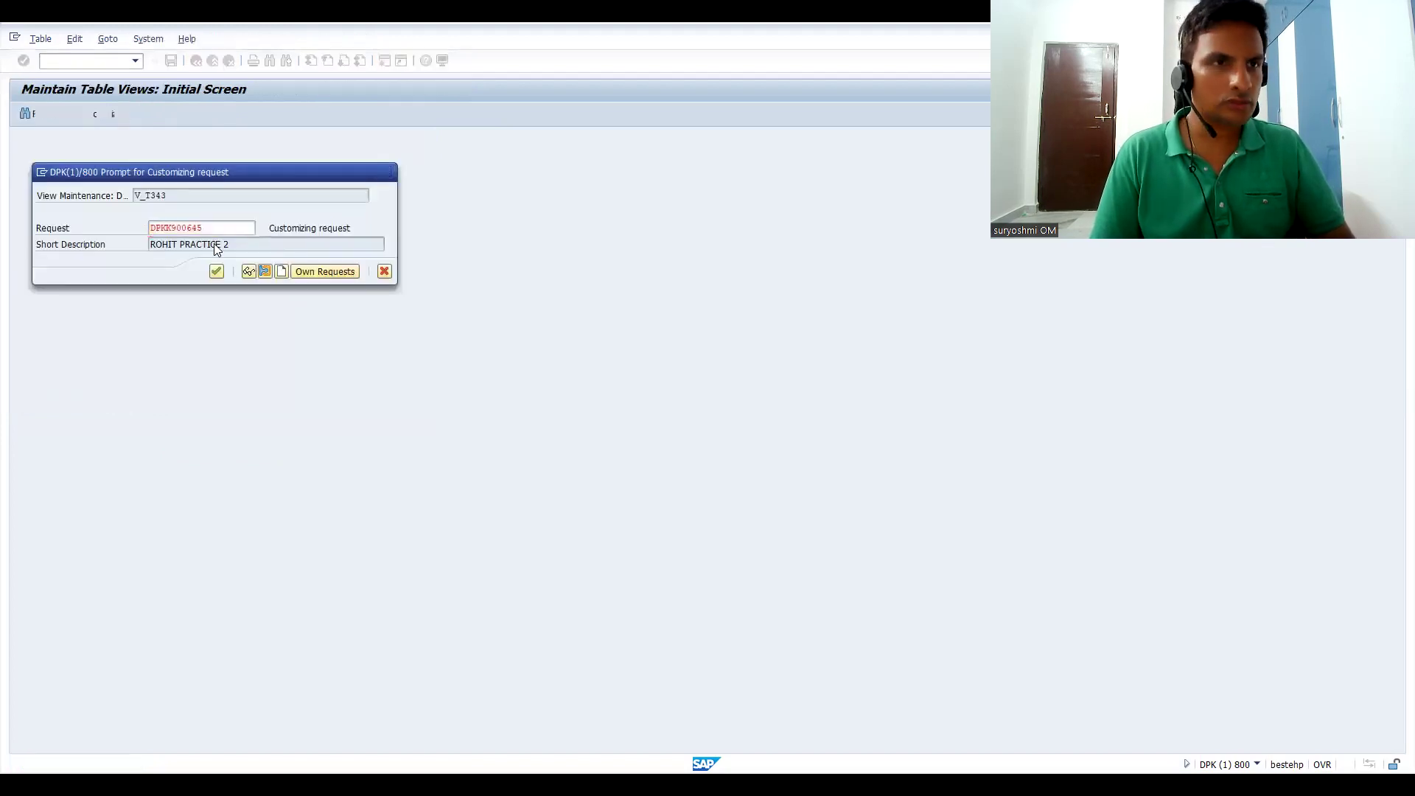
key(Return)
Step: Open the details of the copied sequence 007 entry and try to create its storage bins online
click(21, 174)
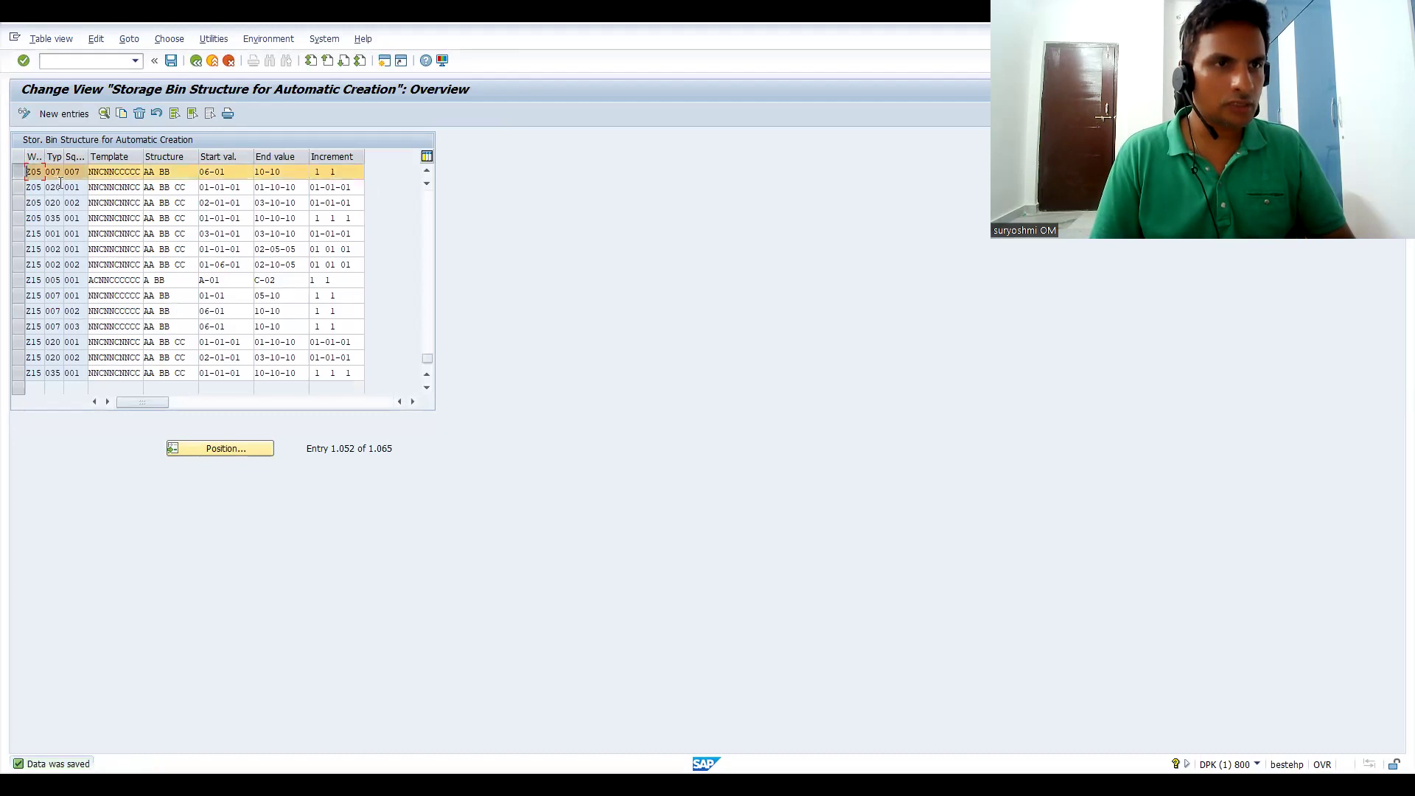
double_click(49, 174)
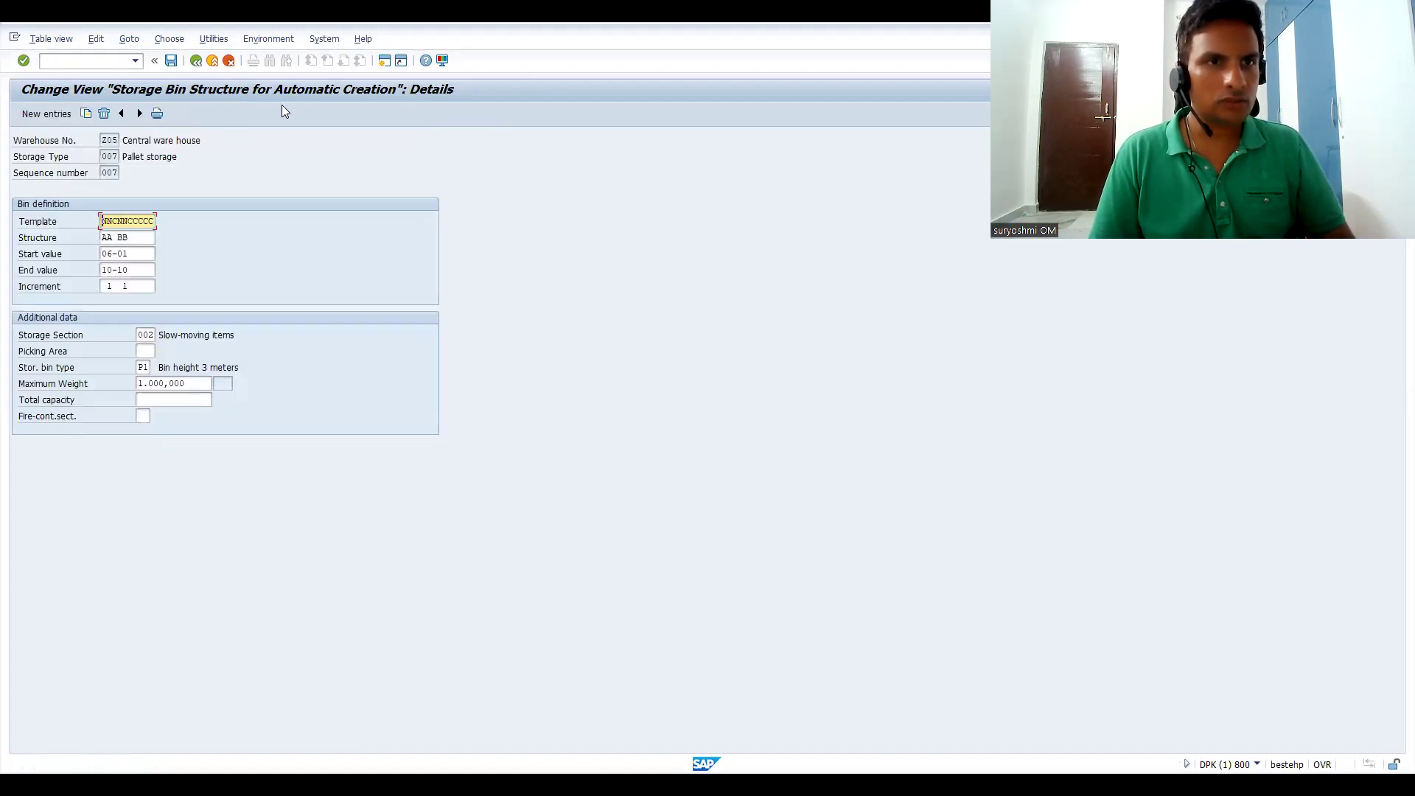
click(272, 37)
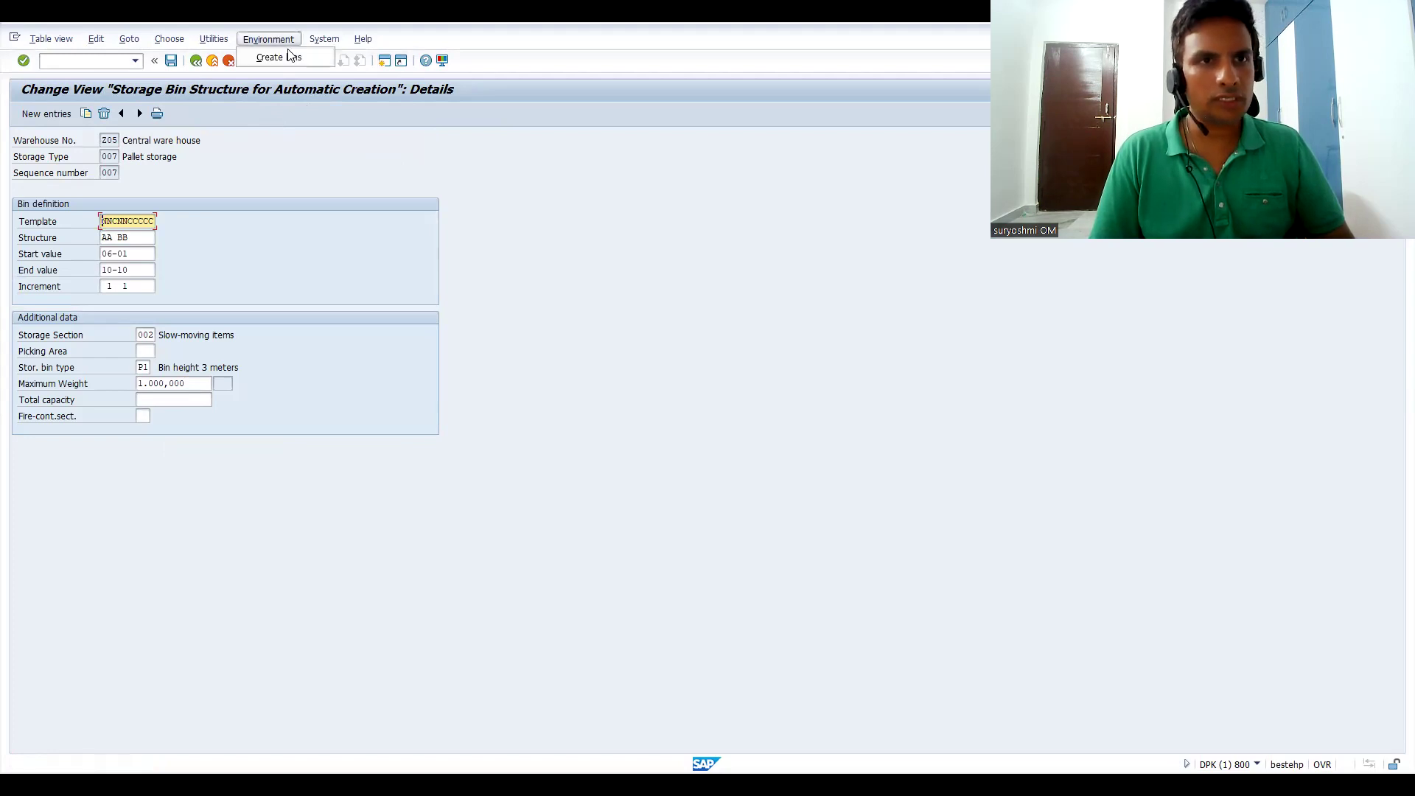
click(281, 57)
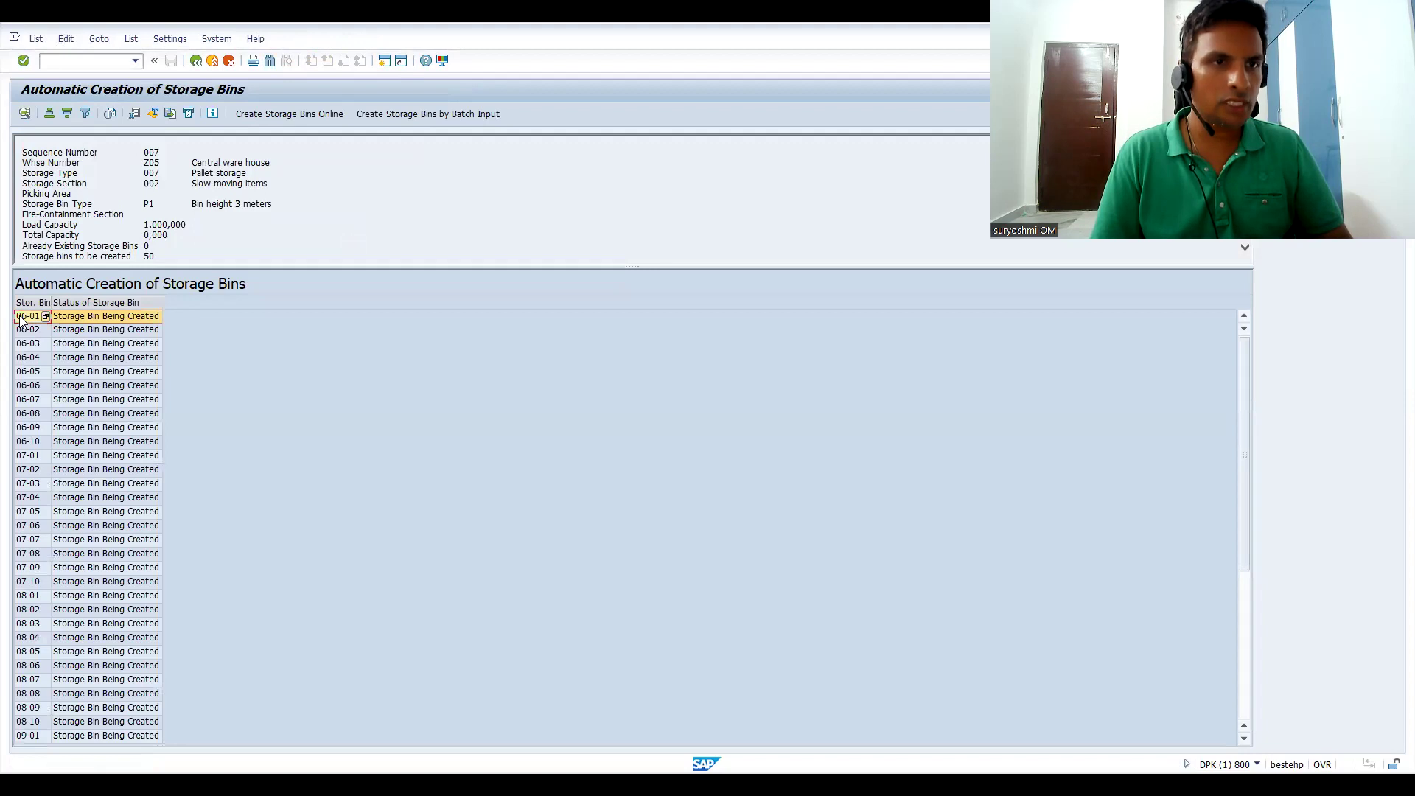
click(252, 116)
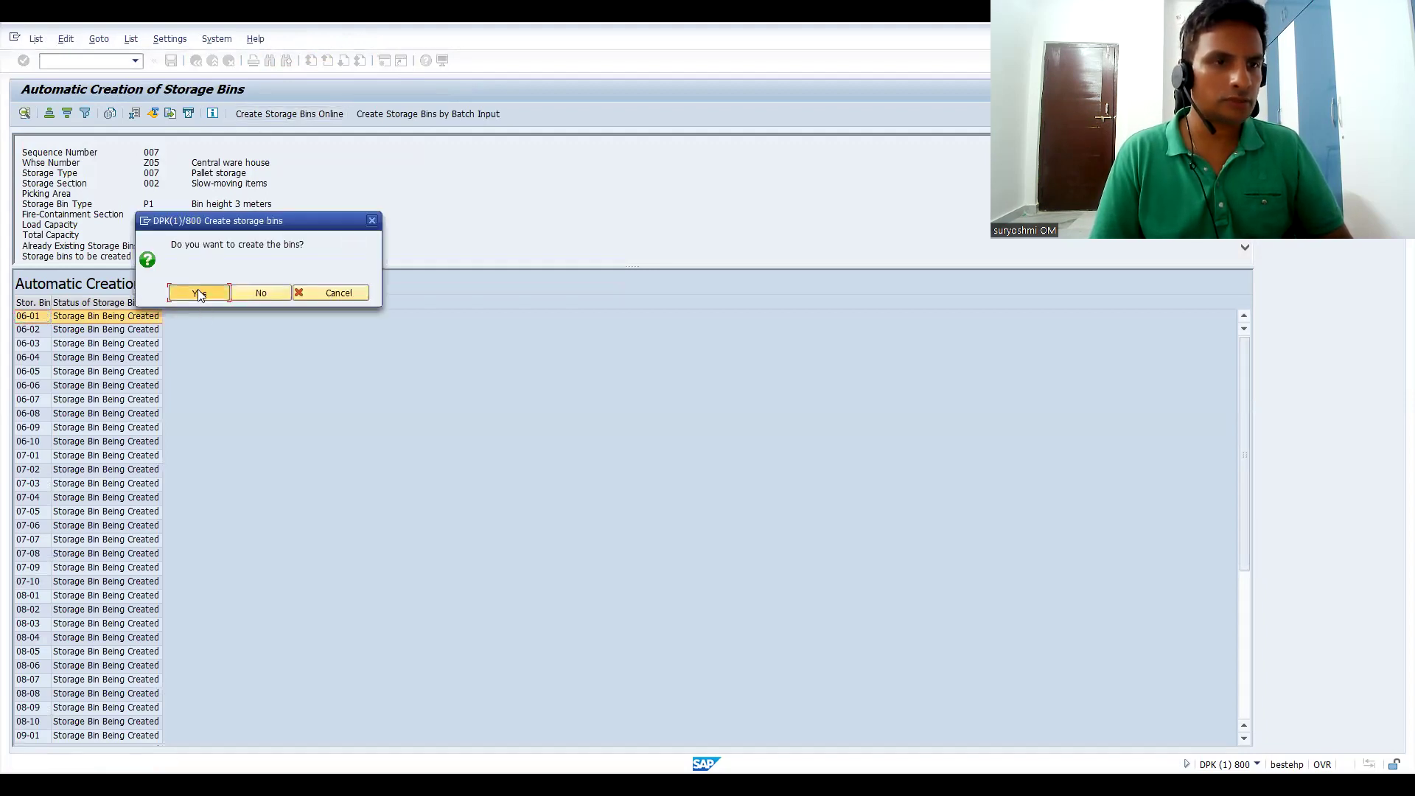
click(198, 292)
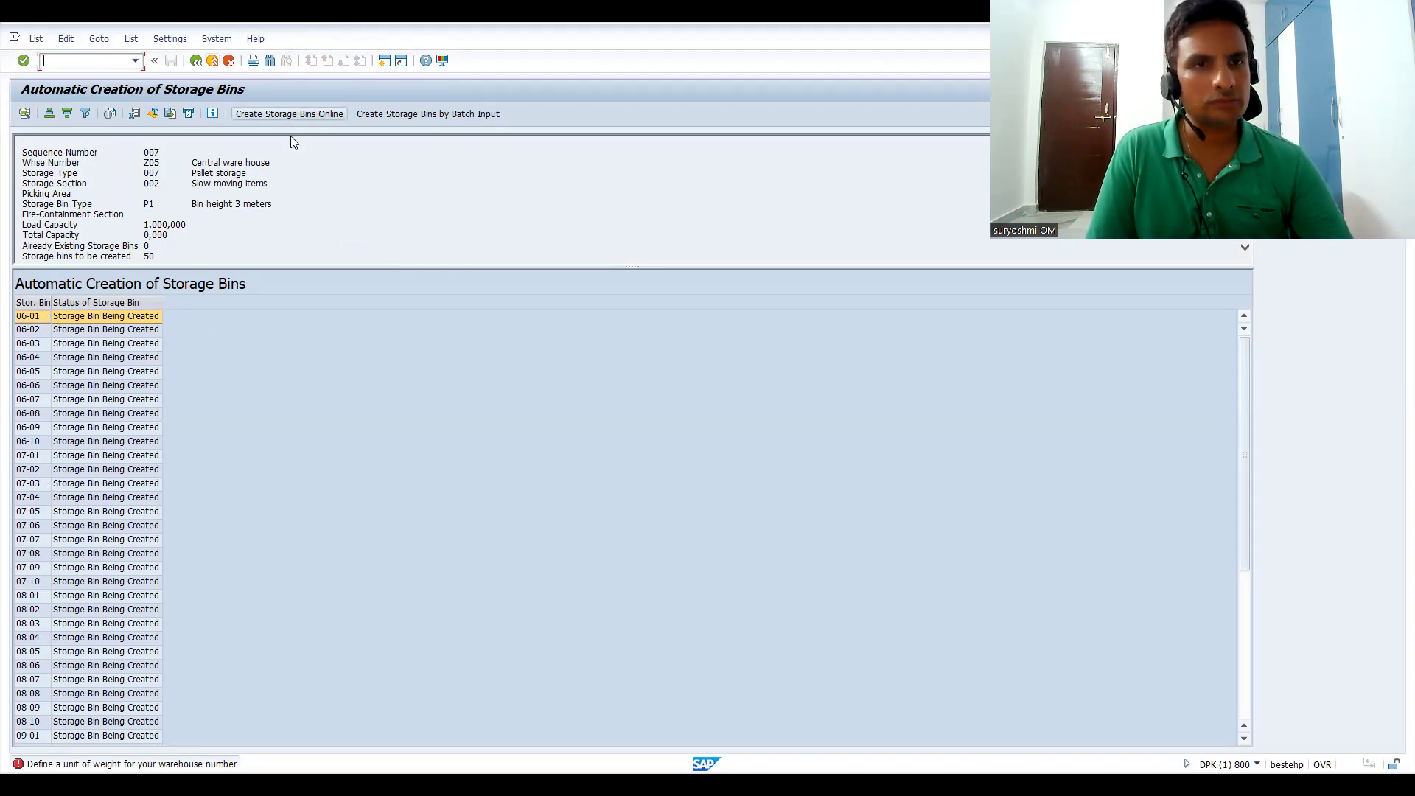
Step: Select bin 06-02 in the list and try to create the storage bins by batch input
click(53, 335)
click(38, 306)
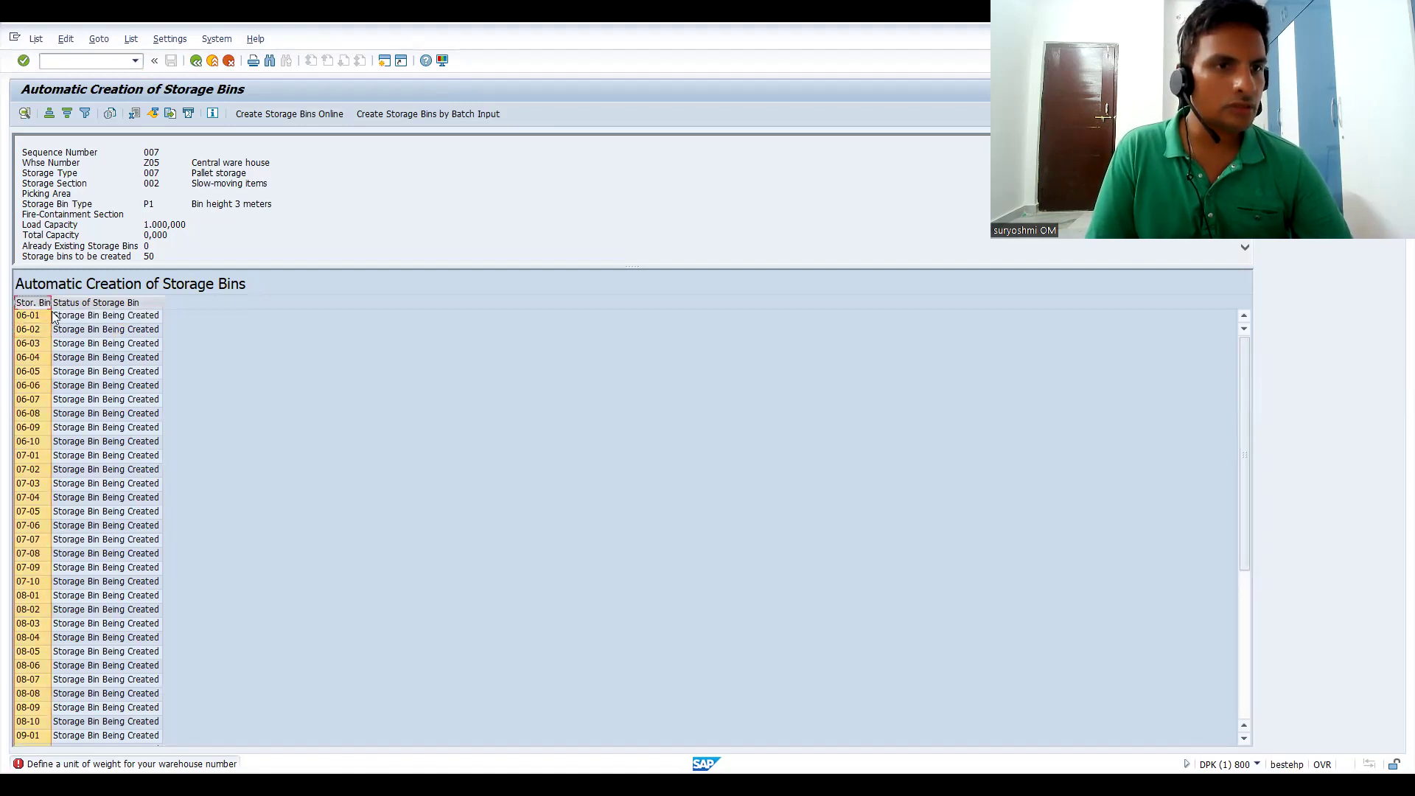
click(32, 328)
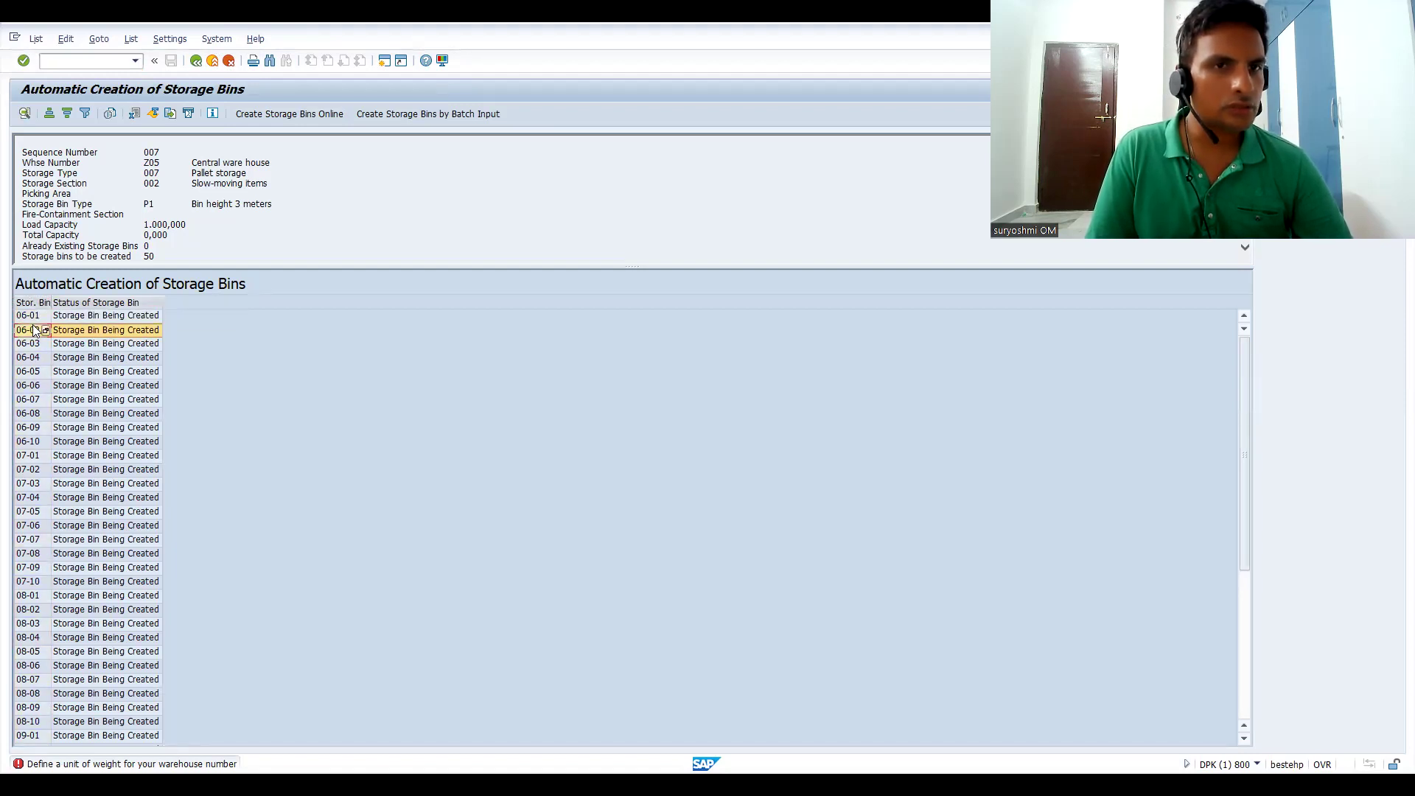
click(447, 113)
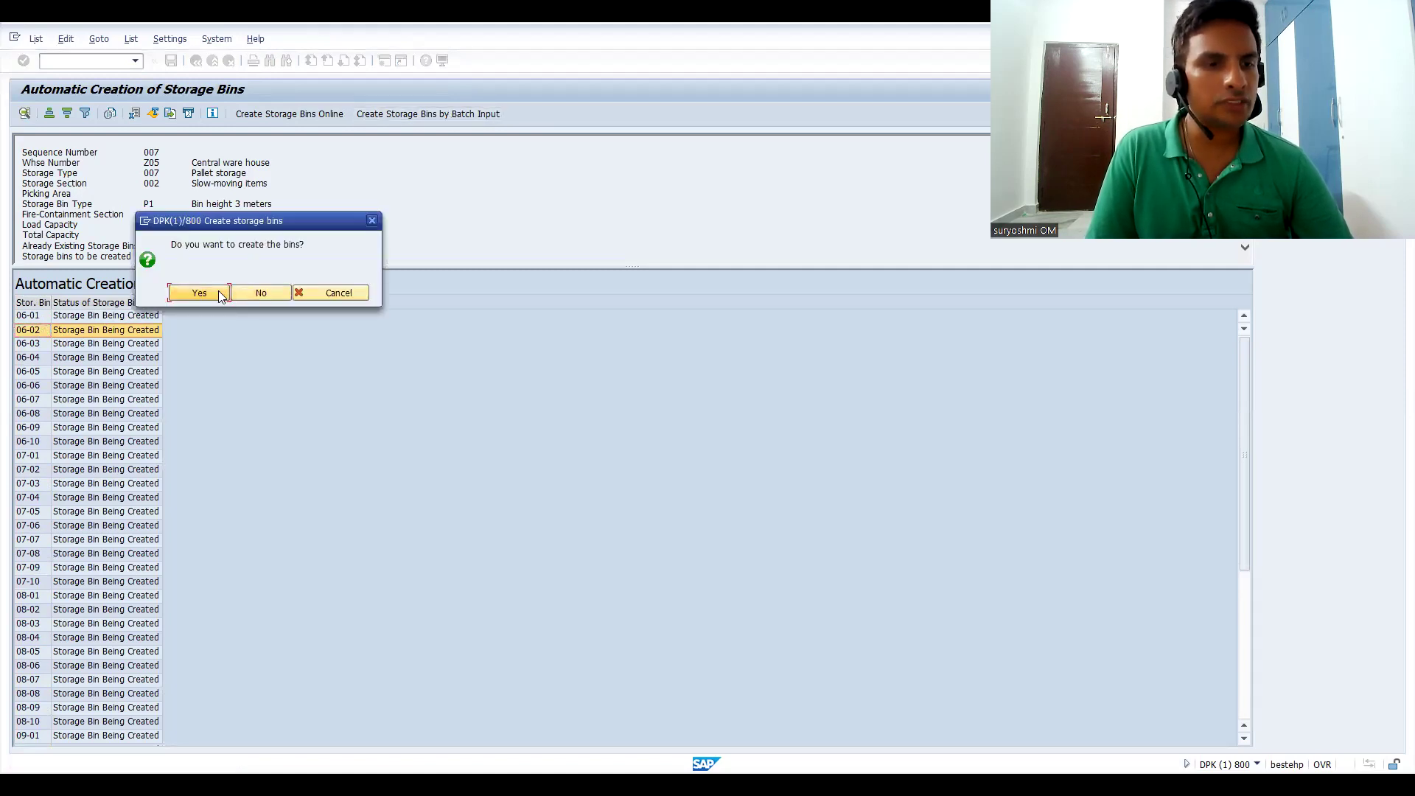
click(199, 293)
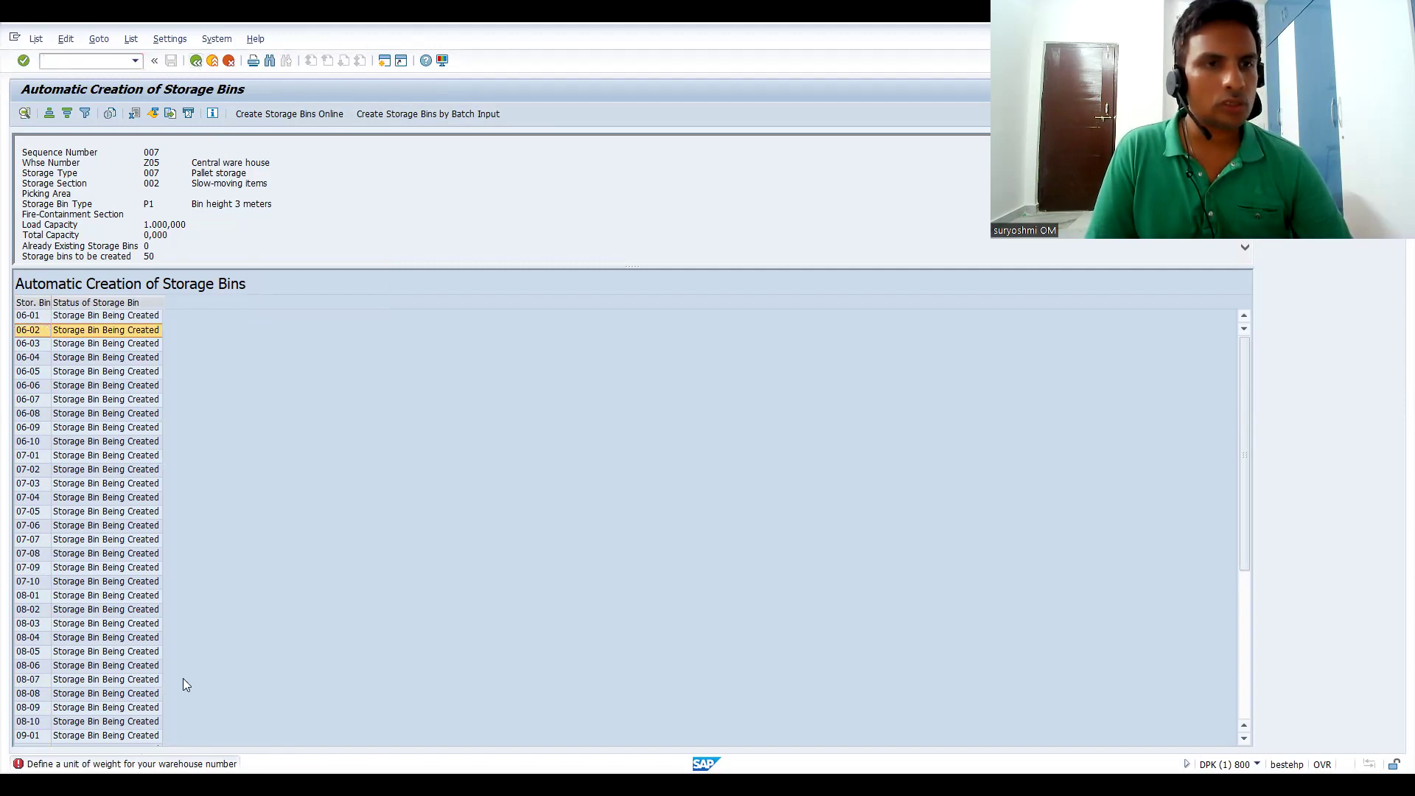
Step: Read the help for the error message, and return through the bin structure views to the implementation guide
key(F1)
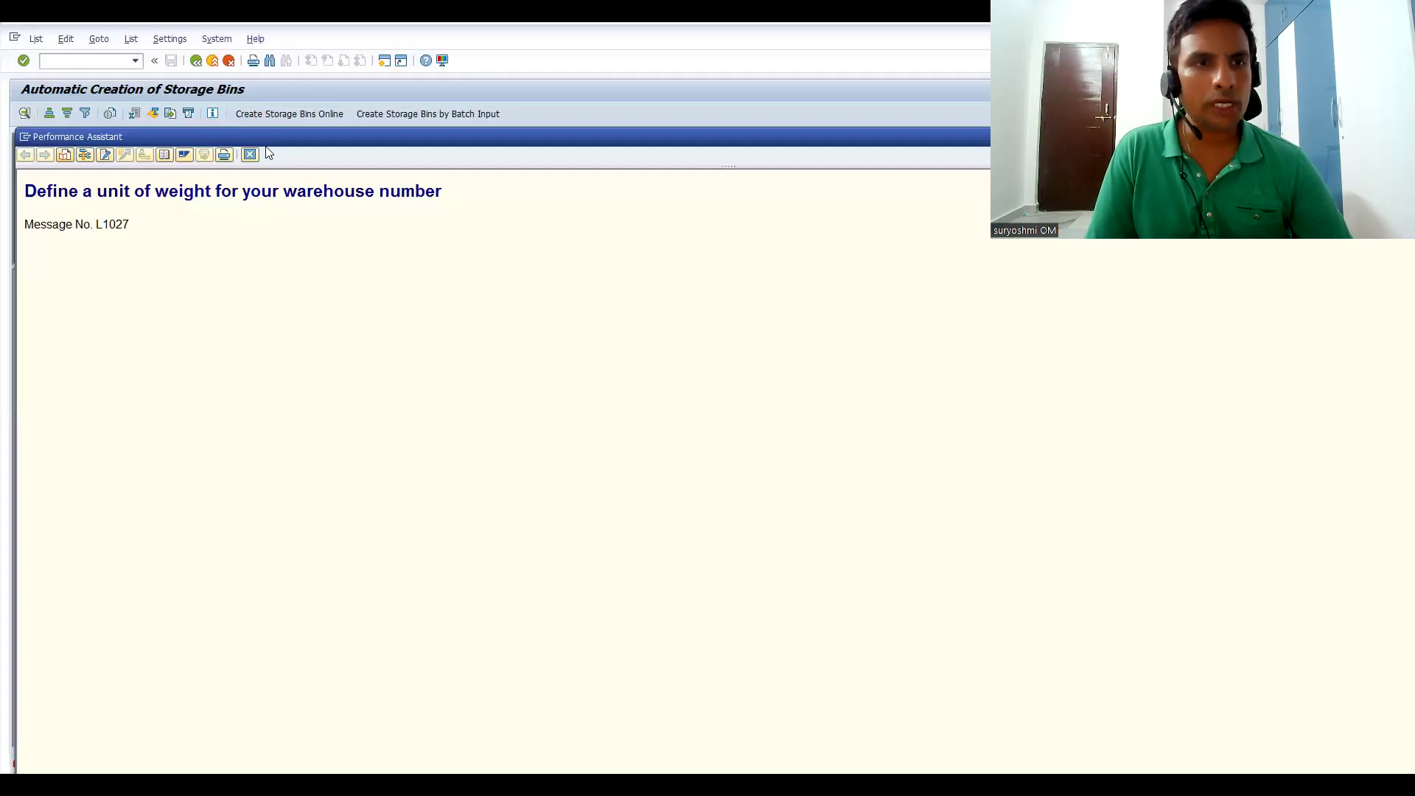
click(197, 63)
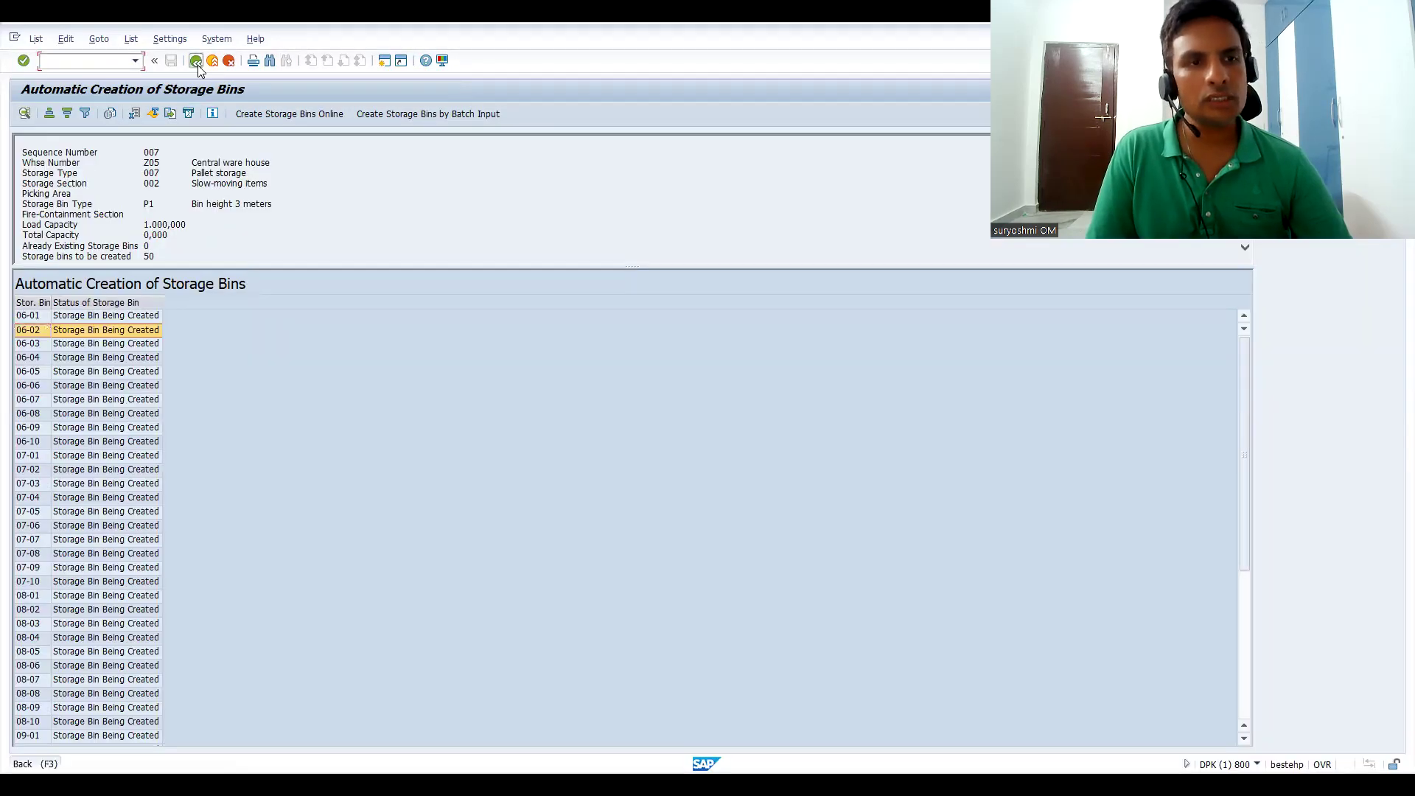
click(198, 65)
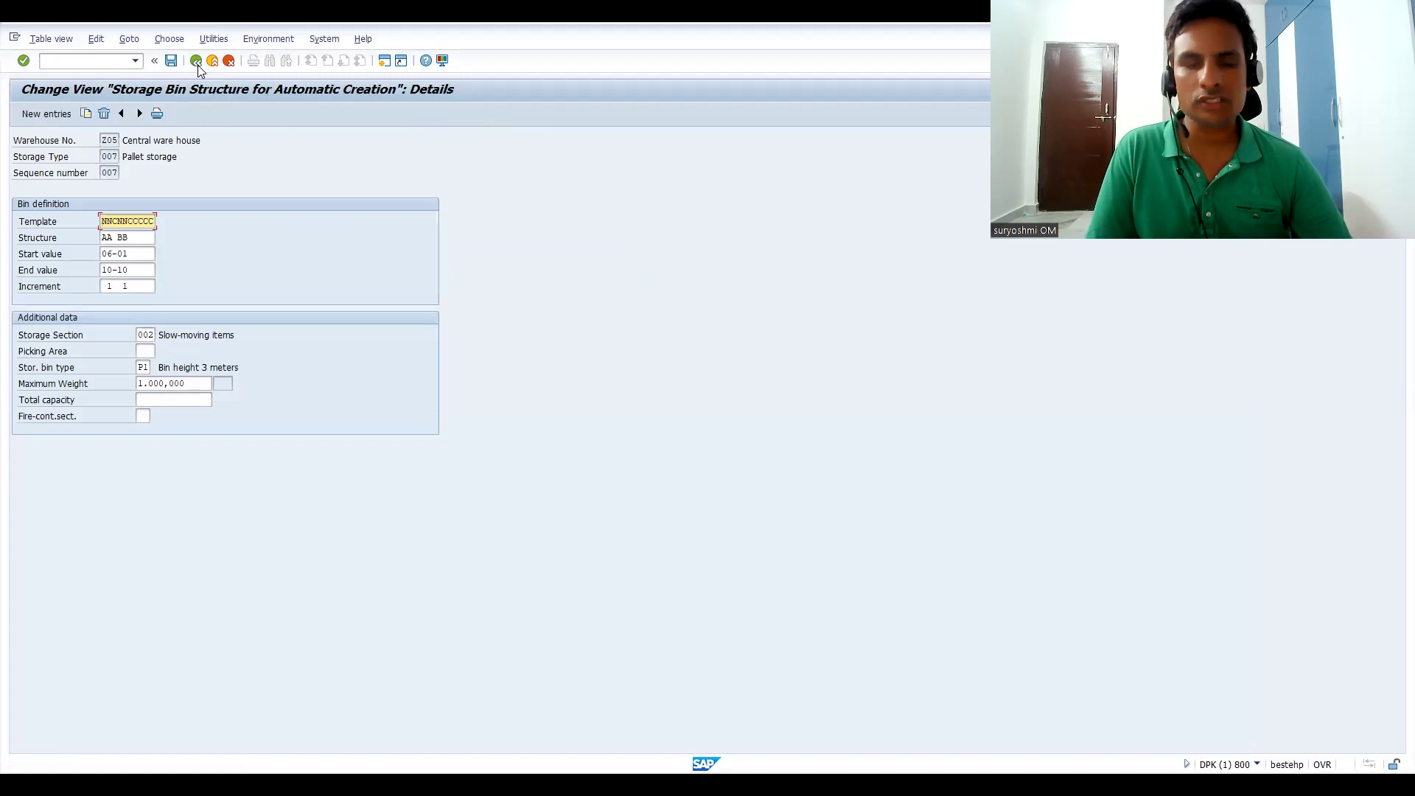
click(197, 62)
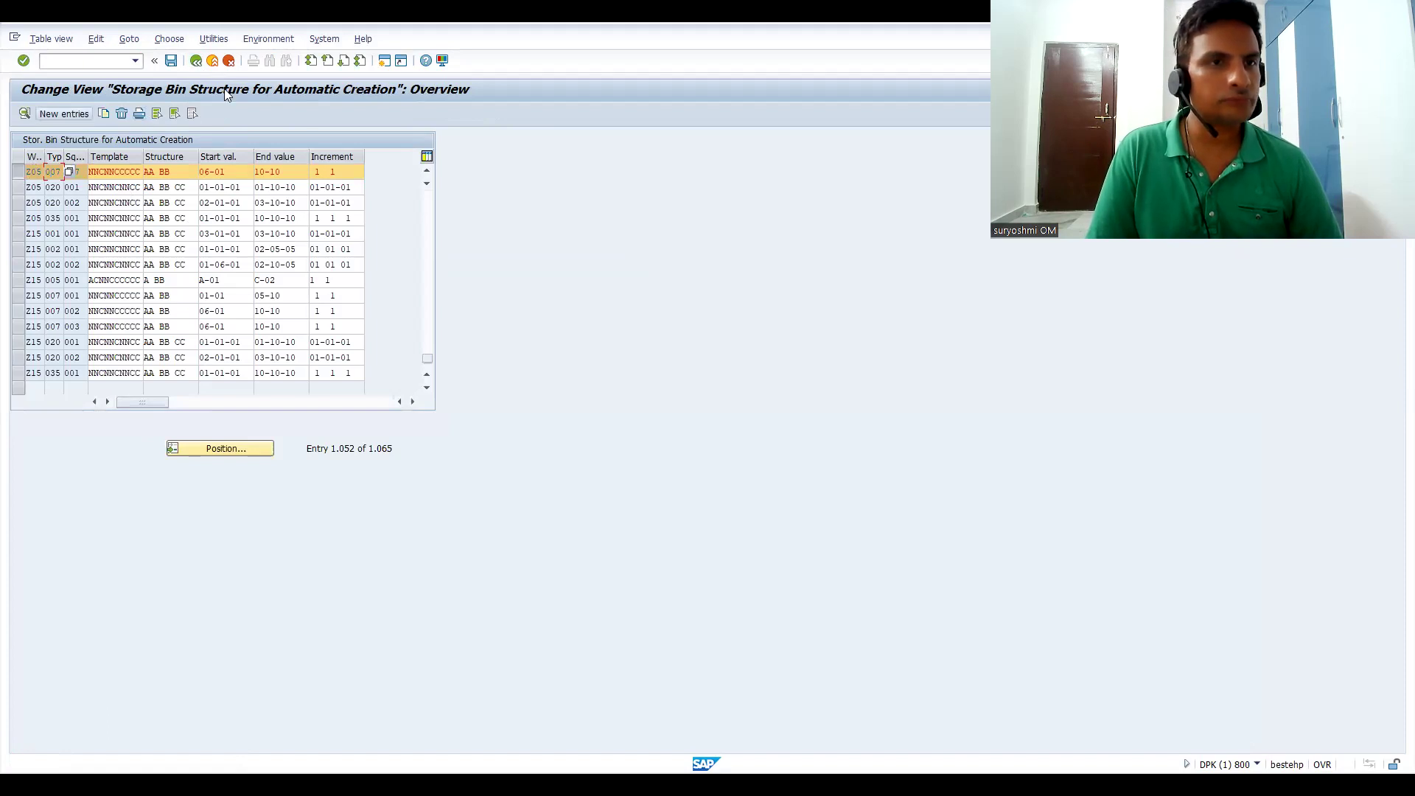
click(198, 63)
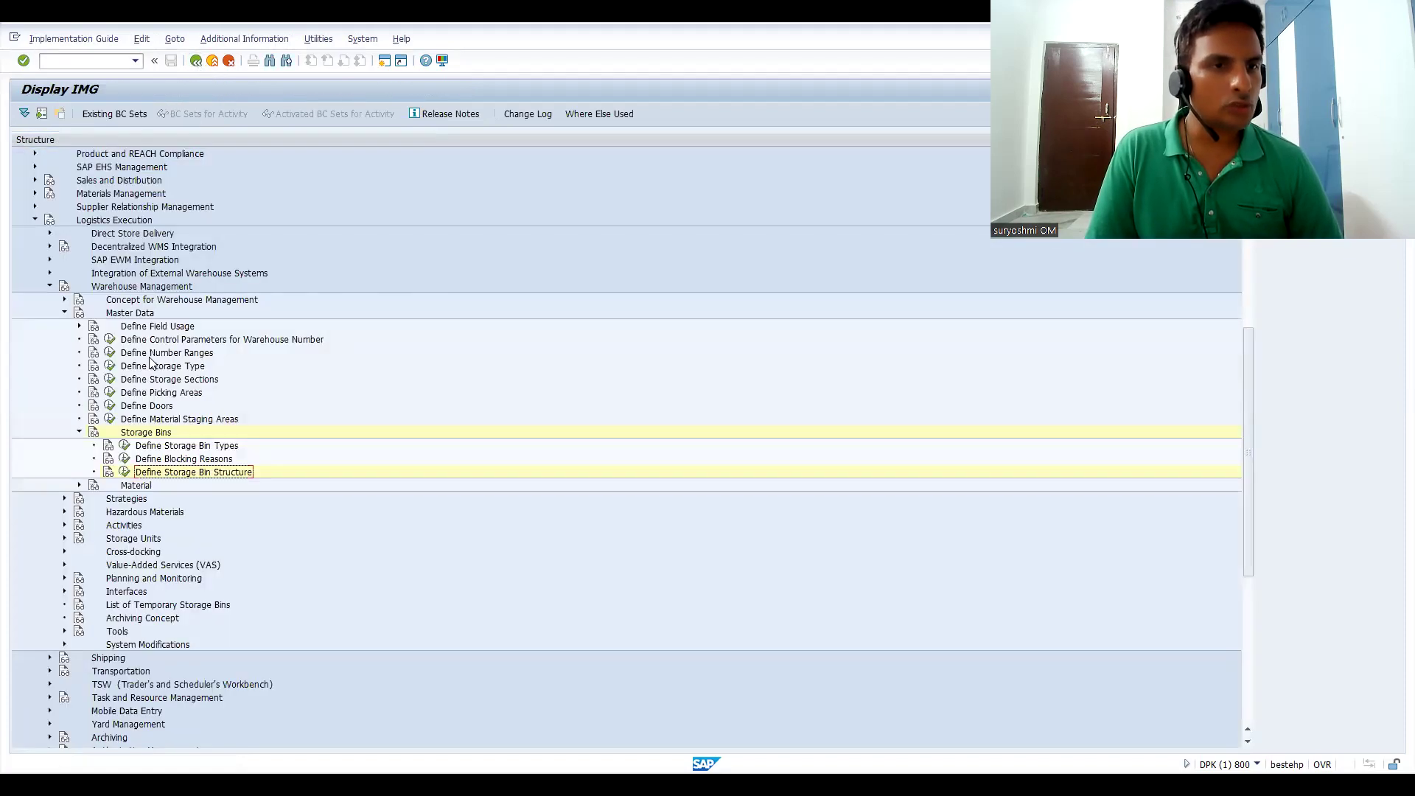
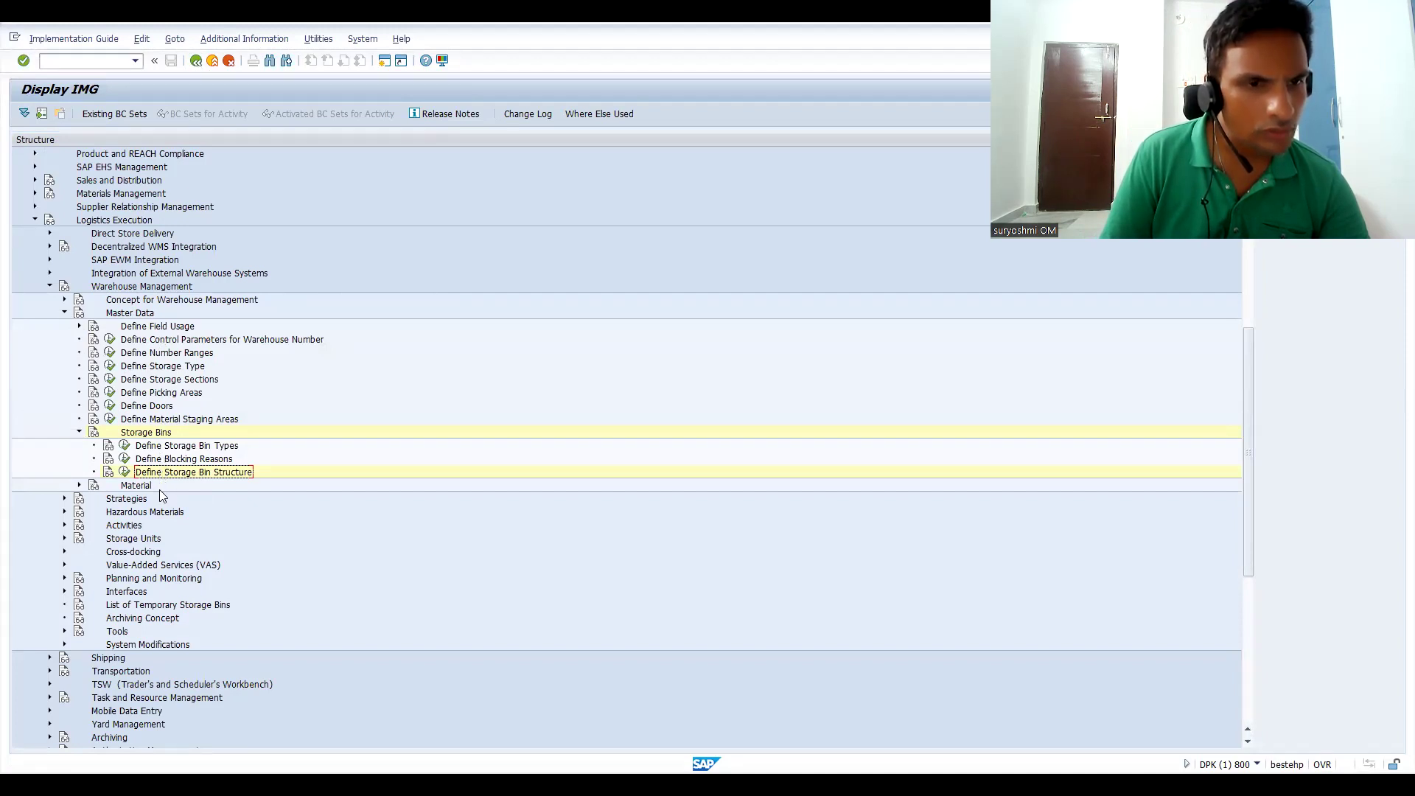
Step: Check the Material activities under Warehouse Management master data, and collapse the Material and Storage Bins nodes
click(80, 485)
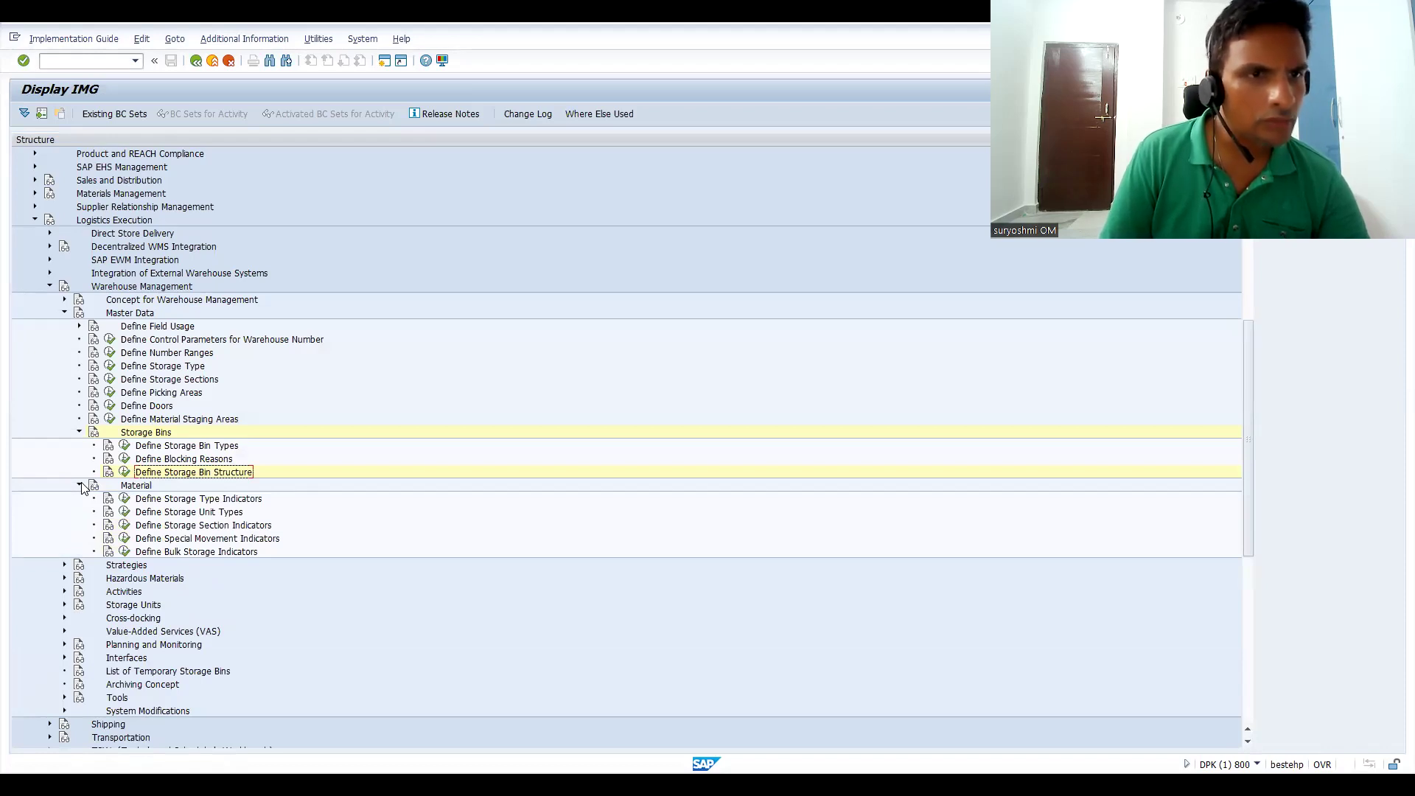
click(79, 485)
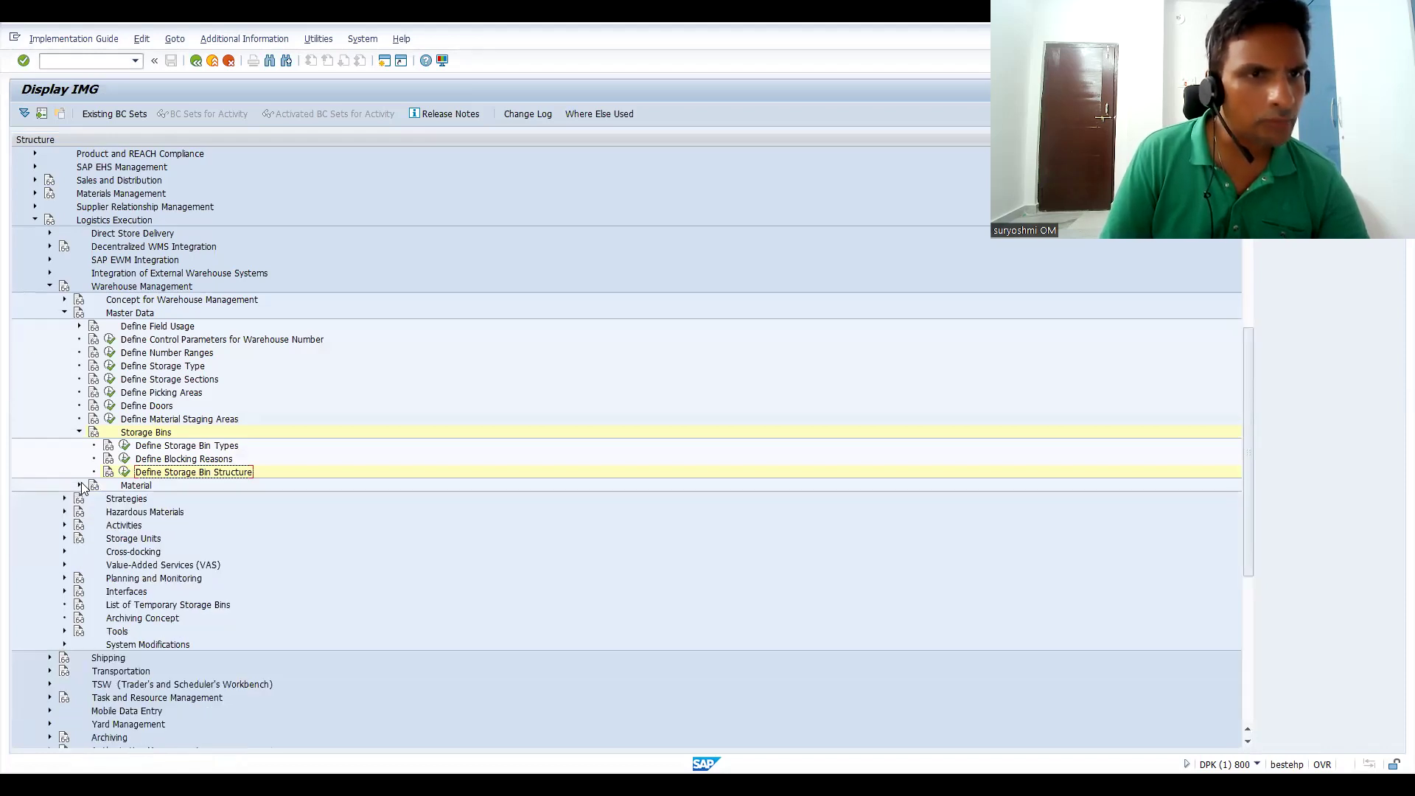
click(79, 432)
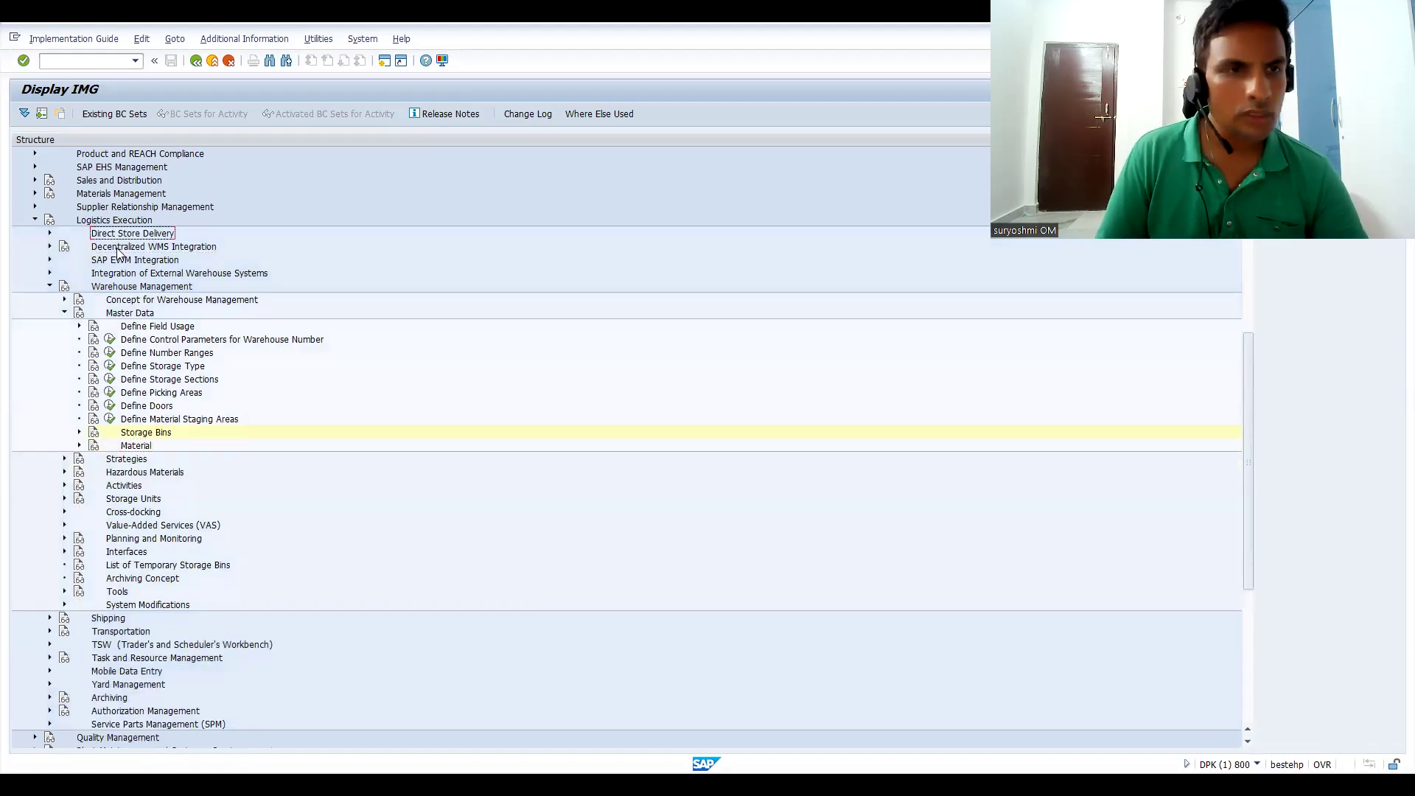
Step: Expand Enterprise Structure, Definition and Logistics Execution in the implementation guide to show the warehouse number activity
scroll(118, 250, up, 4)
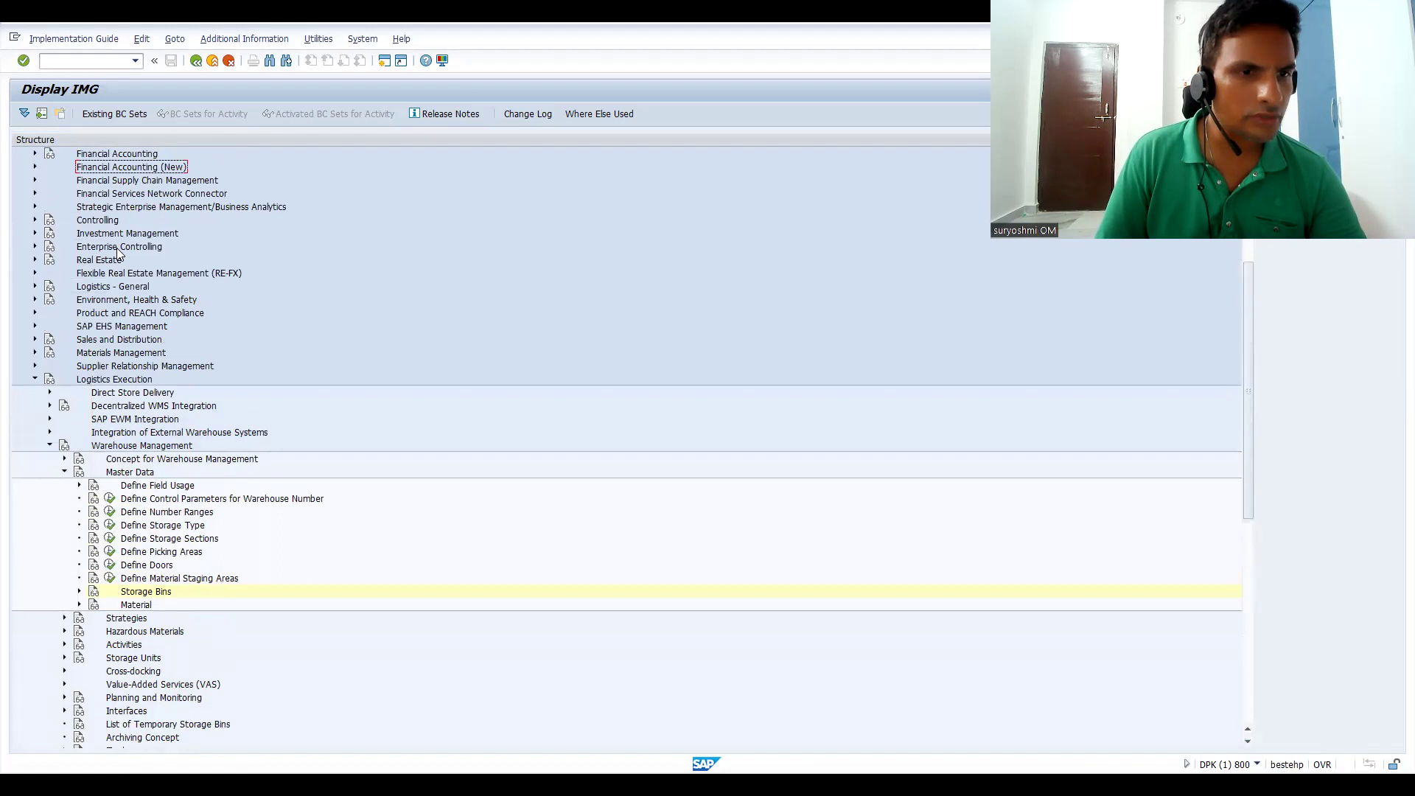
scroll(116, 247, up, 3)
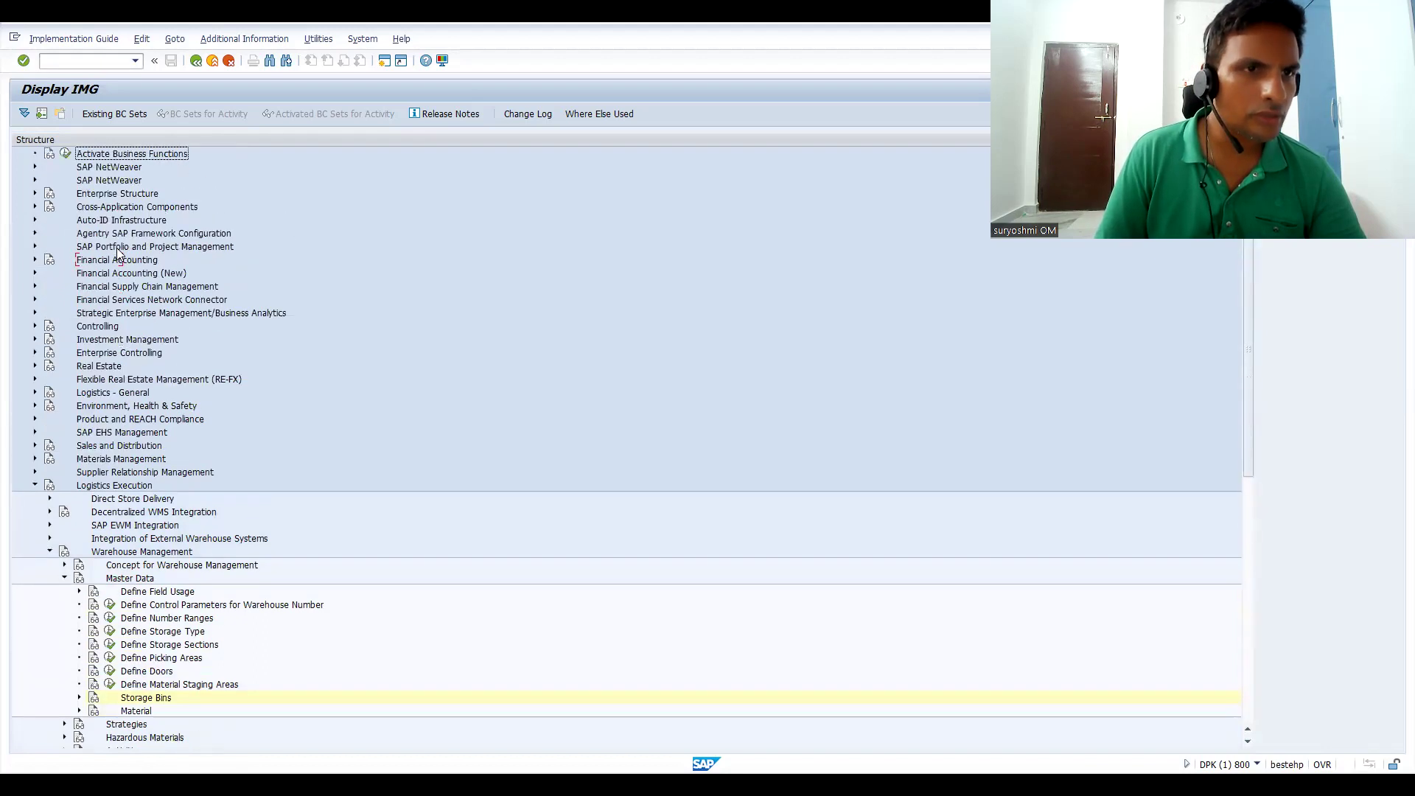
scroll(116, 247, up, 1)
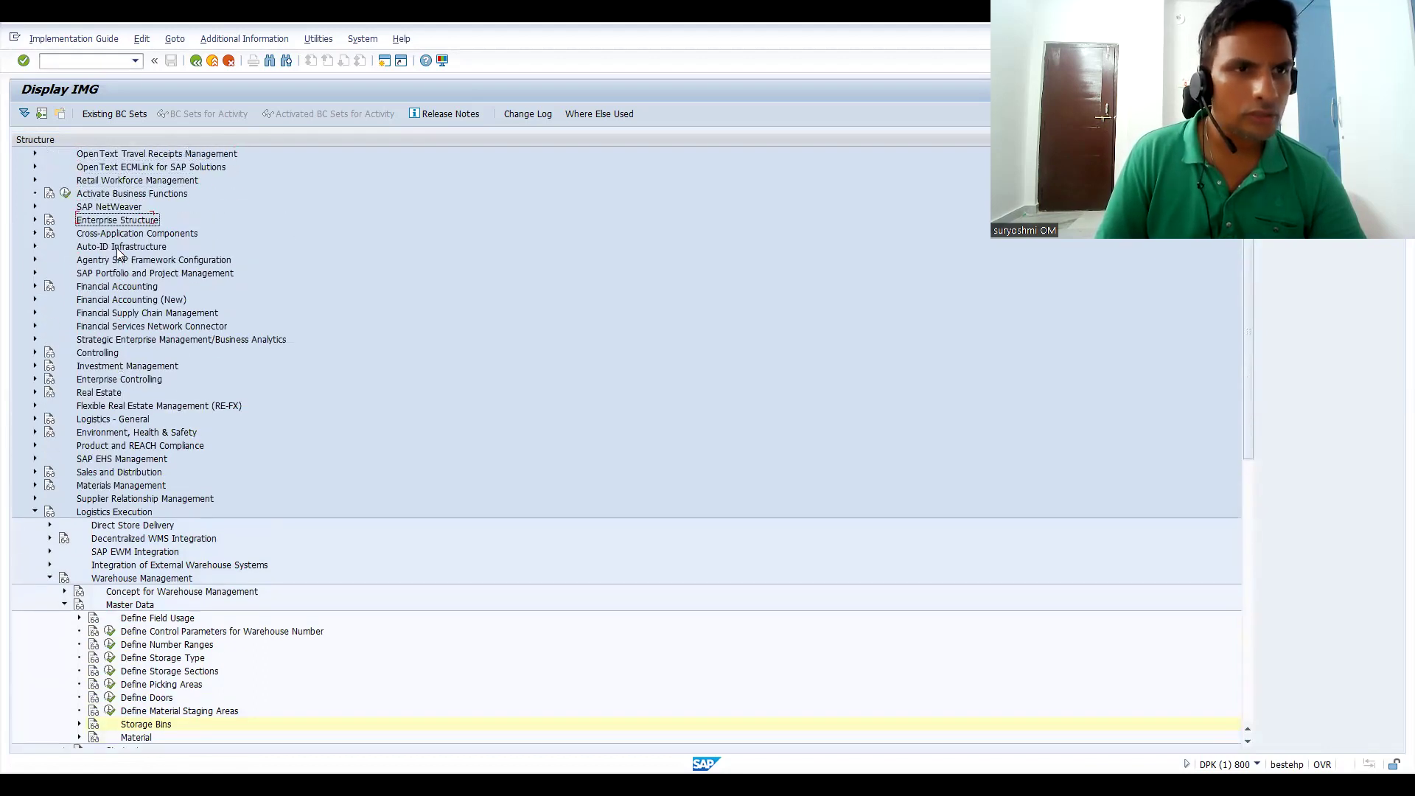
key(Right)
key(Down)
key(Down)
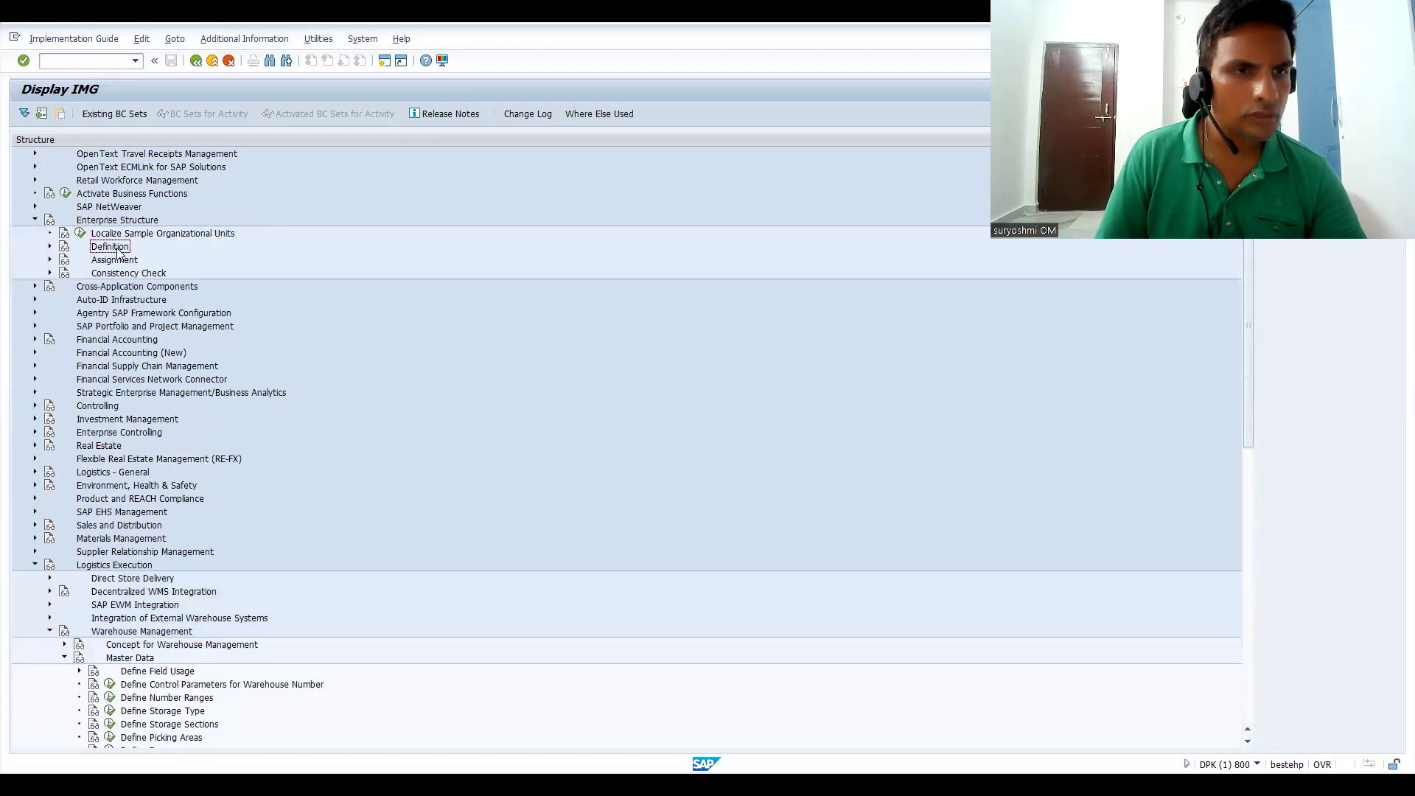
key(Right)
key(Down)
key(Down)
key(Down)
key(Down)
key(Down)
key(Down)
key(Right)
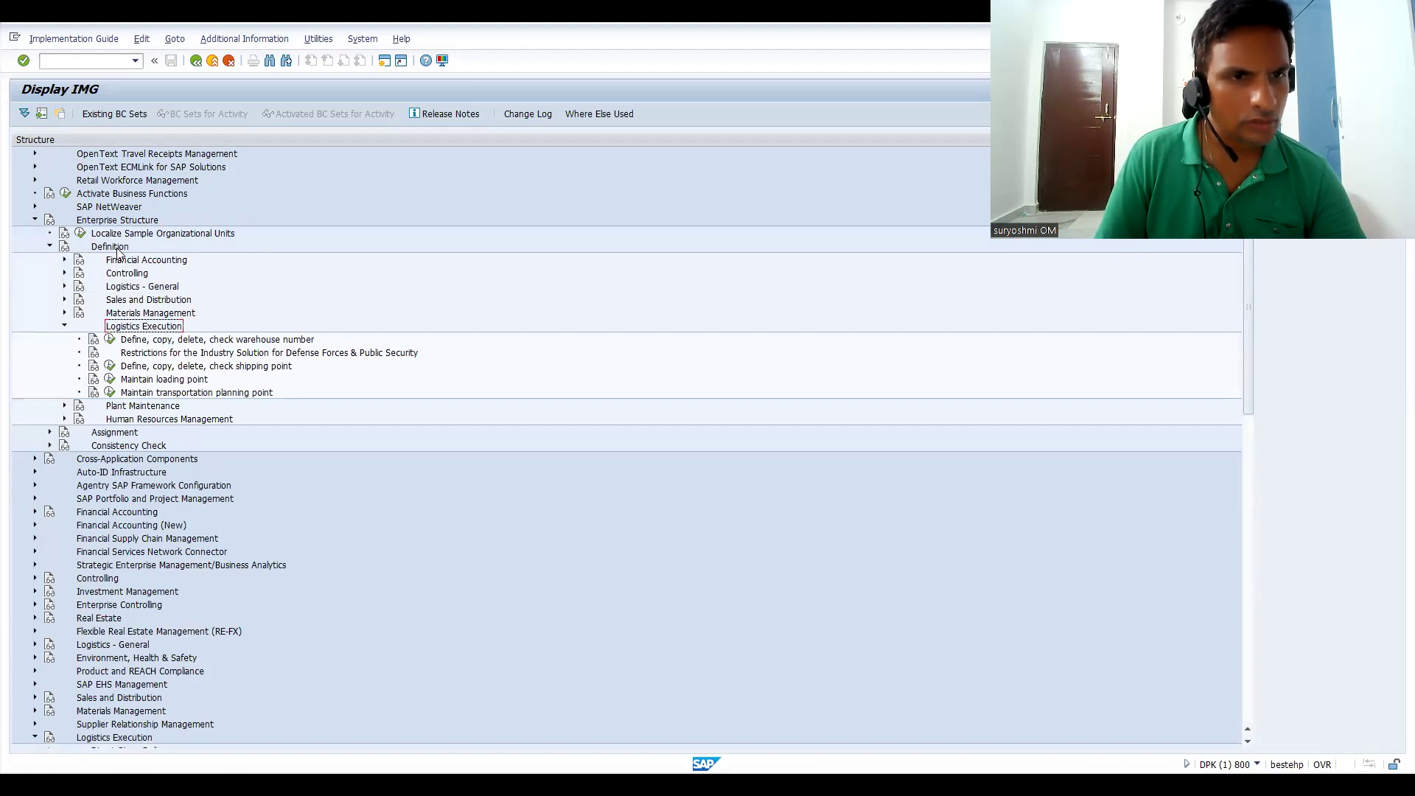
Step: Check the activities under Logistics - General in the Definition node, and return to the expanded Logistics Execution node
key(Left)
key(Up)
key(Up)
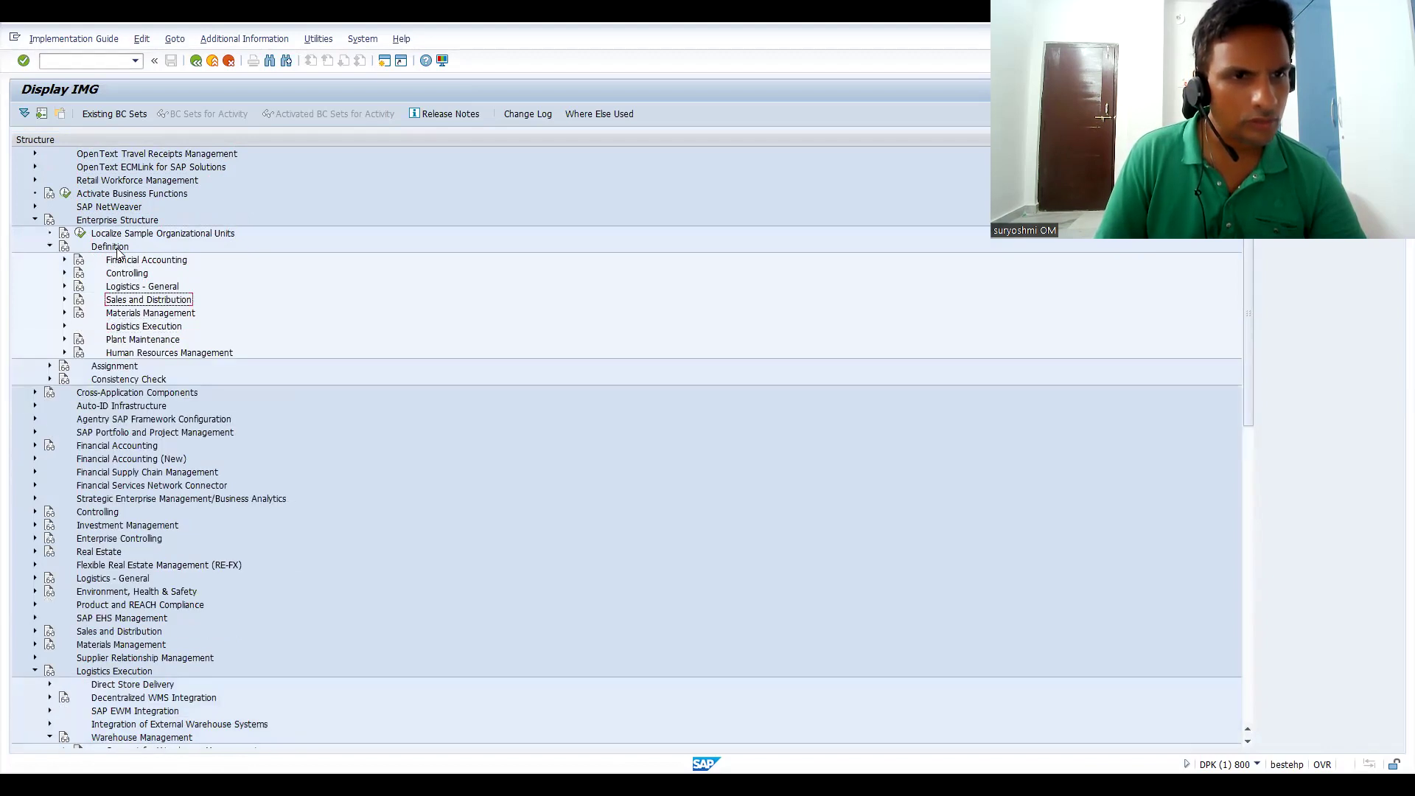
key(Up)
key(Right)
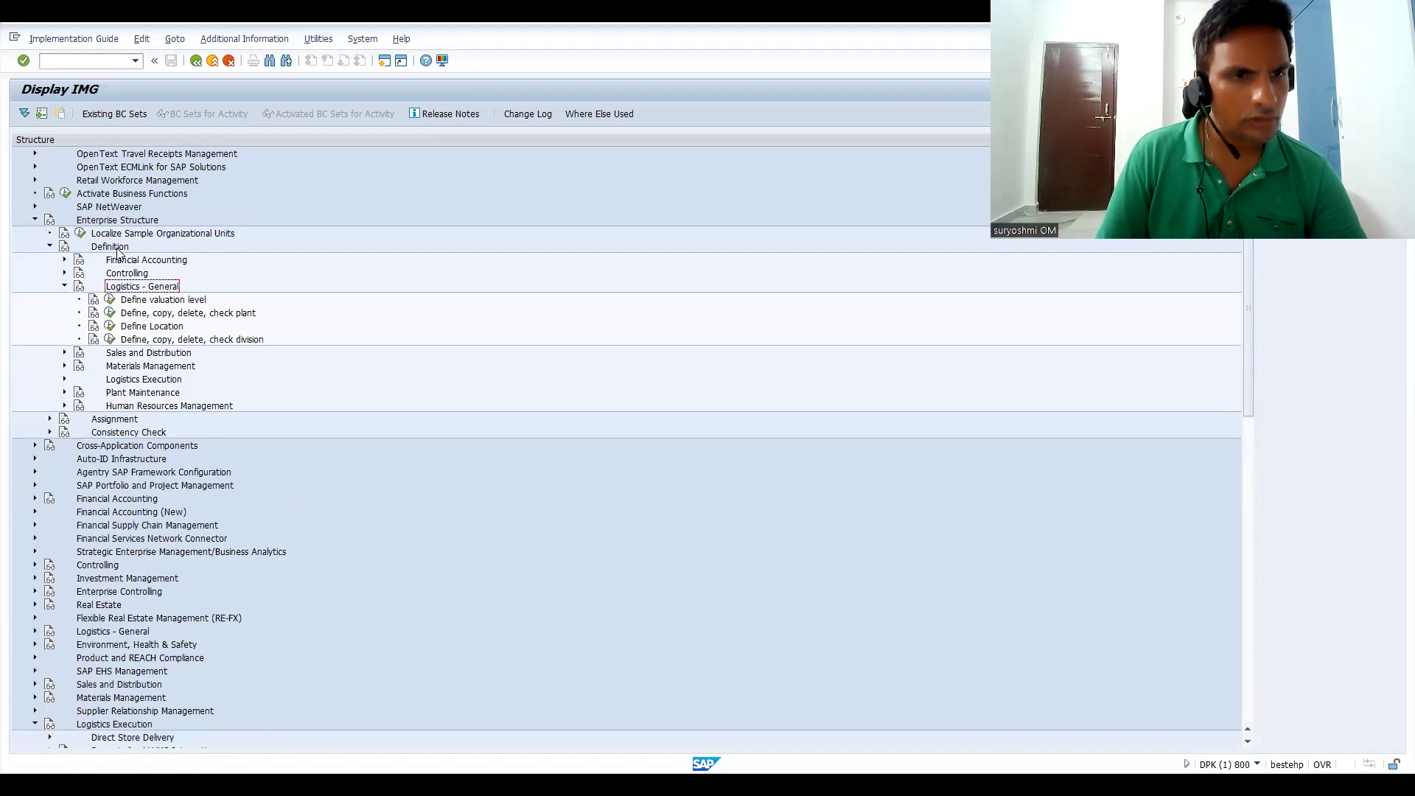
key(Left)
key(Down)
key(Down)
key(Down)
key(Down)
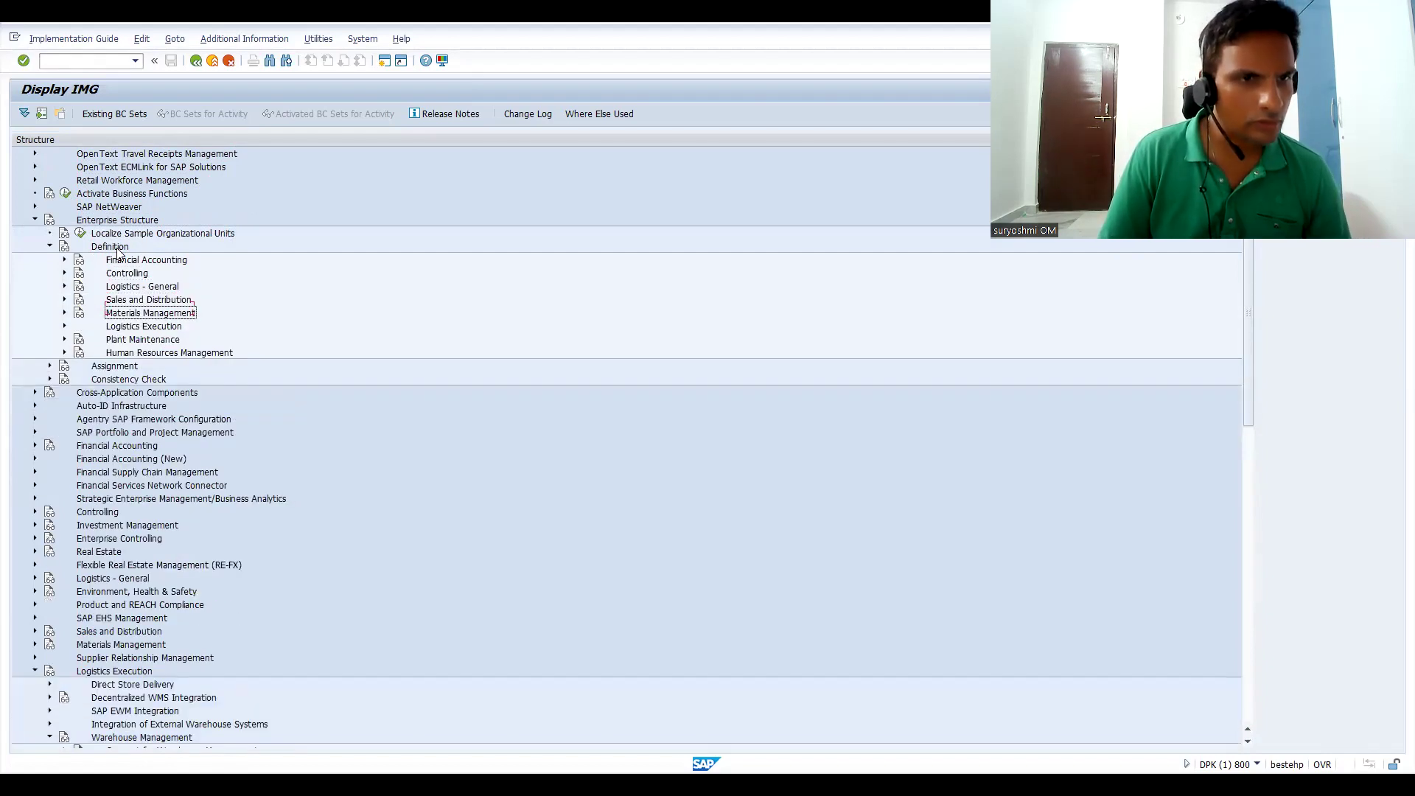
key(Up)
key(Right)
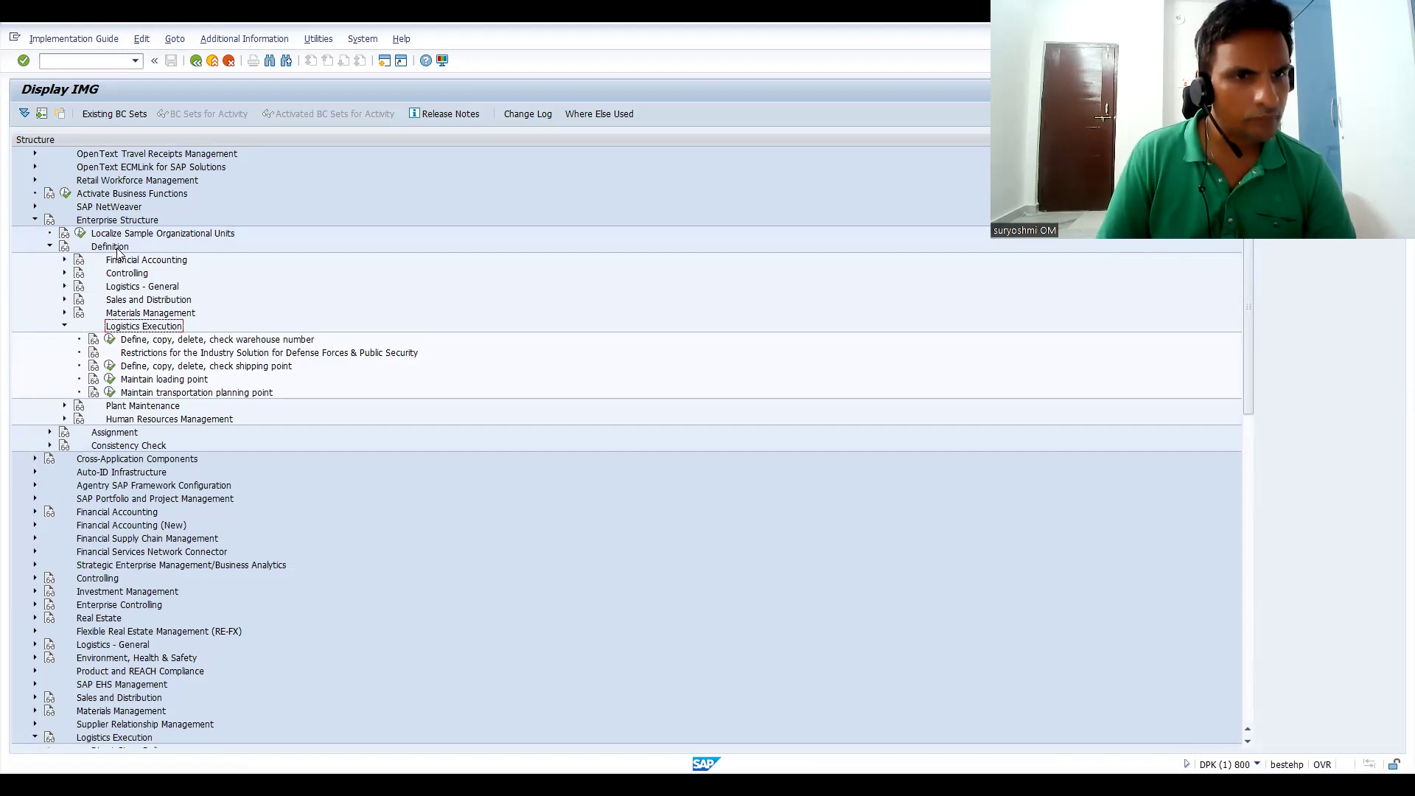
Step: Check the activities under Logistics - General, Sales and Distribution, and Materials Management in the Definition node, and expand Logistics Execution again
key(Left)
key(Up)
key(Up)
key(Up)
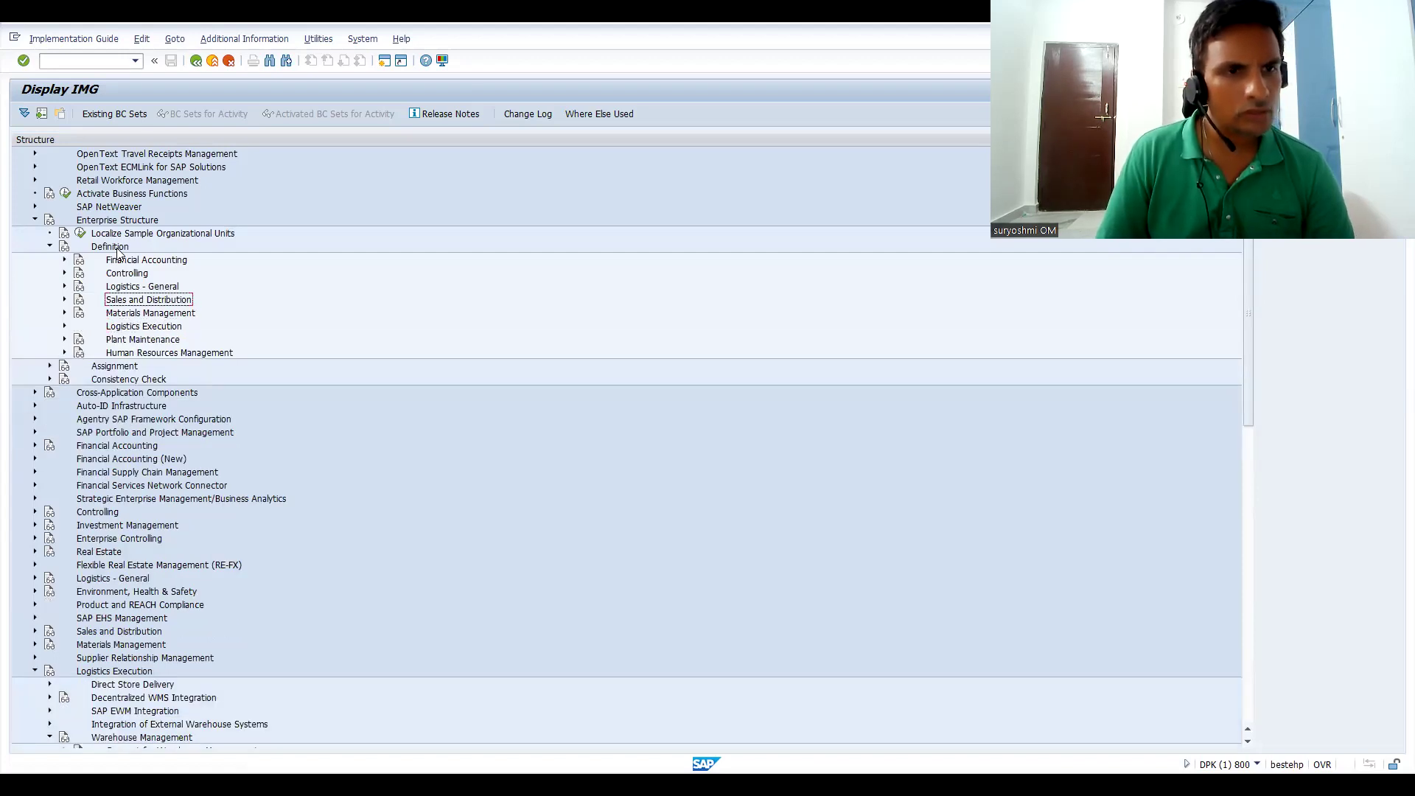
key(Right)
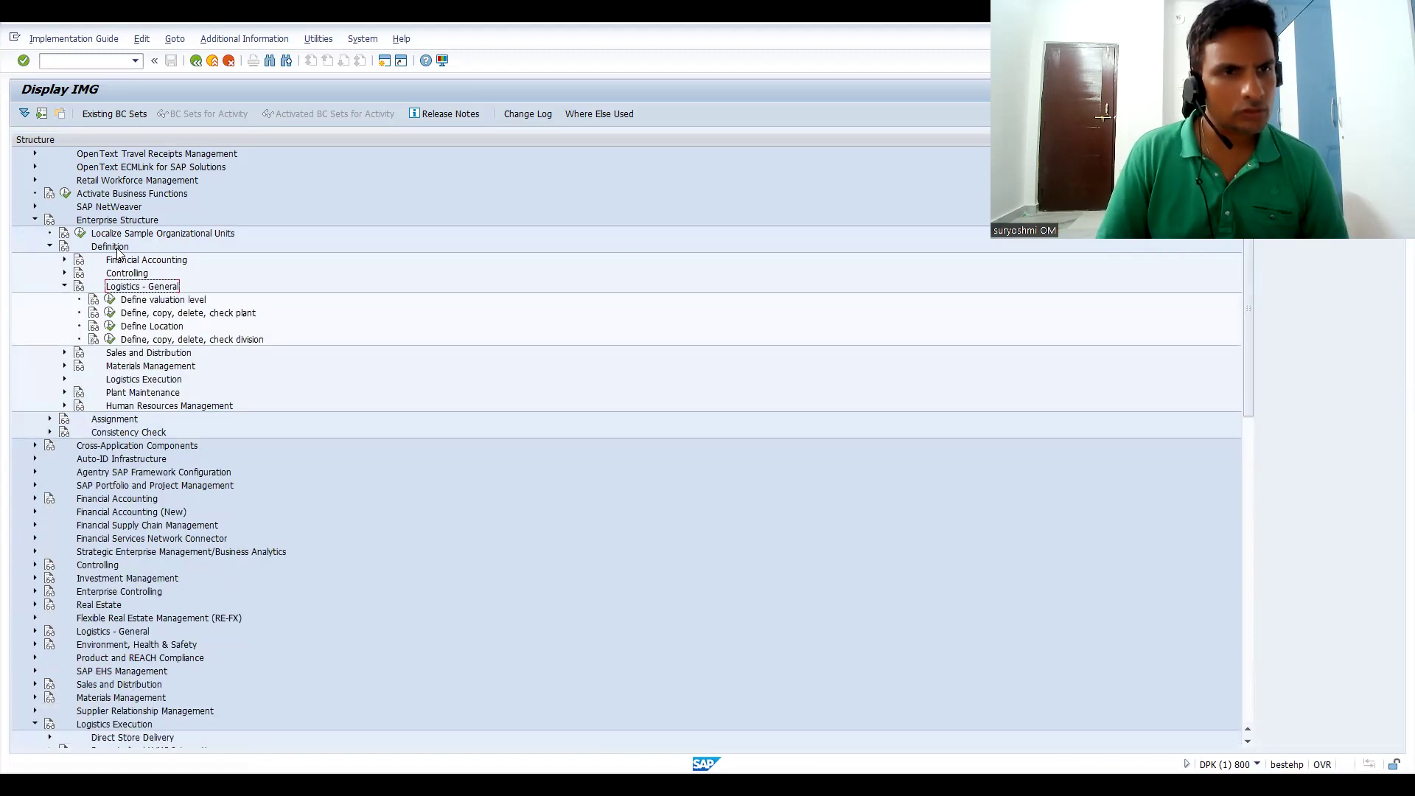
key(Left)
key(Down)
key(Right)
key(Left)
key(Down)
key(Right)
key(Left)
key(Down)
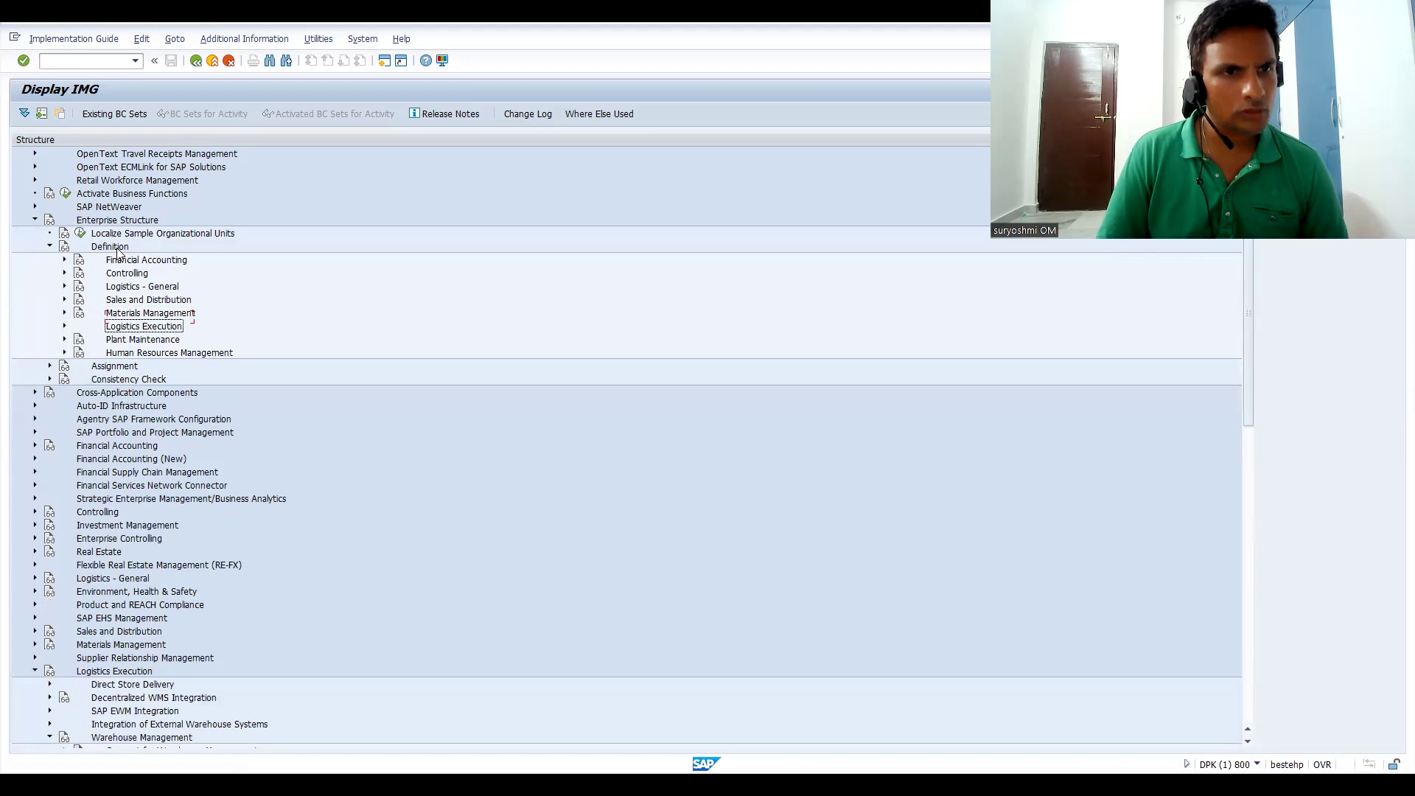
key(Right)
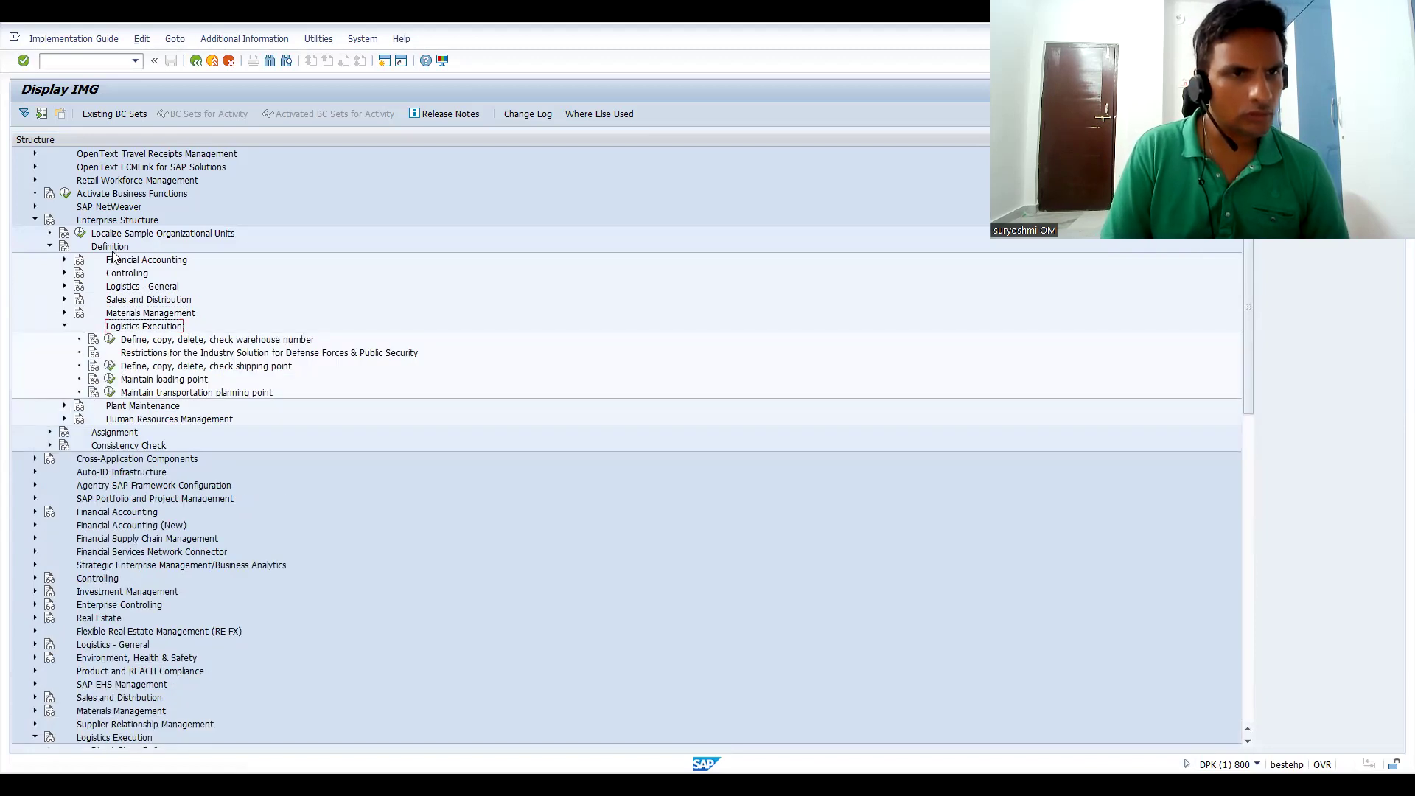
Step: Look up warehouse Z05 in the Define warehouse number activity, and return to the implementation guide
click(110, 340)
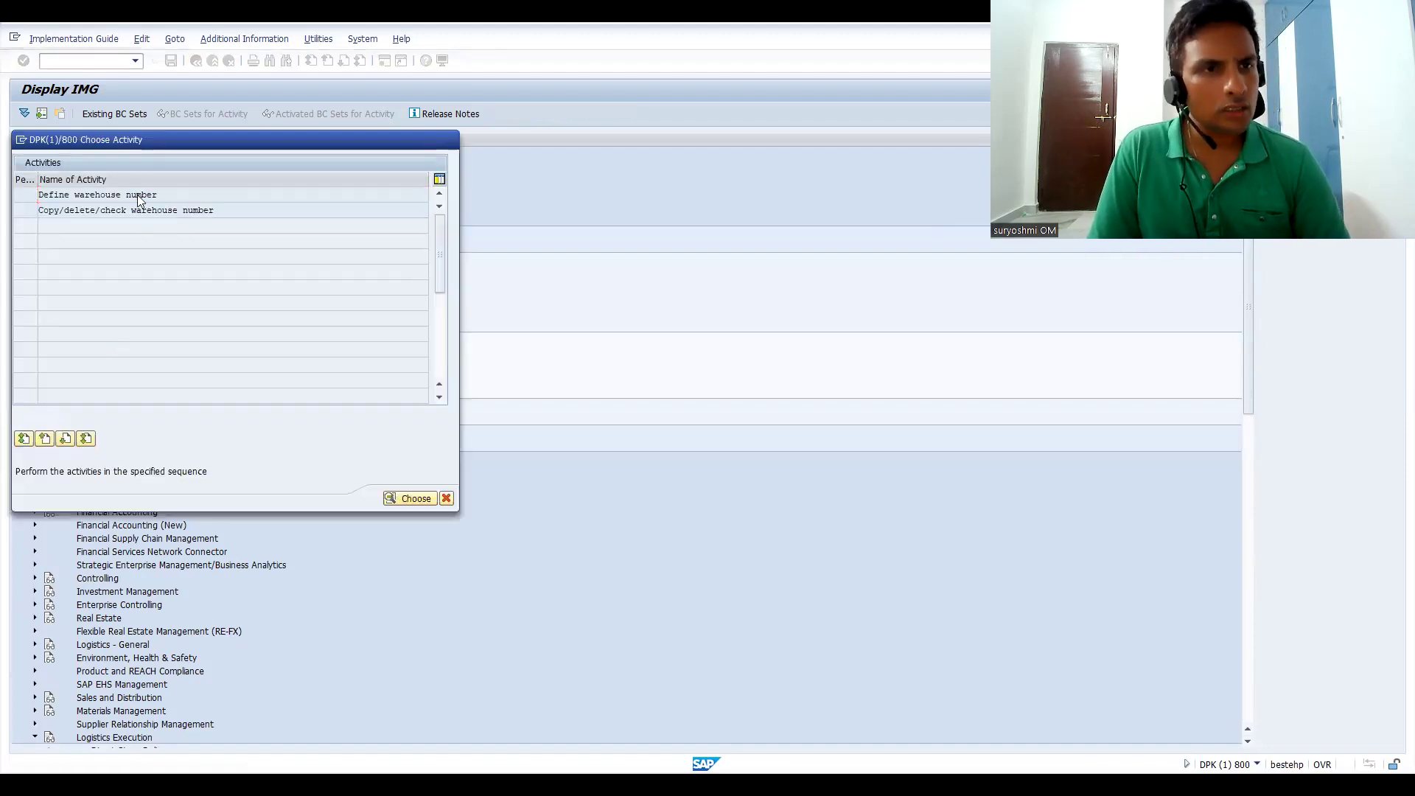
double_click(137, 195)
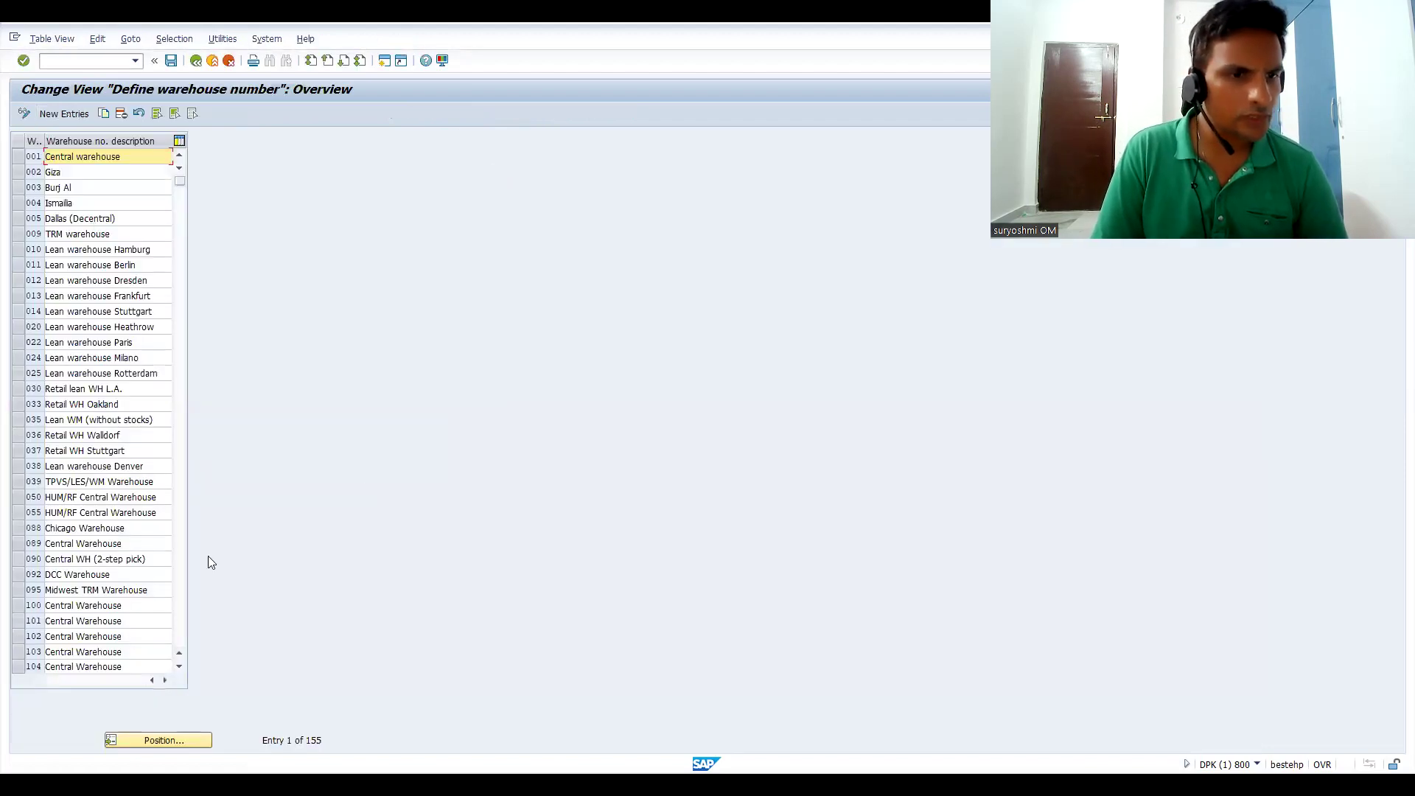
click(186, 739)
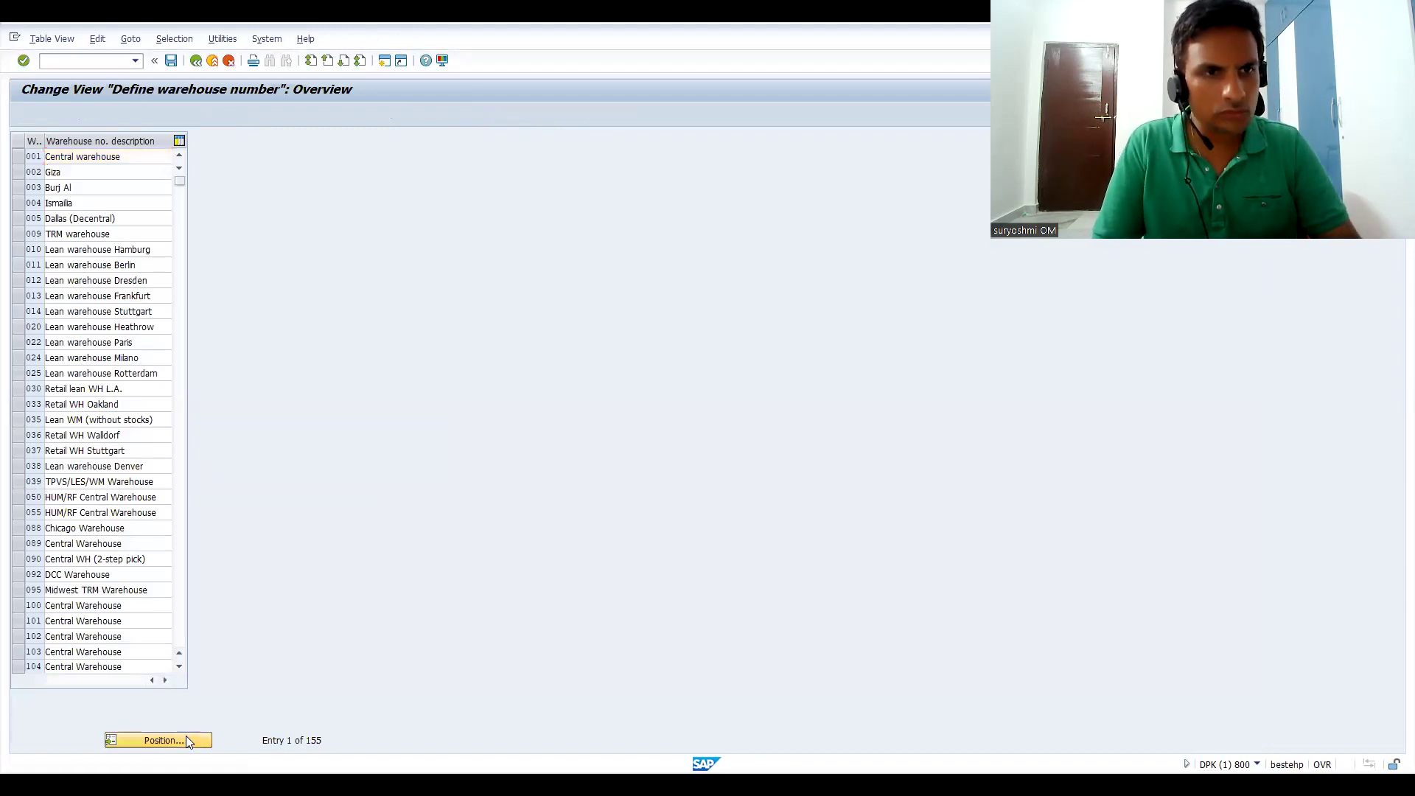
text(z05)
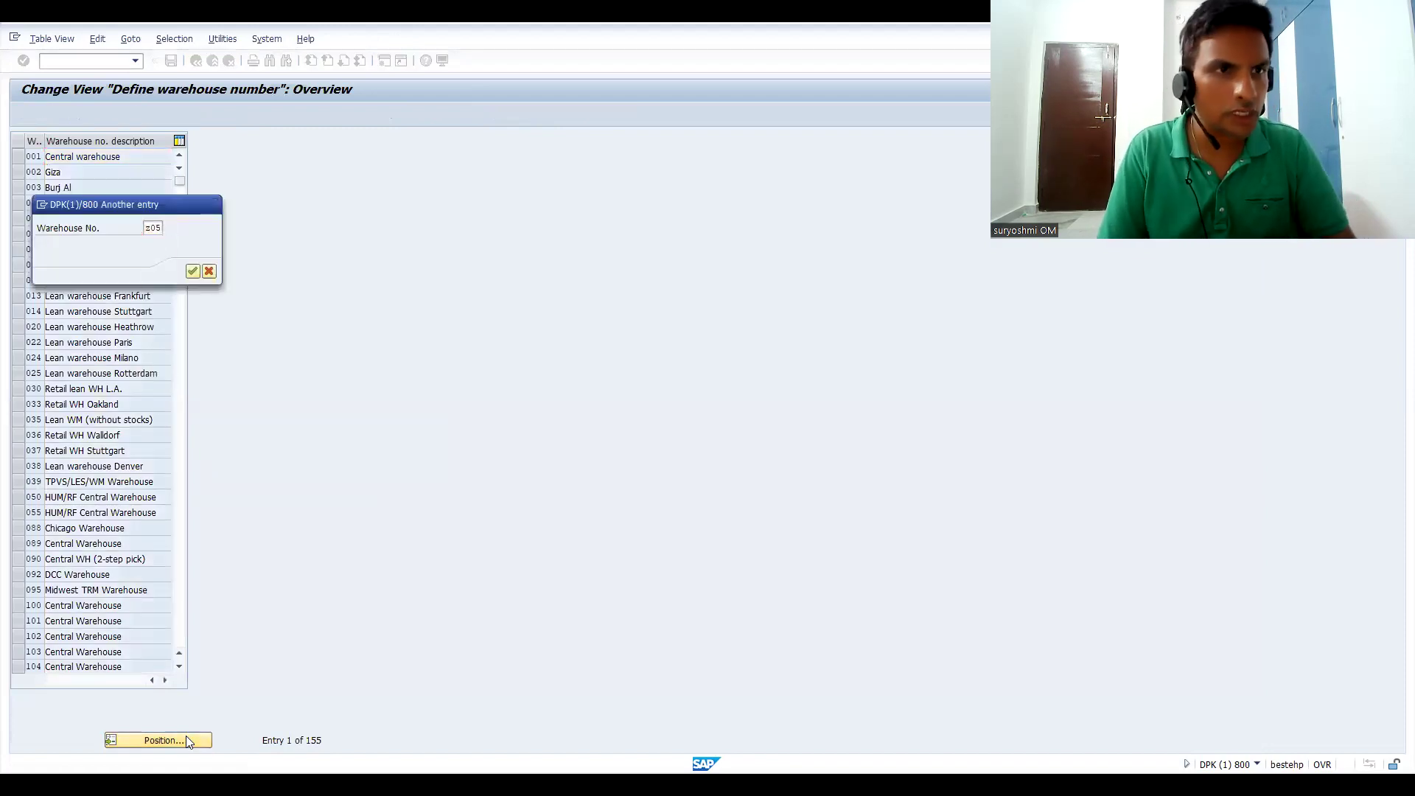
key(Return)
double_click(35, 161)
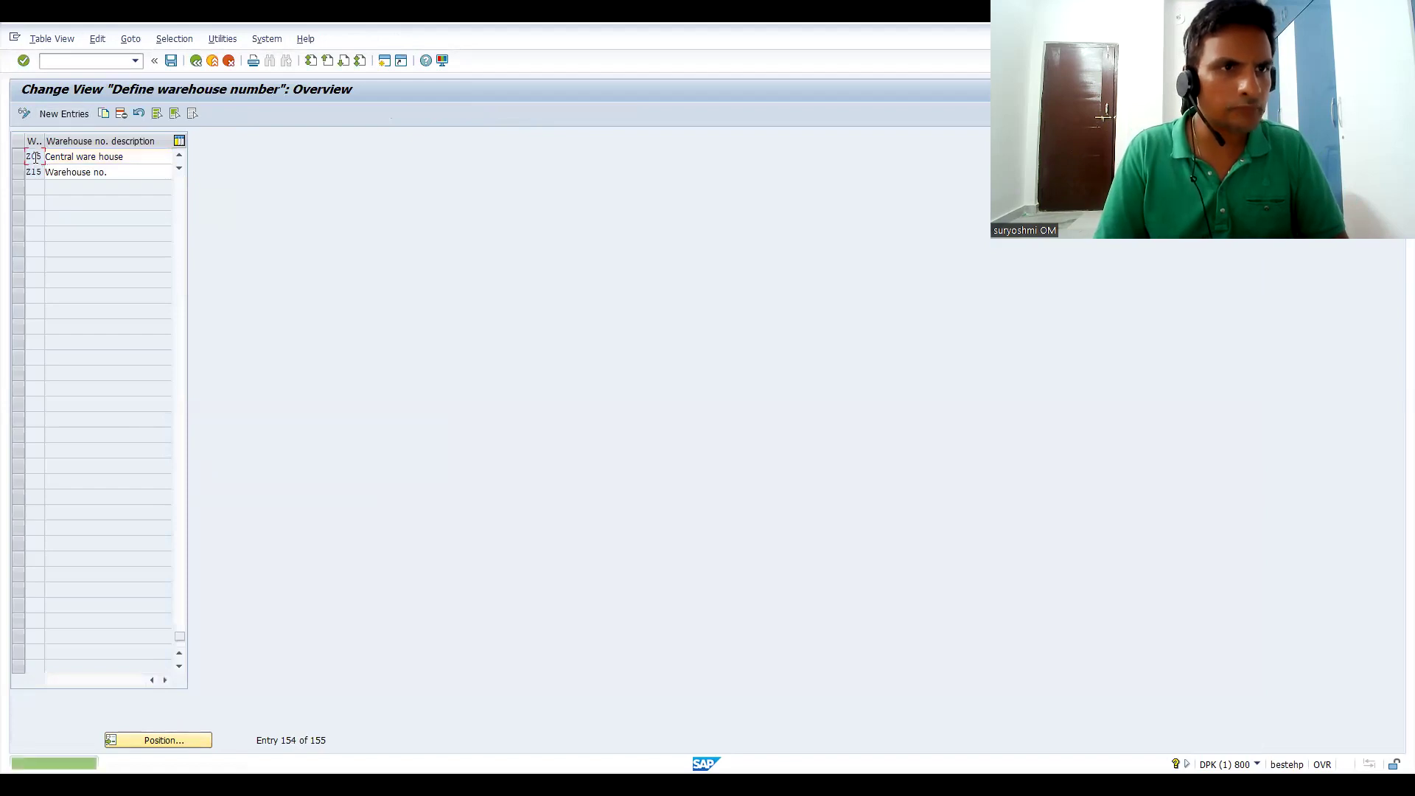
click(197, 62)
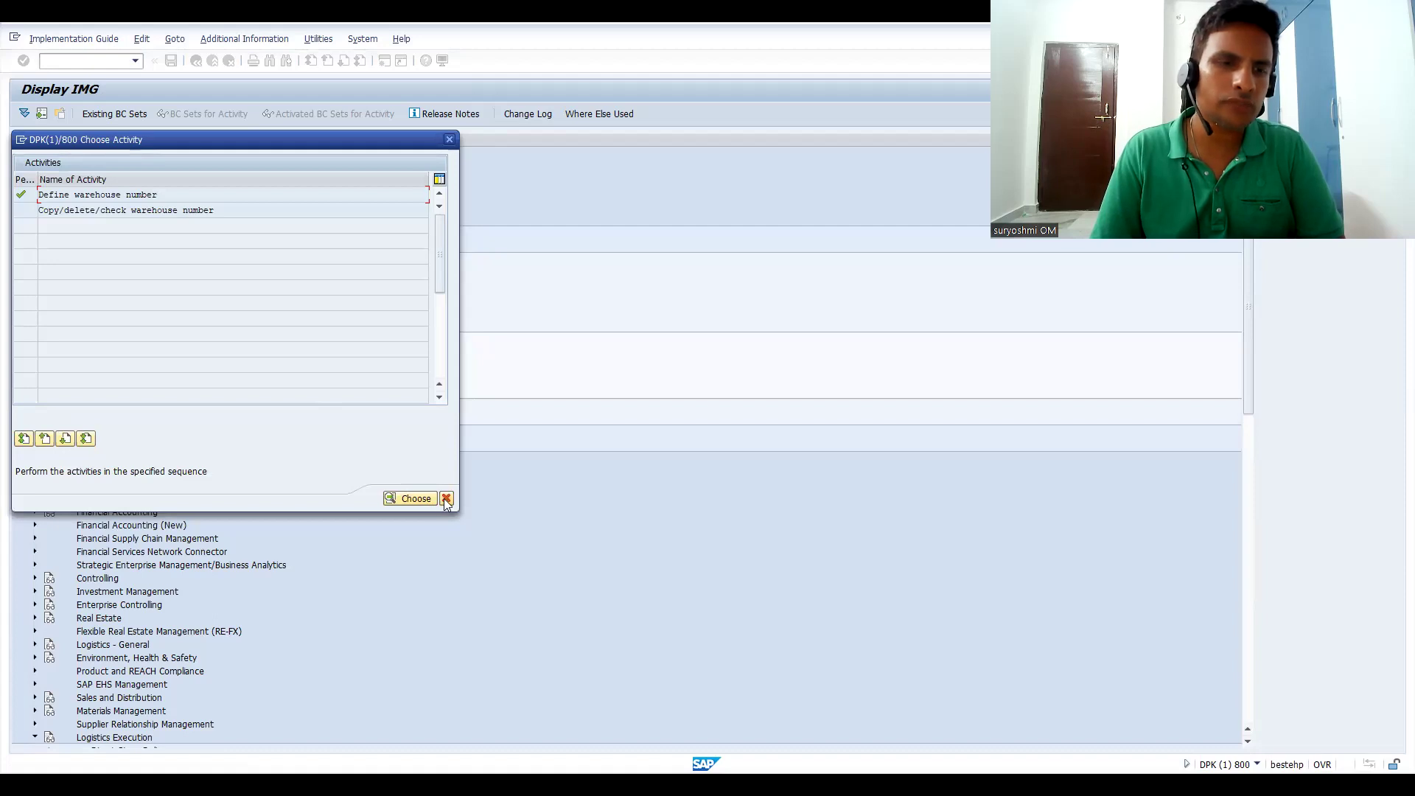
key(Escape)
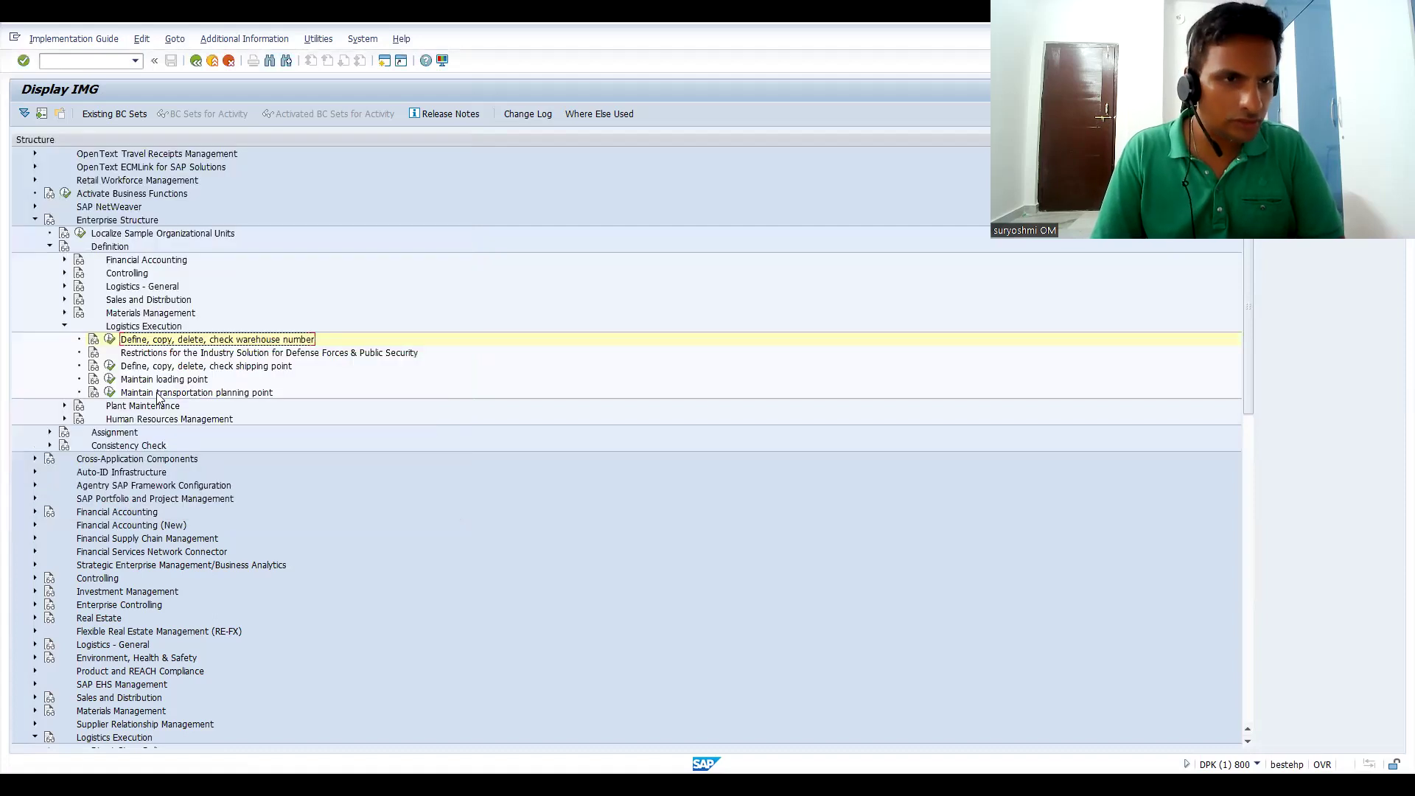
Step: Collapse Logistics Execution under Definition, and open Define Control Parameters for Warehouse Number in the Warehouse Management master data
click(65, 326)
click(136, 459)
key(Down)
key(Down)
key(Down)
key(Down)
key(Down)
key(Down)
key(Down)
key(Down)
key(Down)
key(Down)
key(Down)
key(Down)
key(Down)
key(Down)
key(Down)
key(Down)
key(Down)
key(Down)
key(Down)
key(Down)
key(Down)
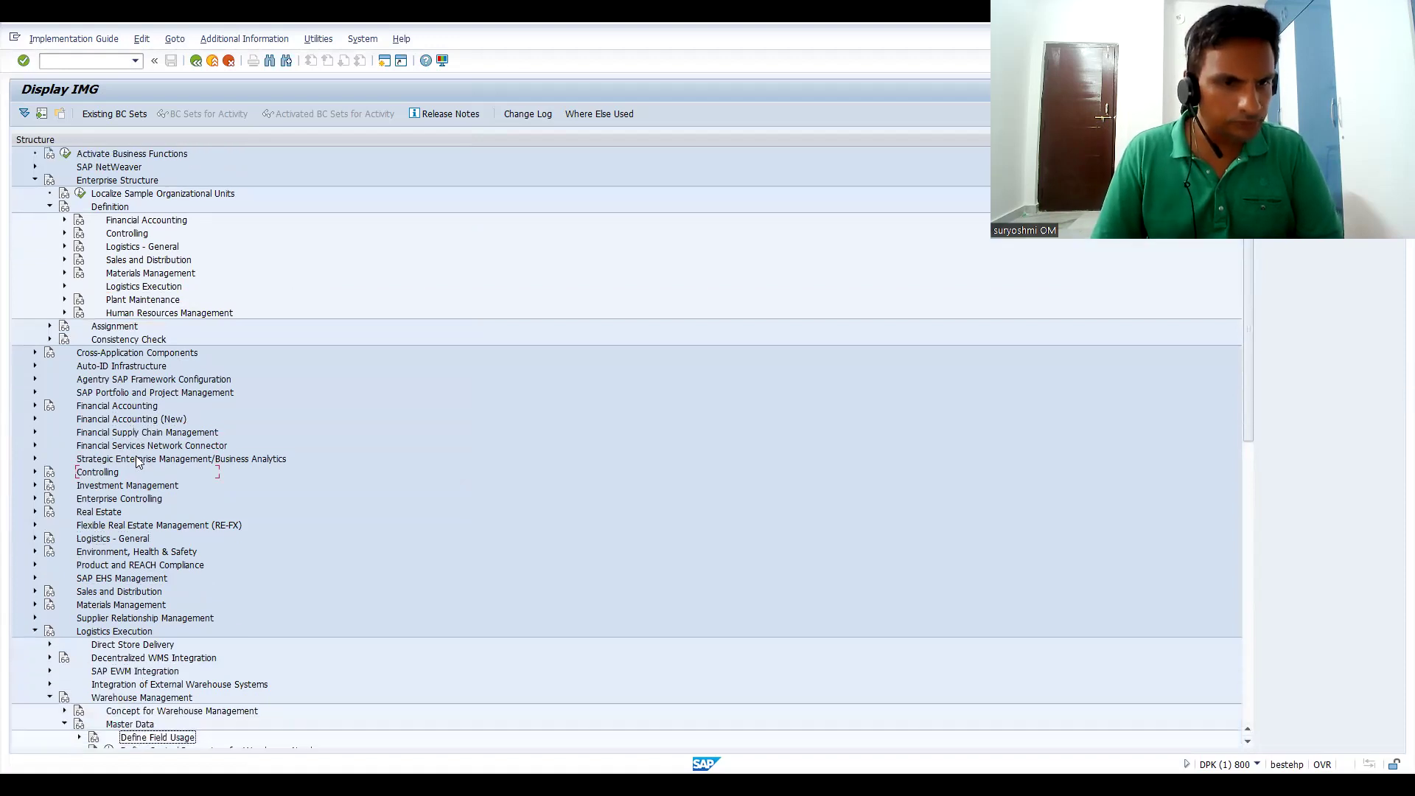
key(Up)
key(Up)
key(Up)
key(Up)
key(Up)
key(Up)
key(Up)
key(Up)
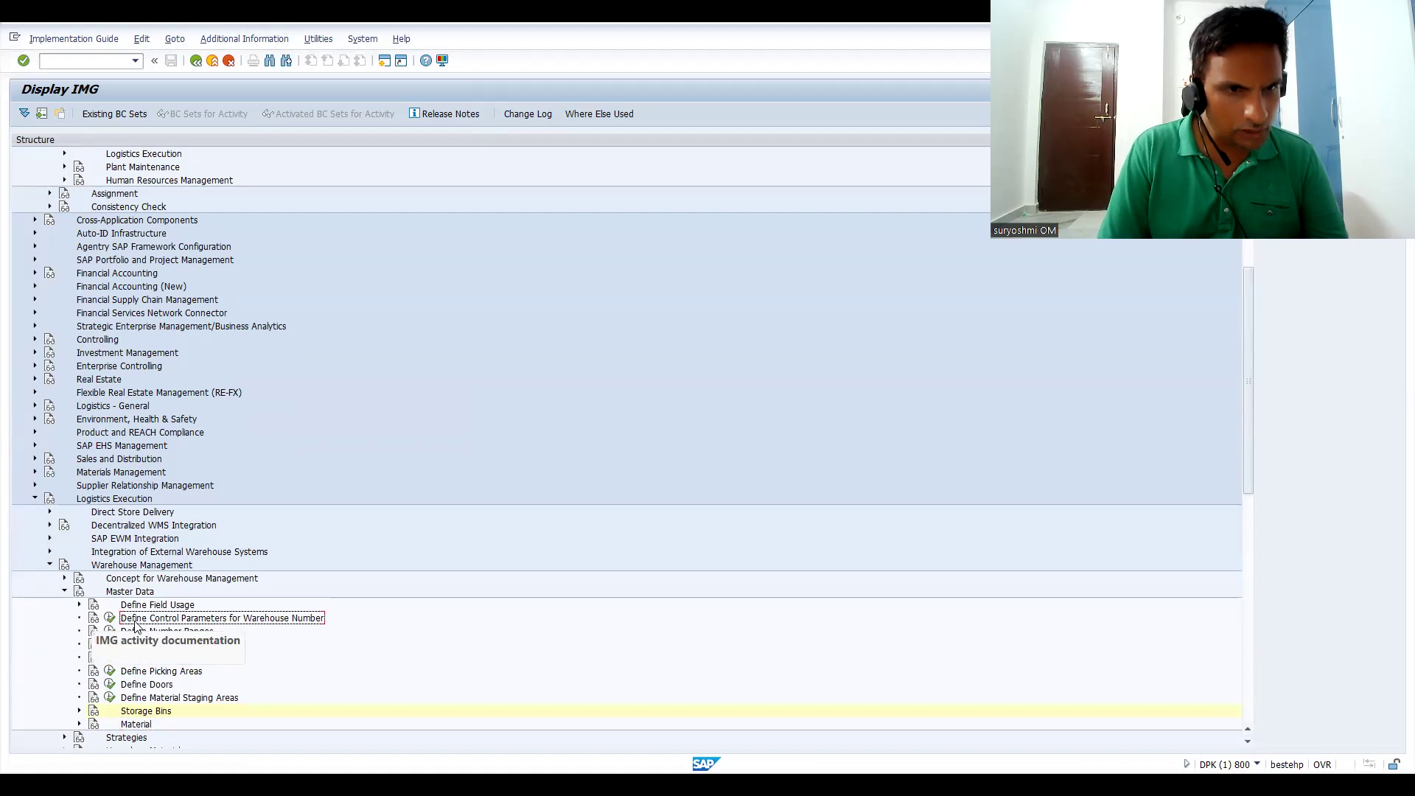
click(111, 618)
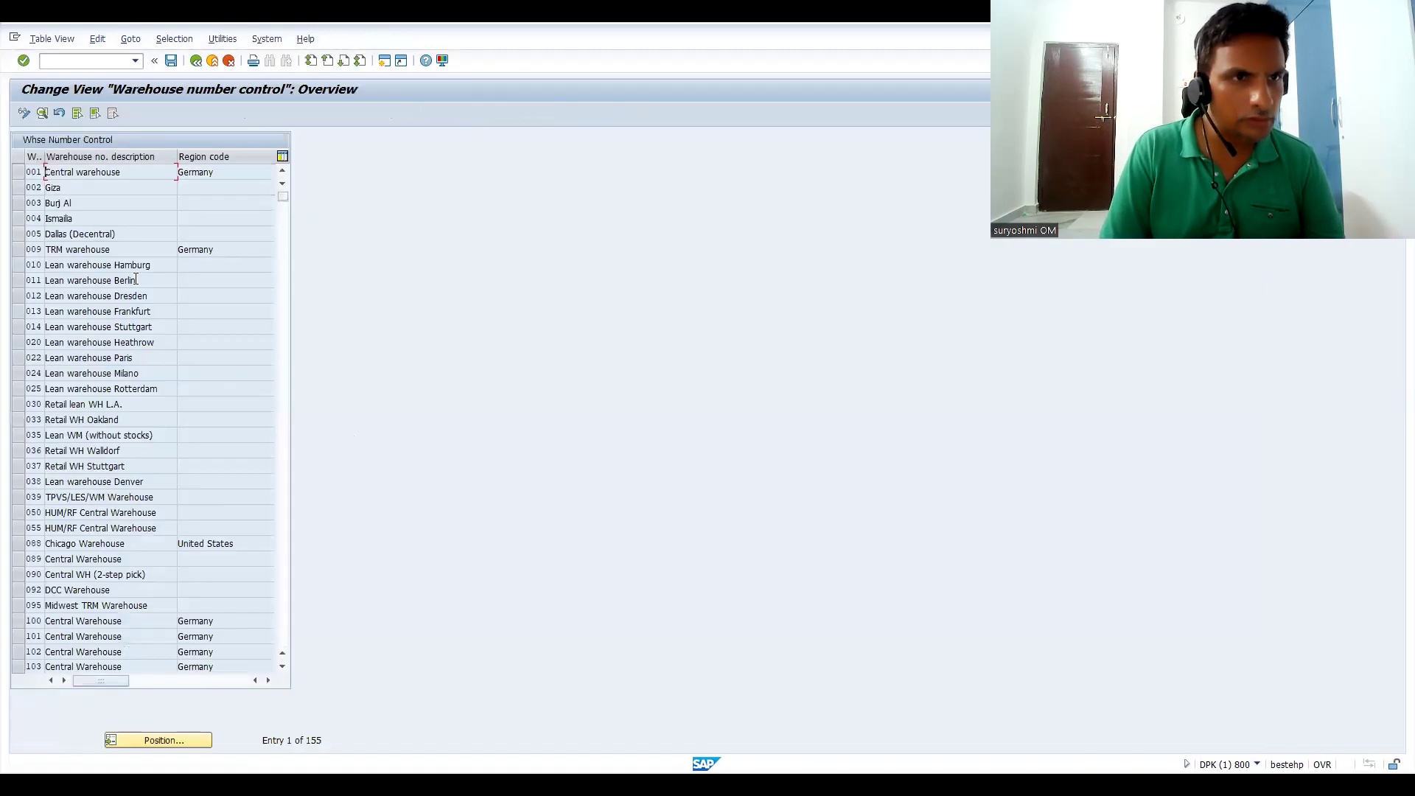
Step: Find warehouse Z05 in the warehouse number control overview and open its details
click(181, 745)
text(Z05)
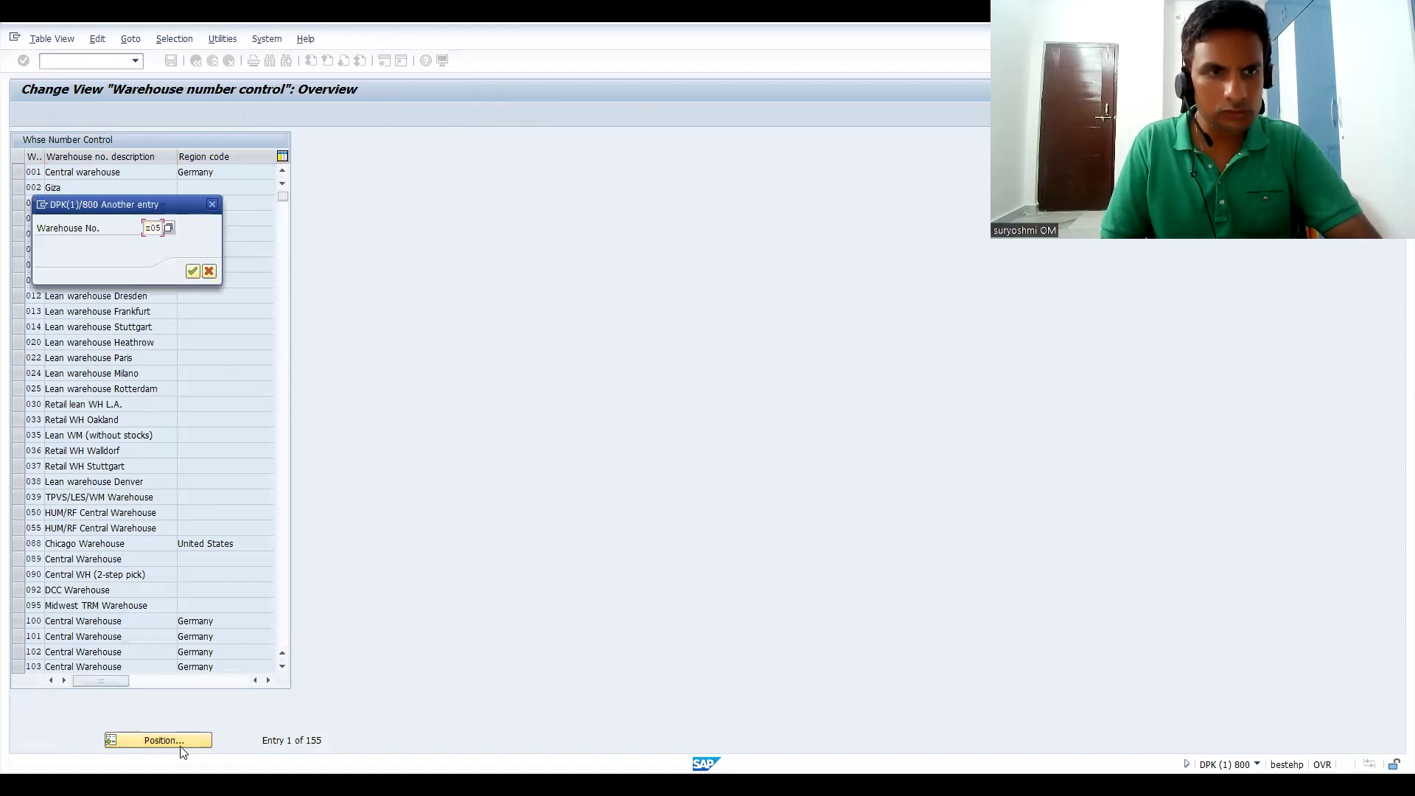
key(Return)
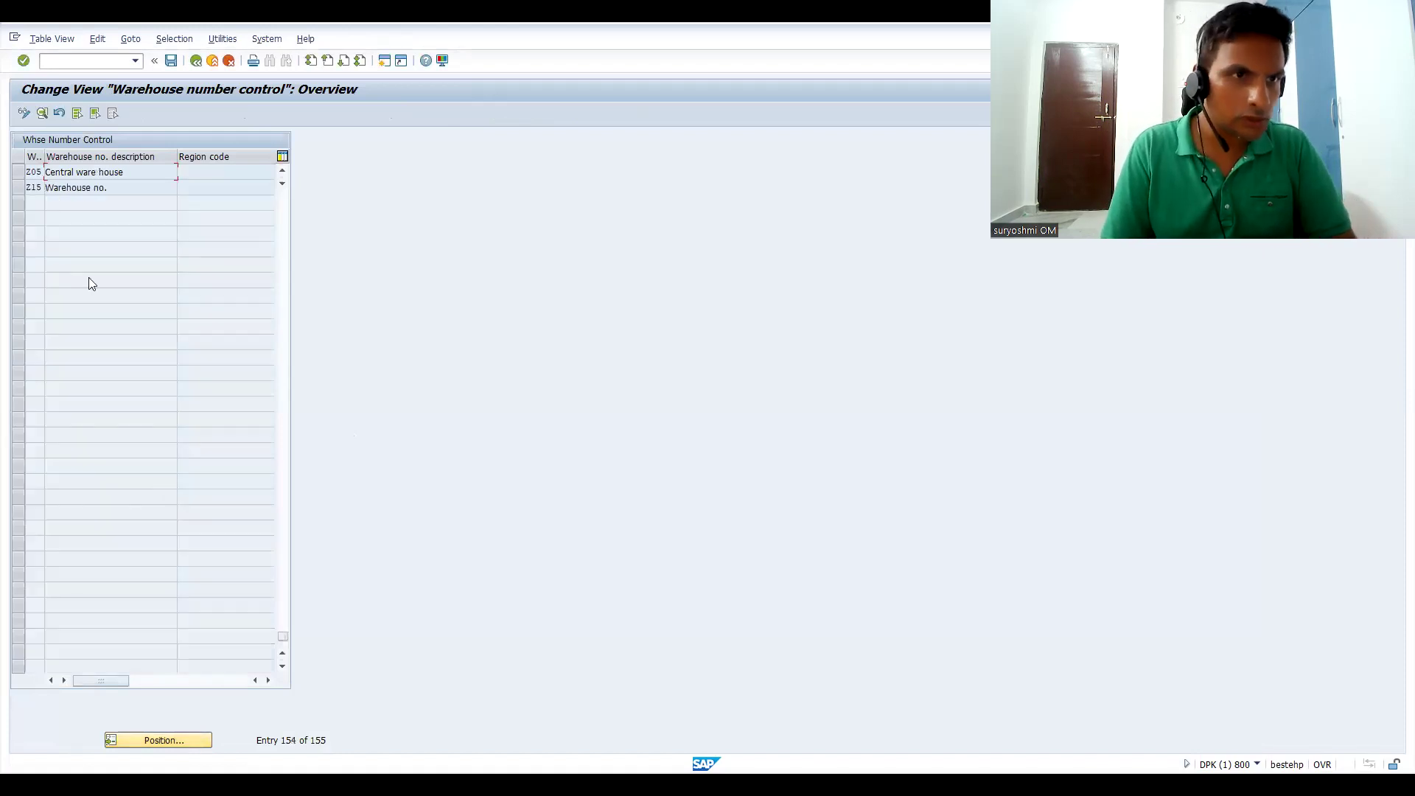
double_click(41, 174)
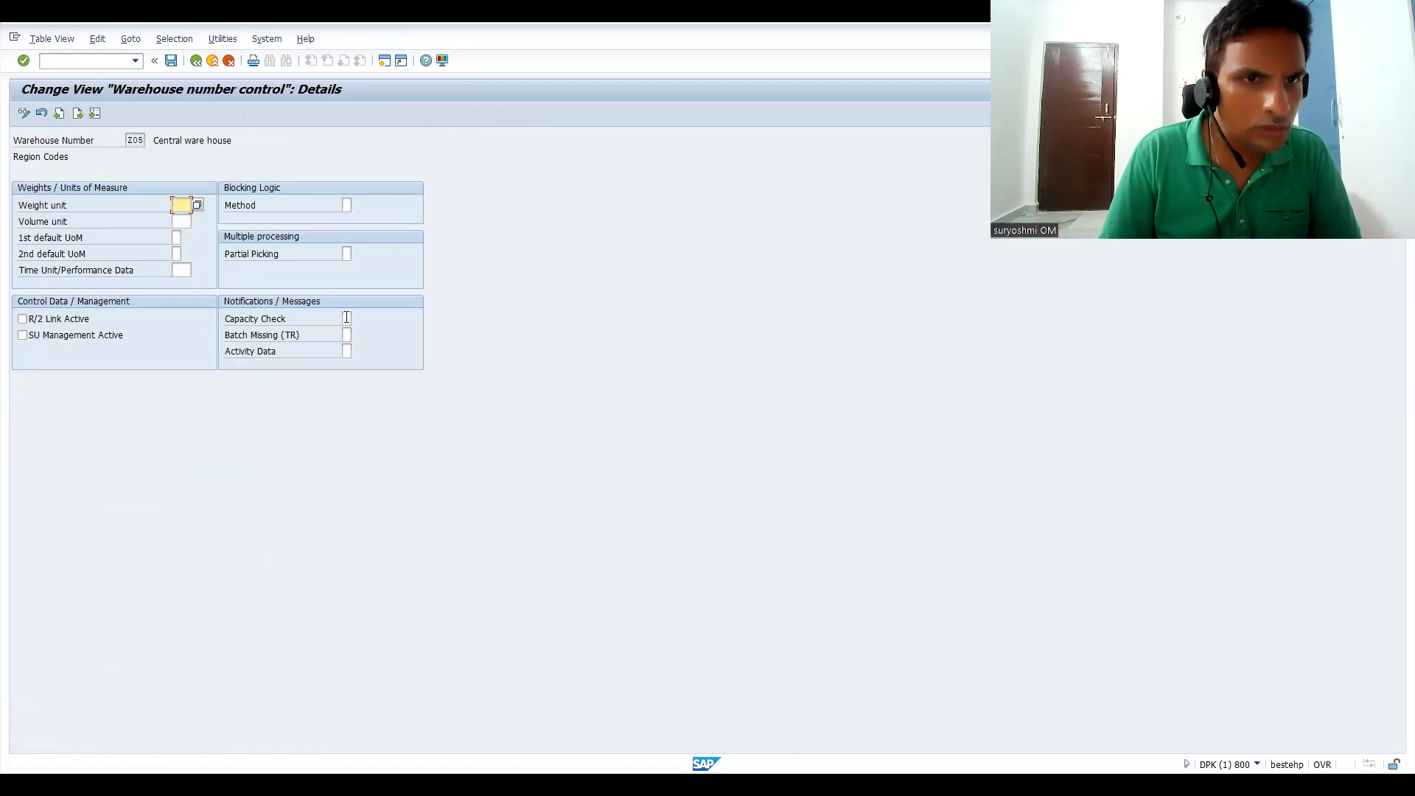
Step: Set the weight unit of warehouse Z05 to G and save it in the proposed customizing request
click(196, 206)
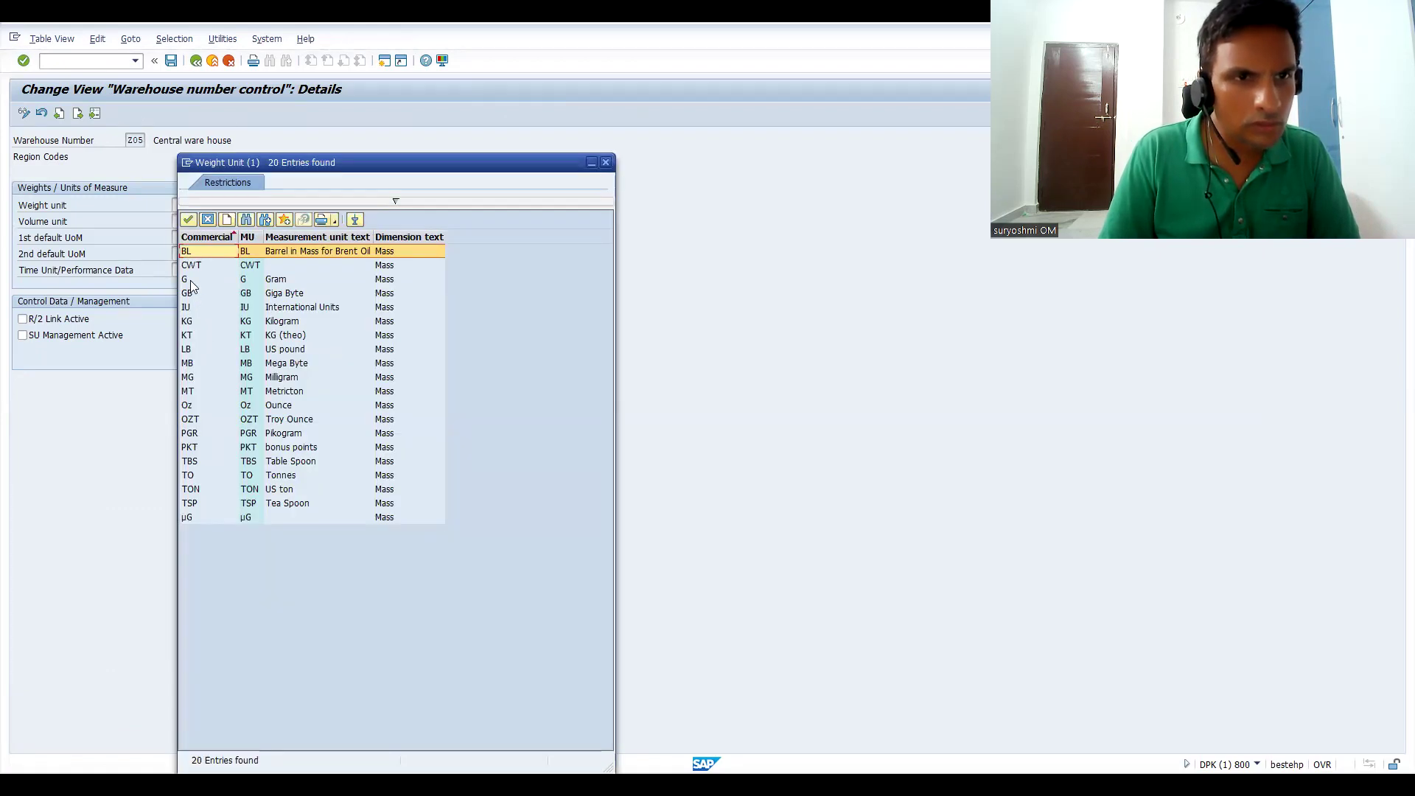
double_click(189, 282)
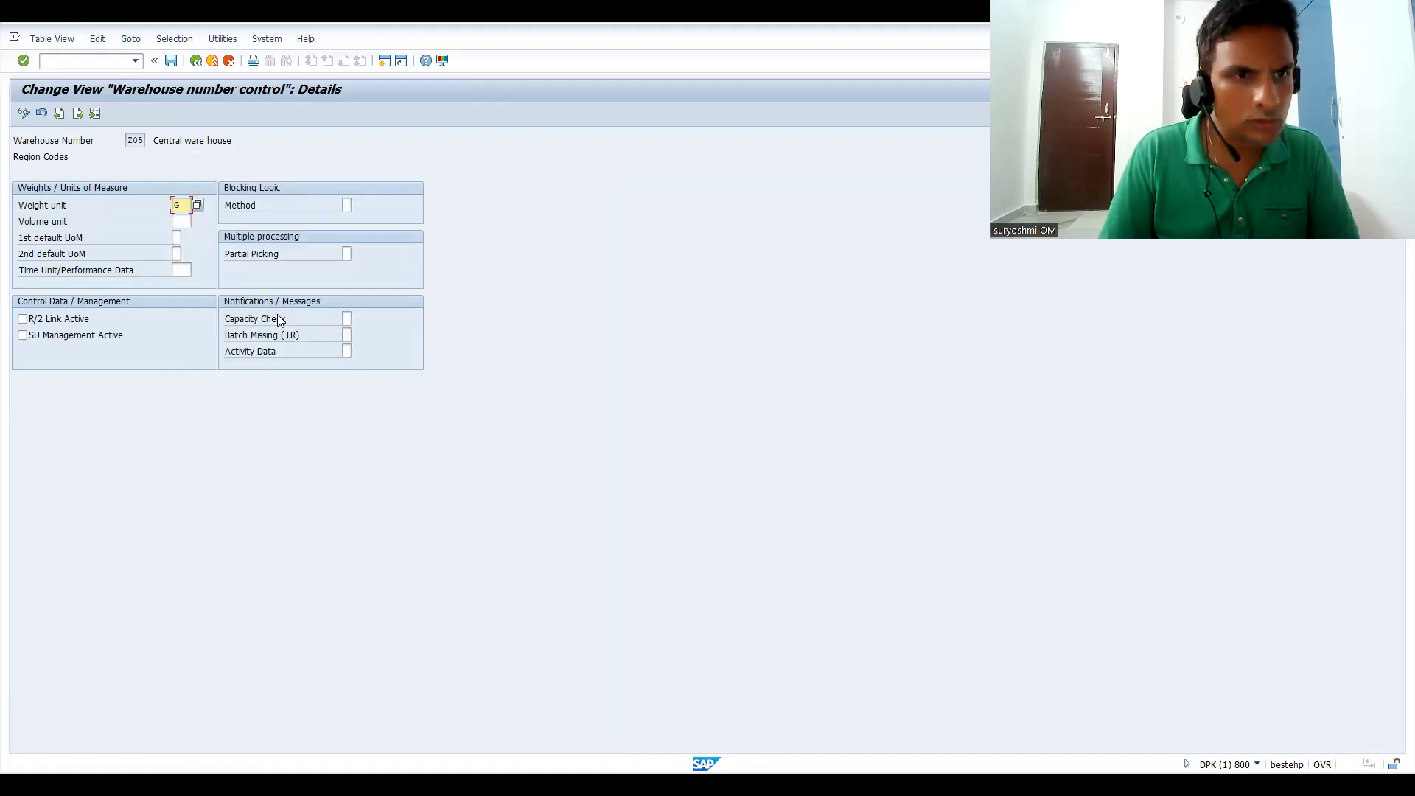
key(ctrl+s)
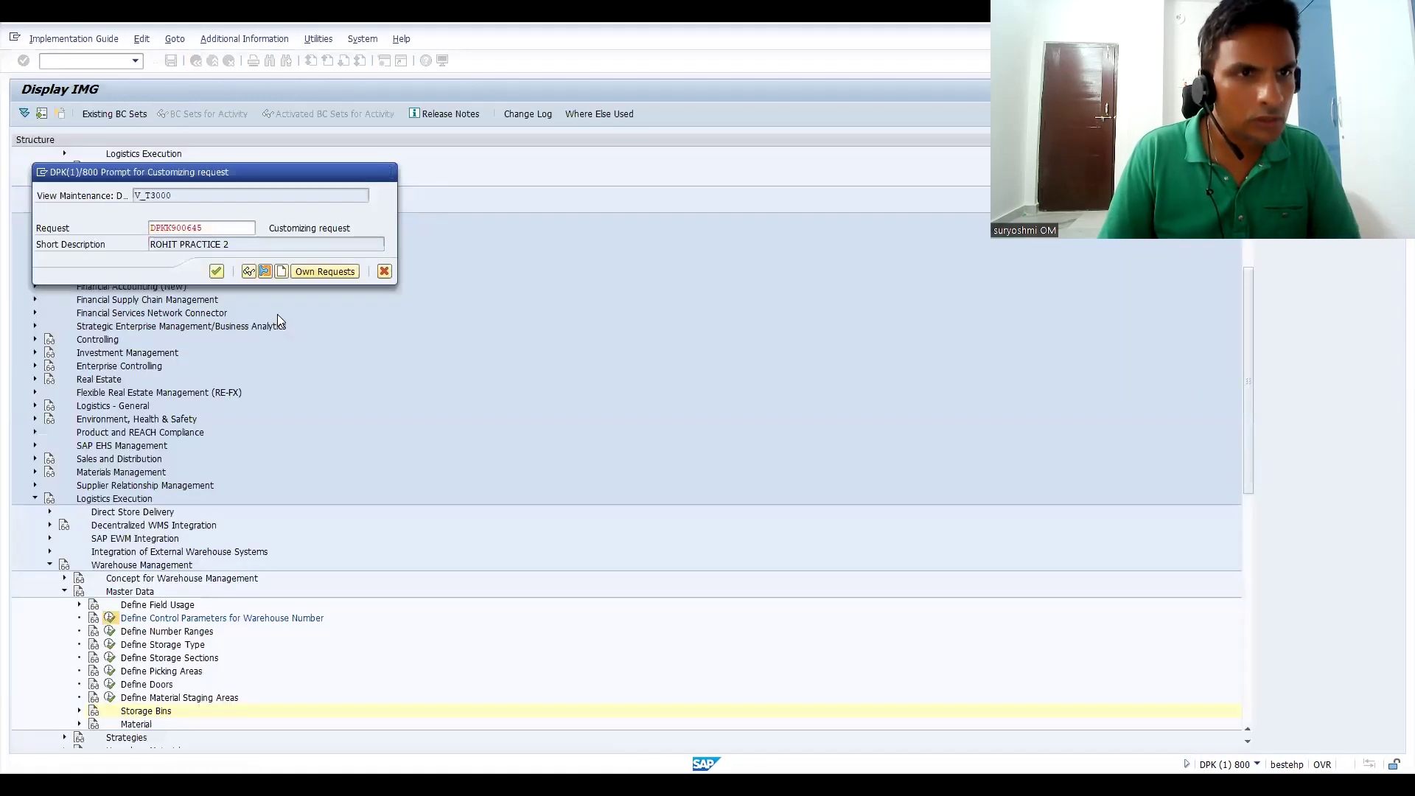
key(Return)
Step: Set the volume unit of warehouse Z05 to L, save, and return to the implementation guide
click(181, 220)
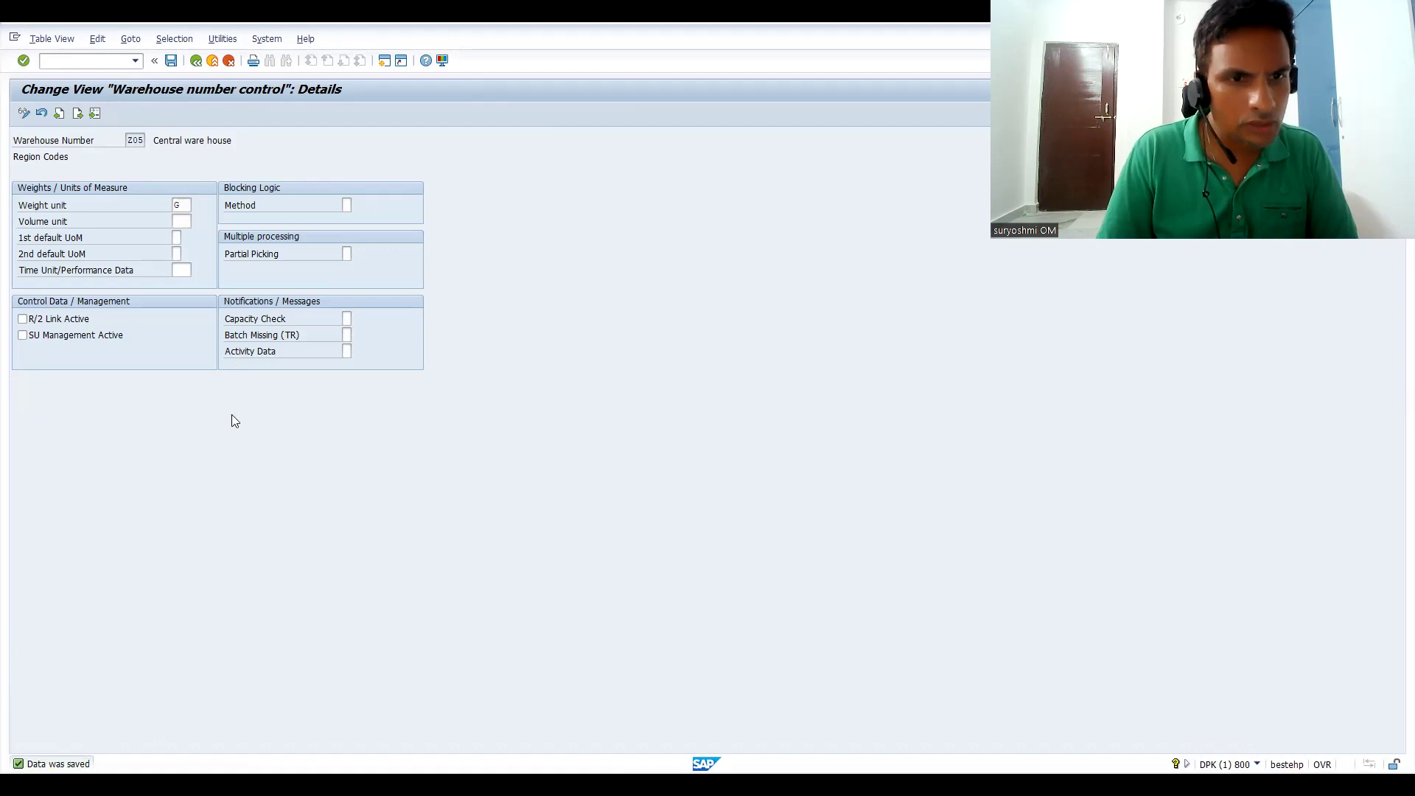
key(F4)
click(256, 475)
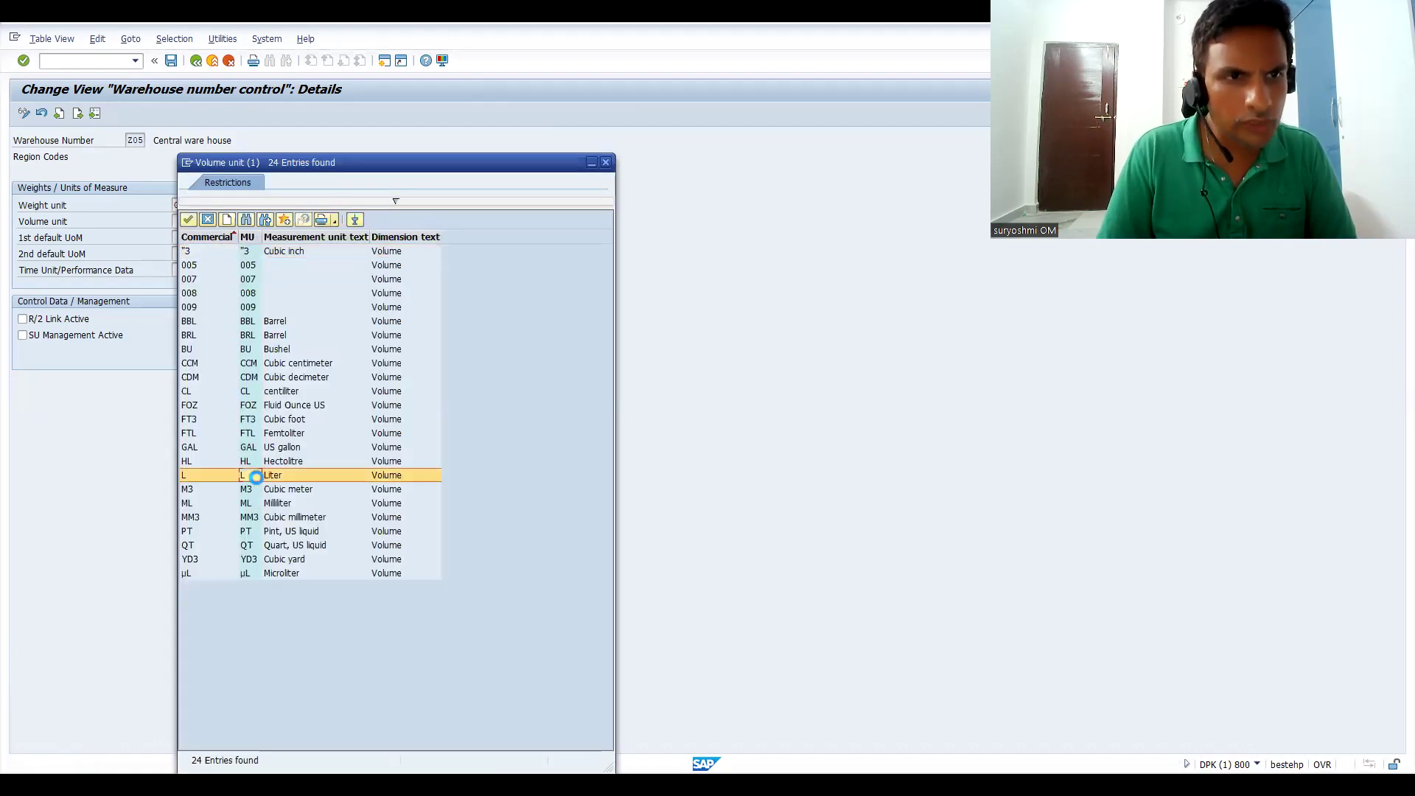
key(ctrl+s)
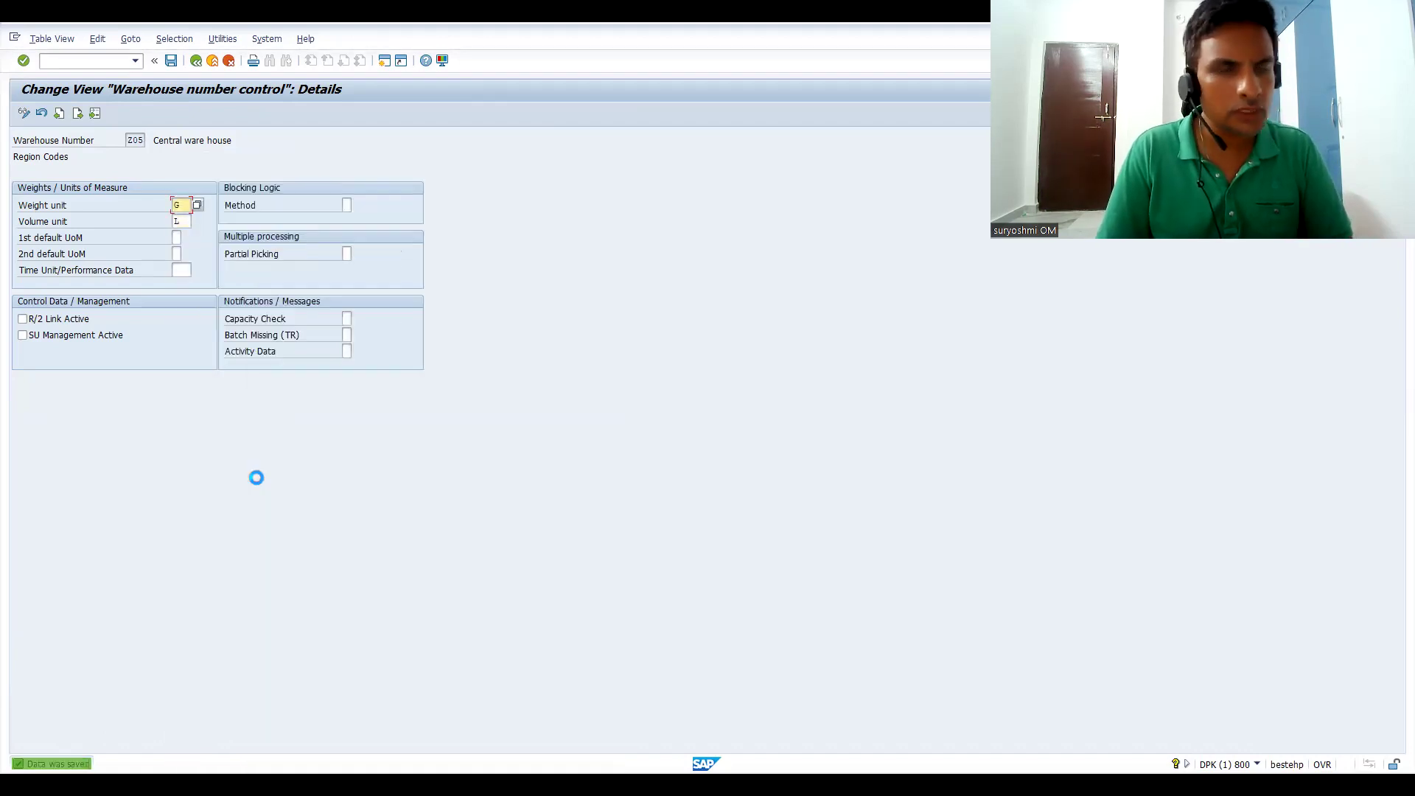
click(195, 62)
click(195, 61)
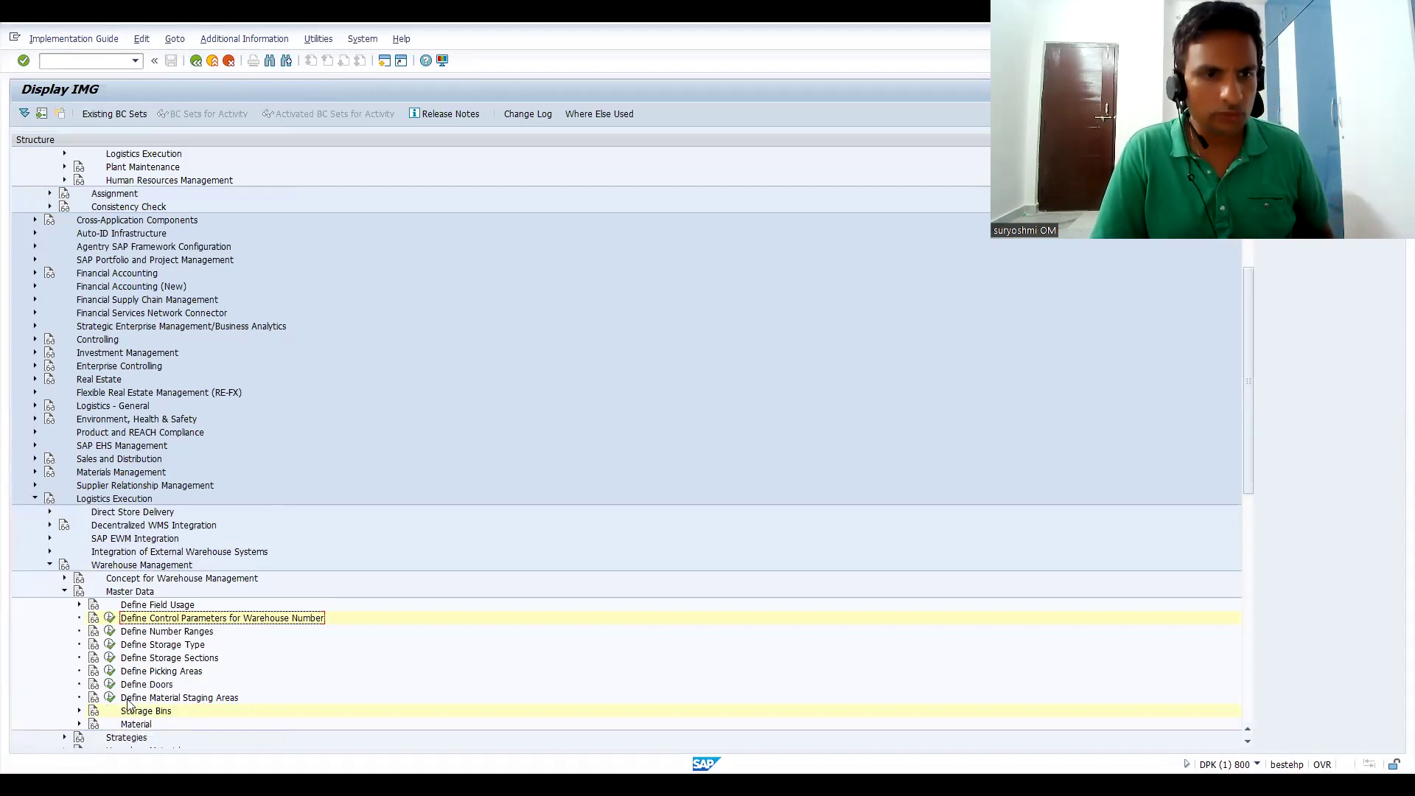
Step: Open the storage bin structure details for warehouse Z05, storage type 001, sequence number 001 from Define Storage Bin Structure
click(79, 712)
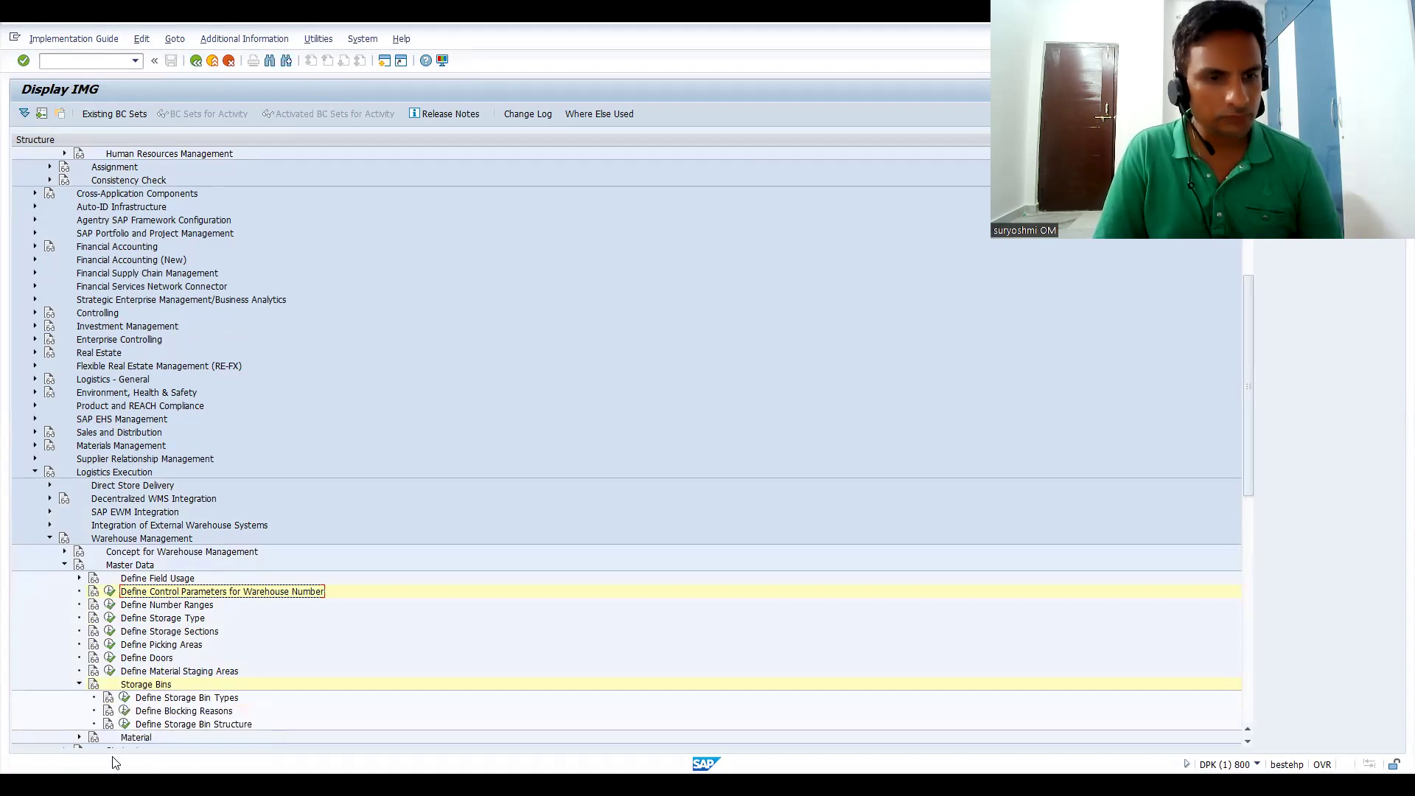
click(123, 724)
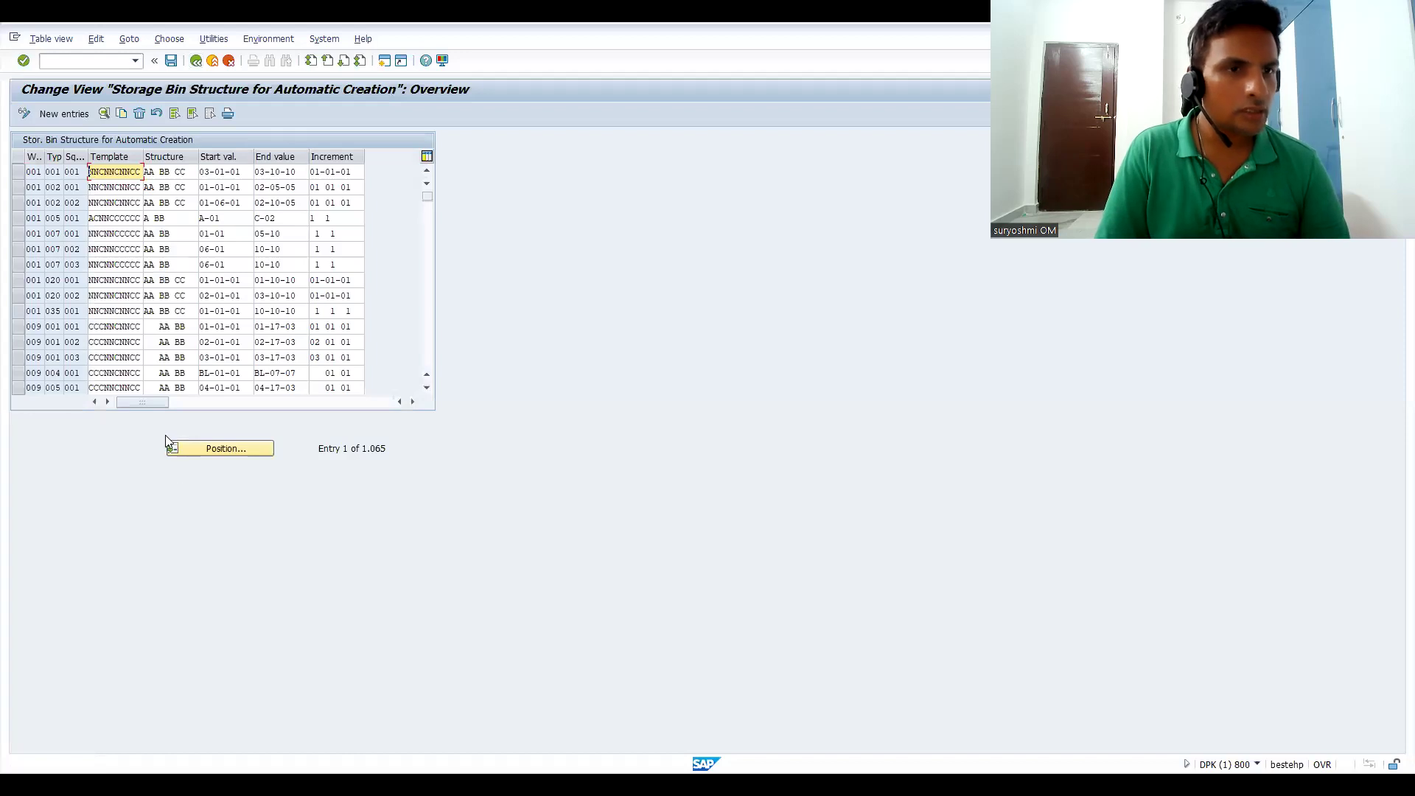
click(228, 449)
text(z05)
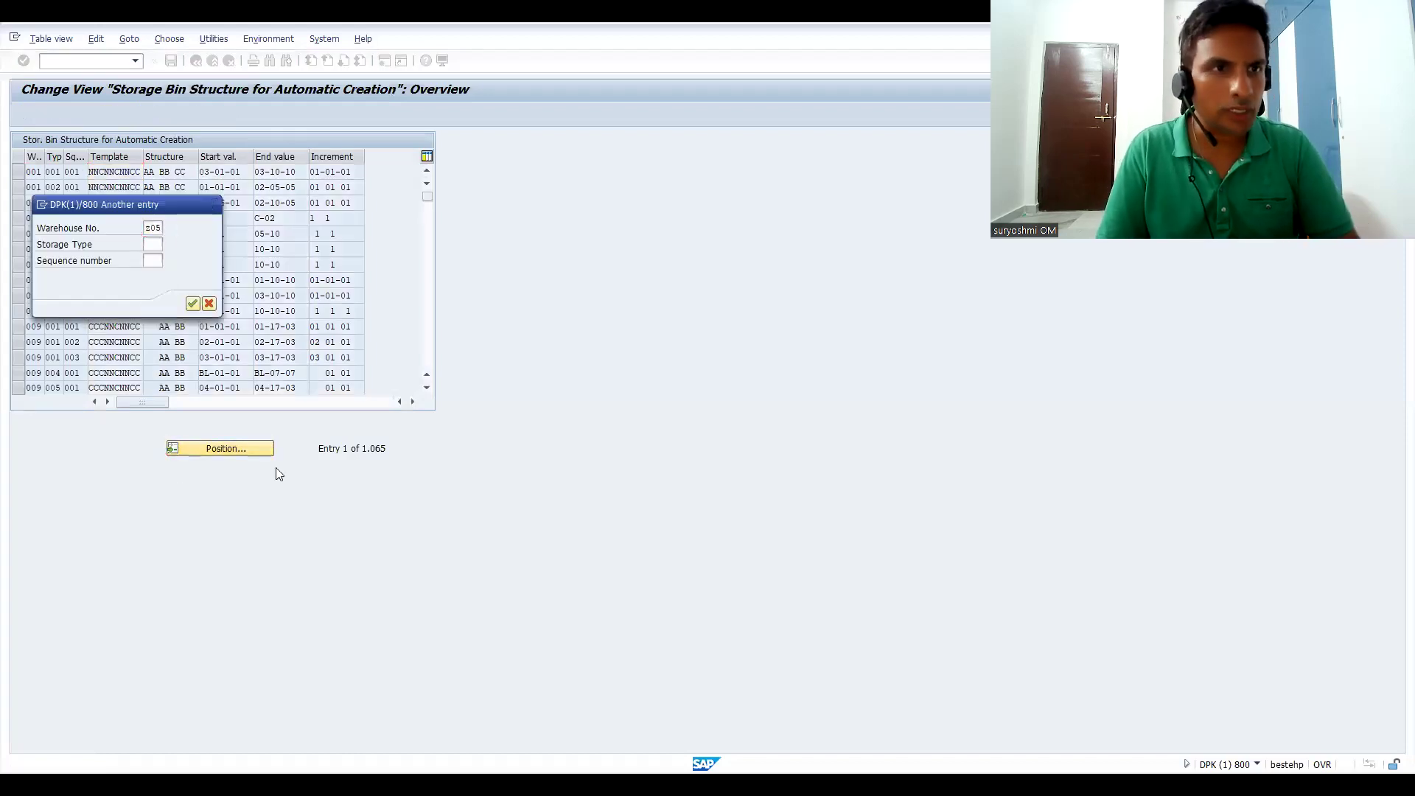
key(Return)
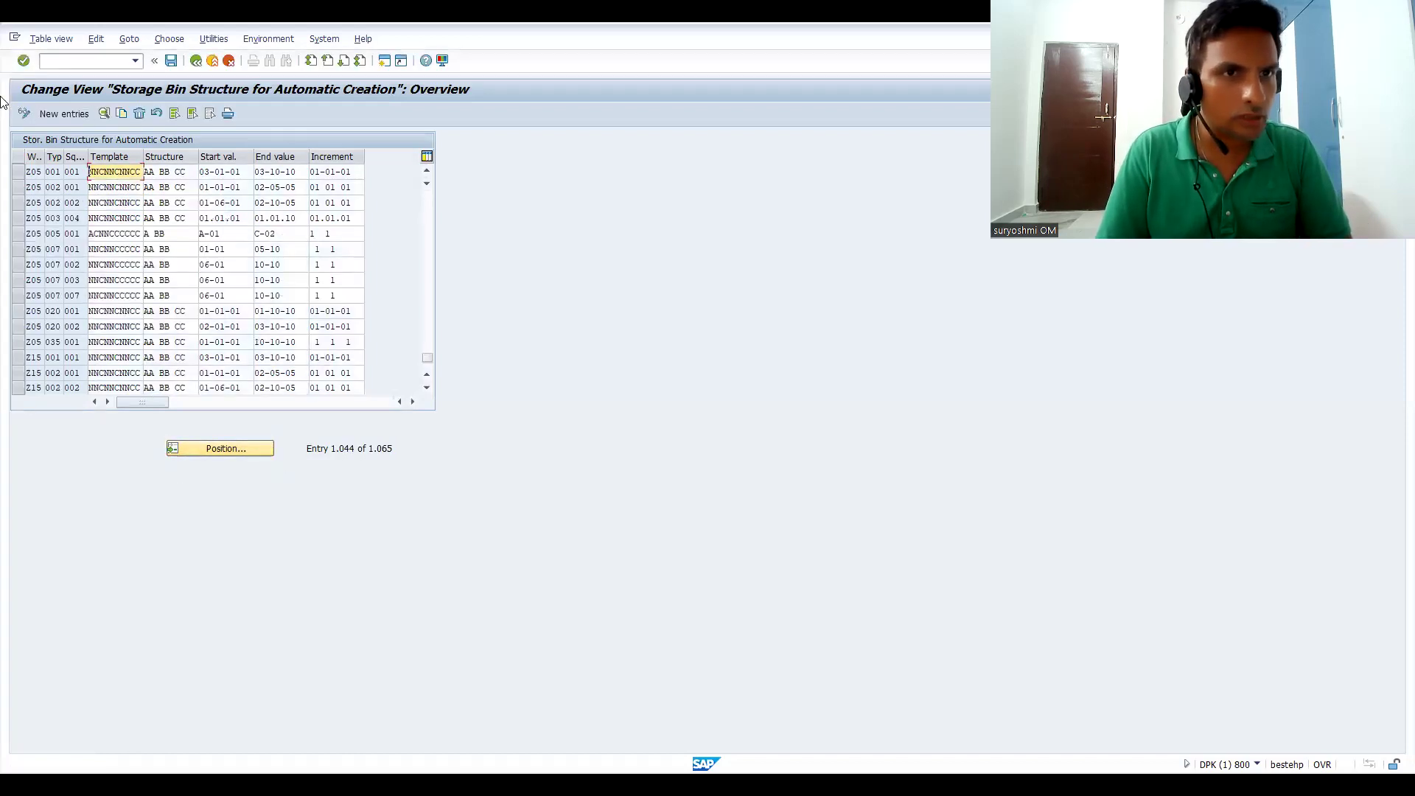
click(19, 173)
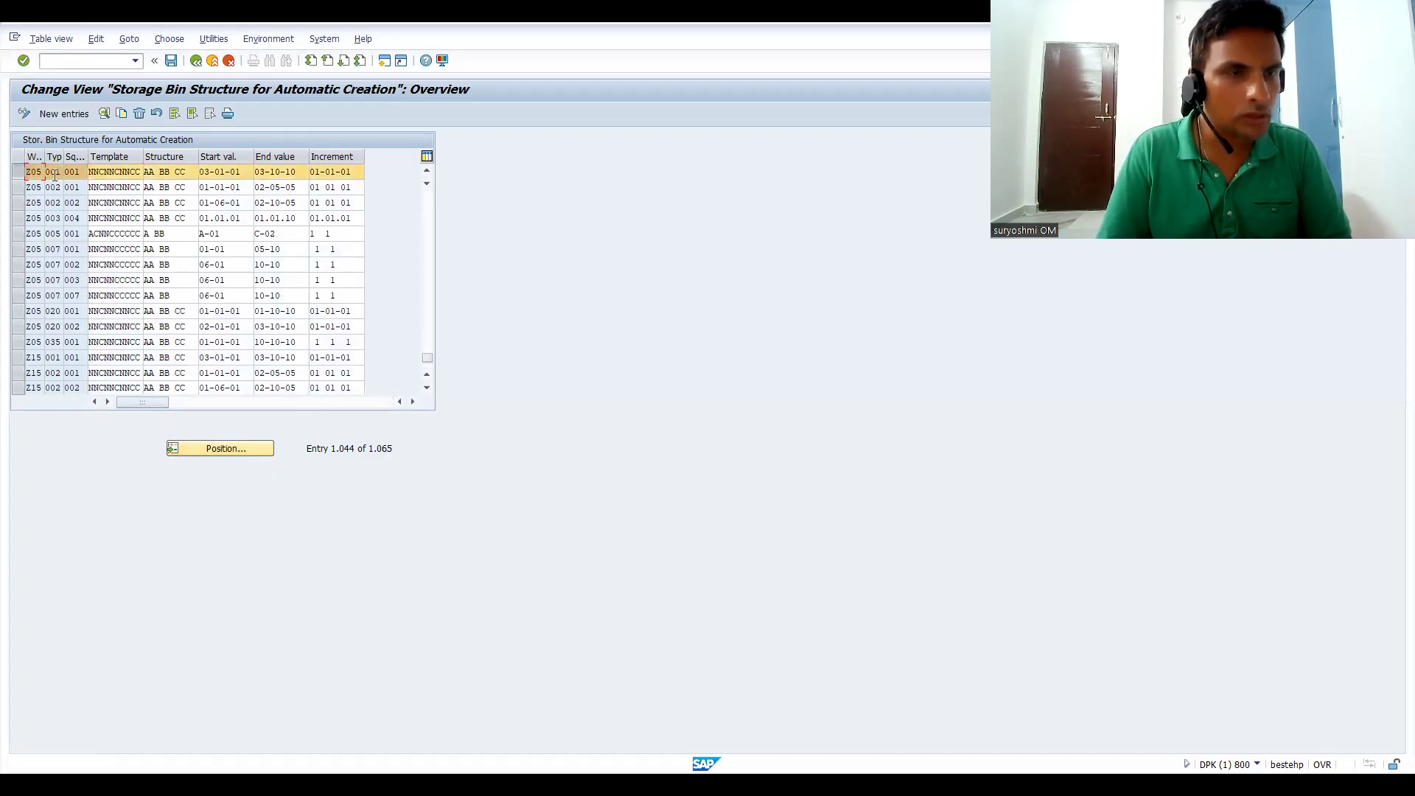
double_click(54, 175)
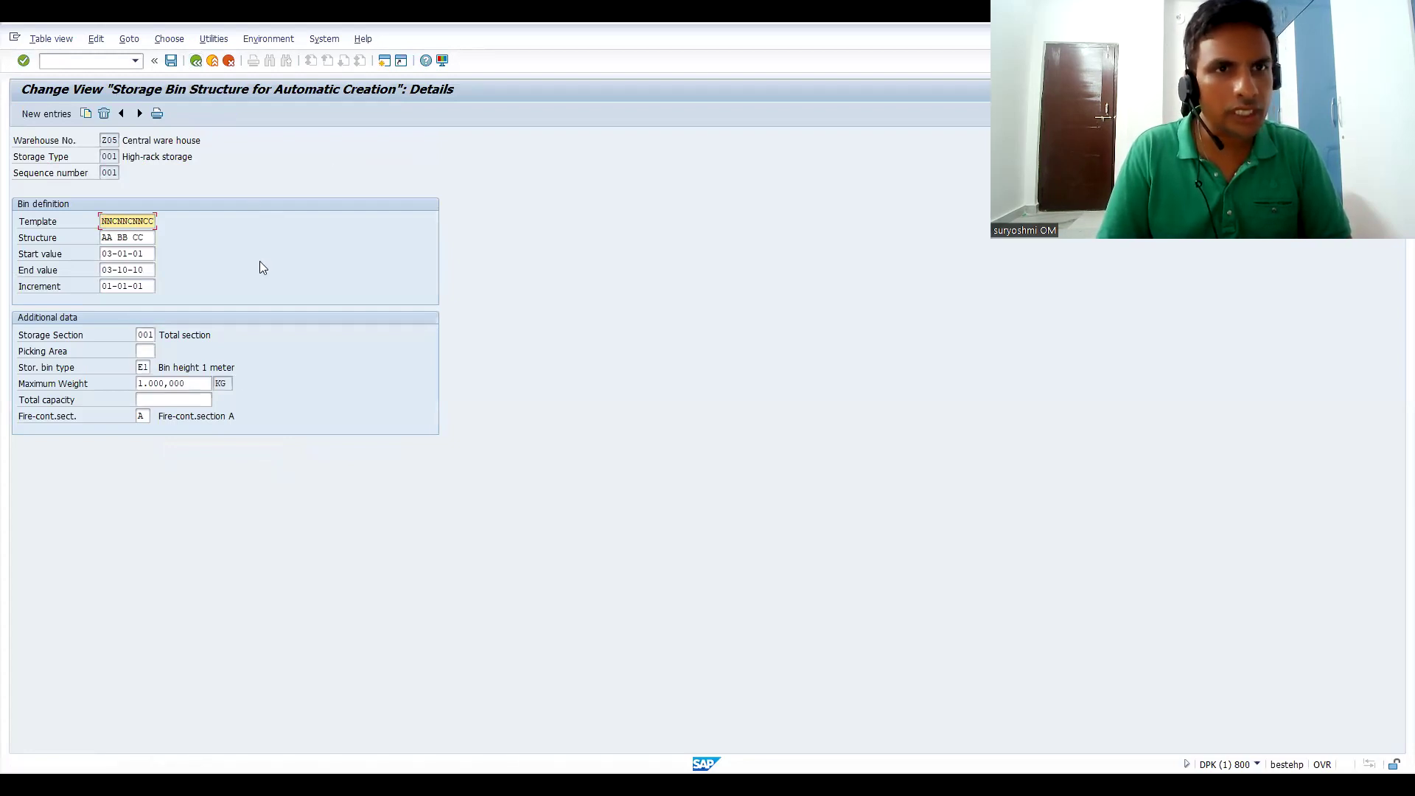
Step: Create the storage bins online from the Z05 structure for storage type 001, and return to the implementation guide
click(235, 119)
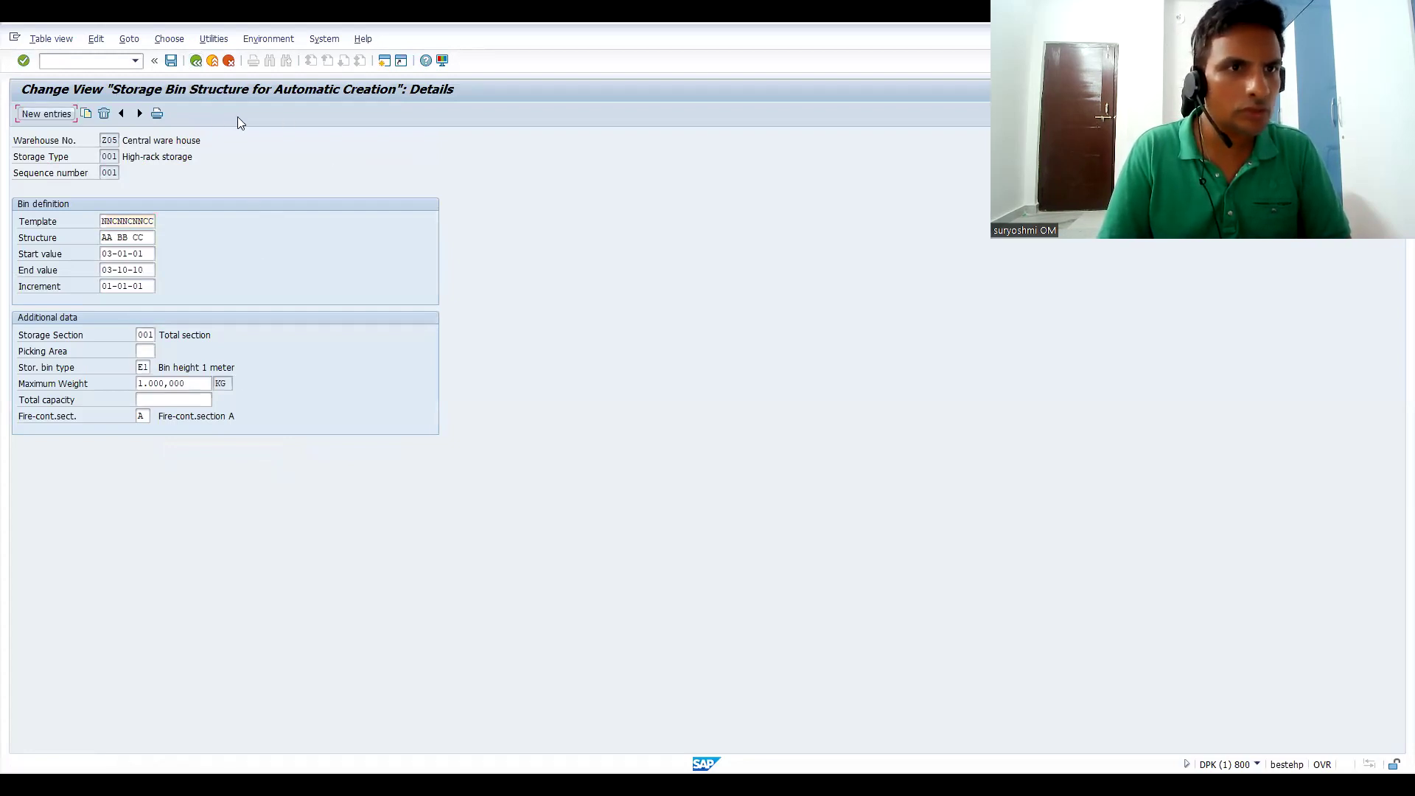
click(278, 43)
click(285, 60)
click(28, 318)
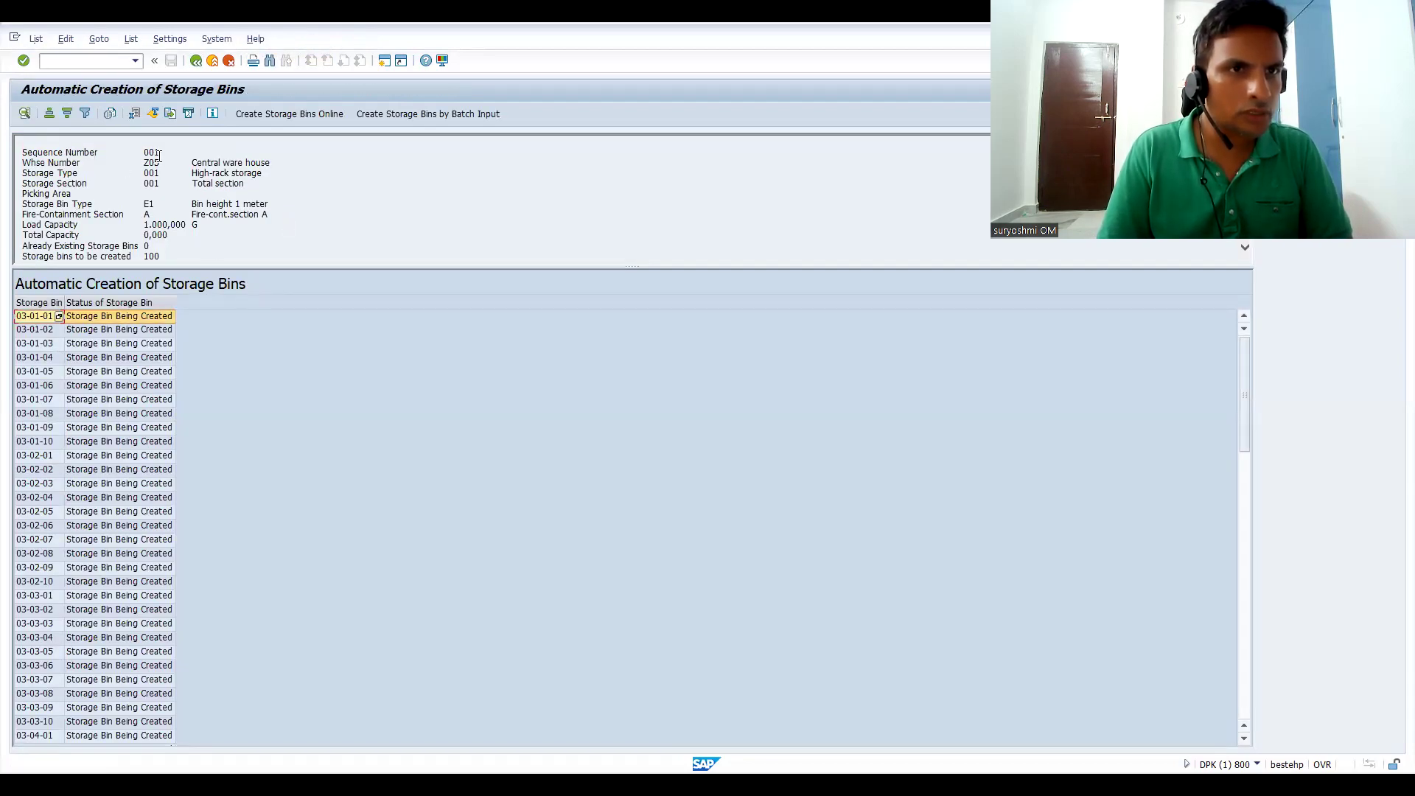
click(260, 116)
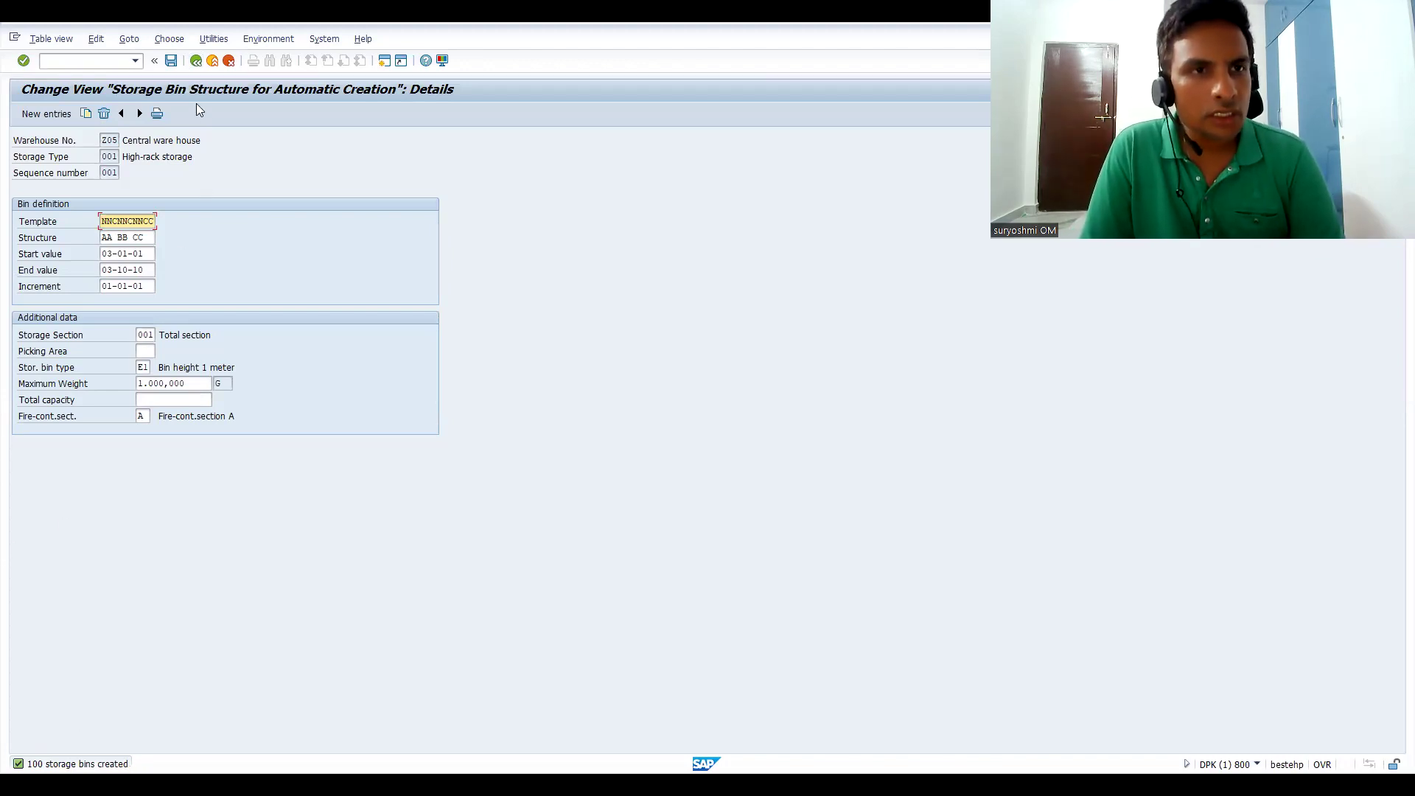
click(196, 61)
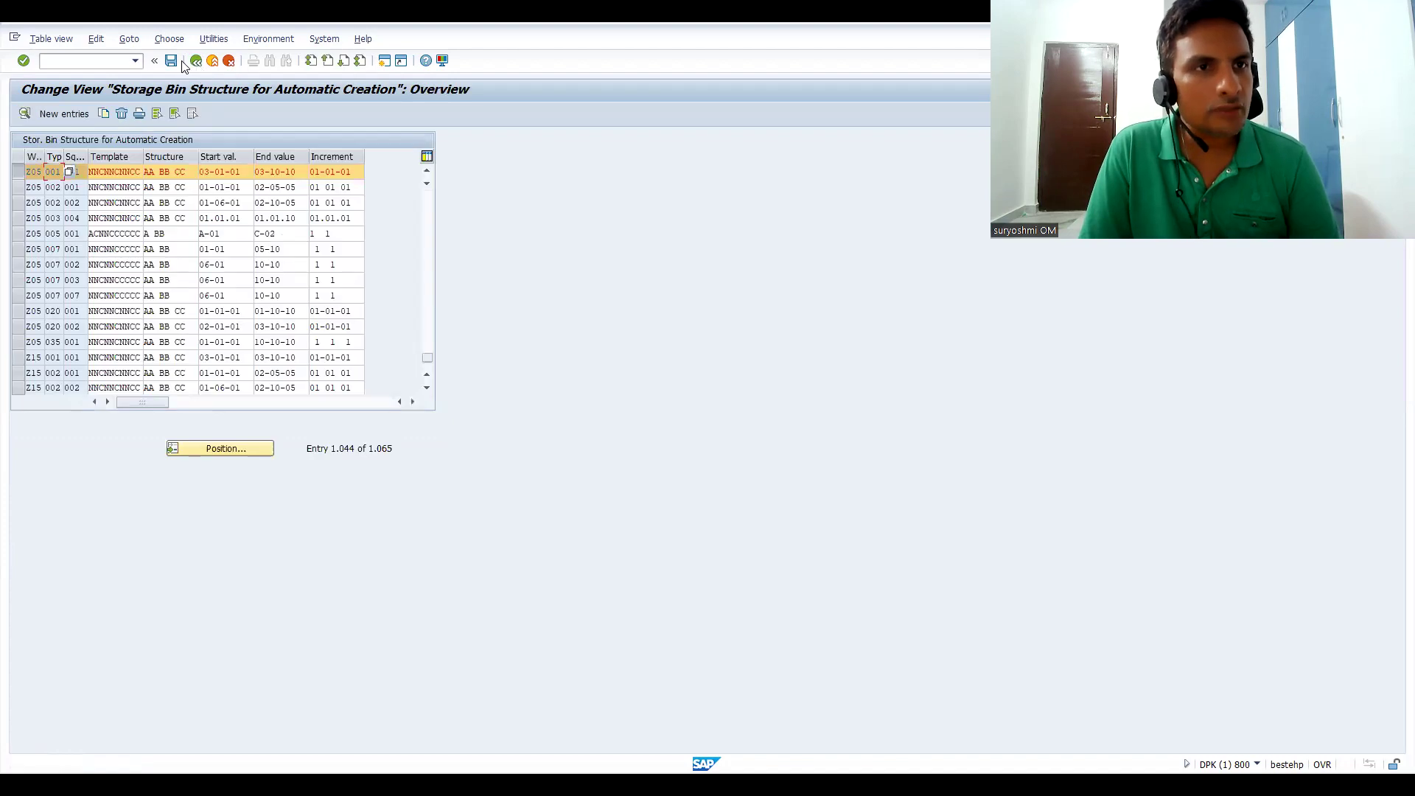
click(196, 61)
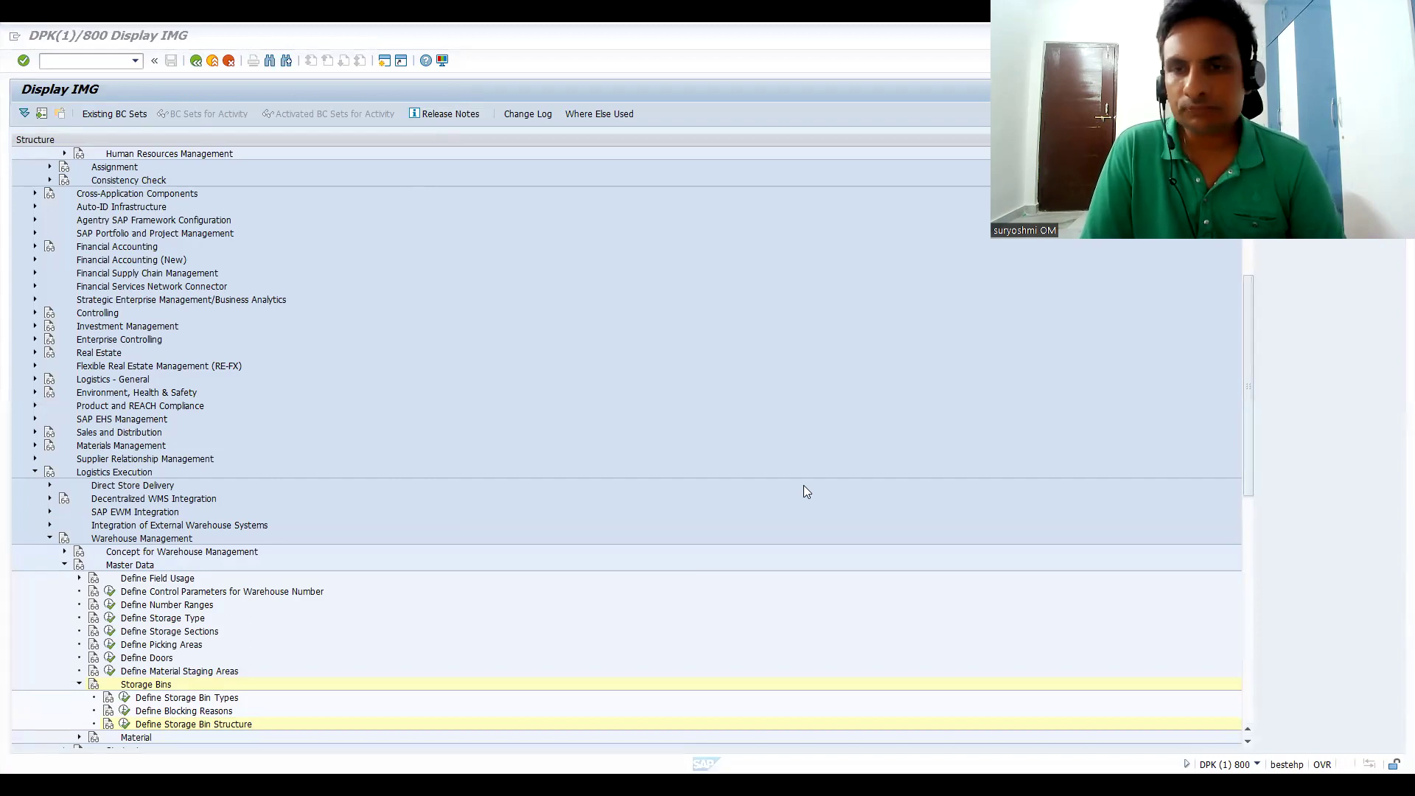
Step: Switch to the browser and look through the instructor's Udemy profile and course list
key(alt+Tab)
scroll(1395, 329, up, 6)
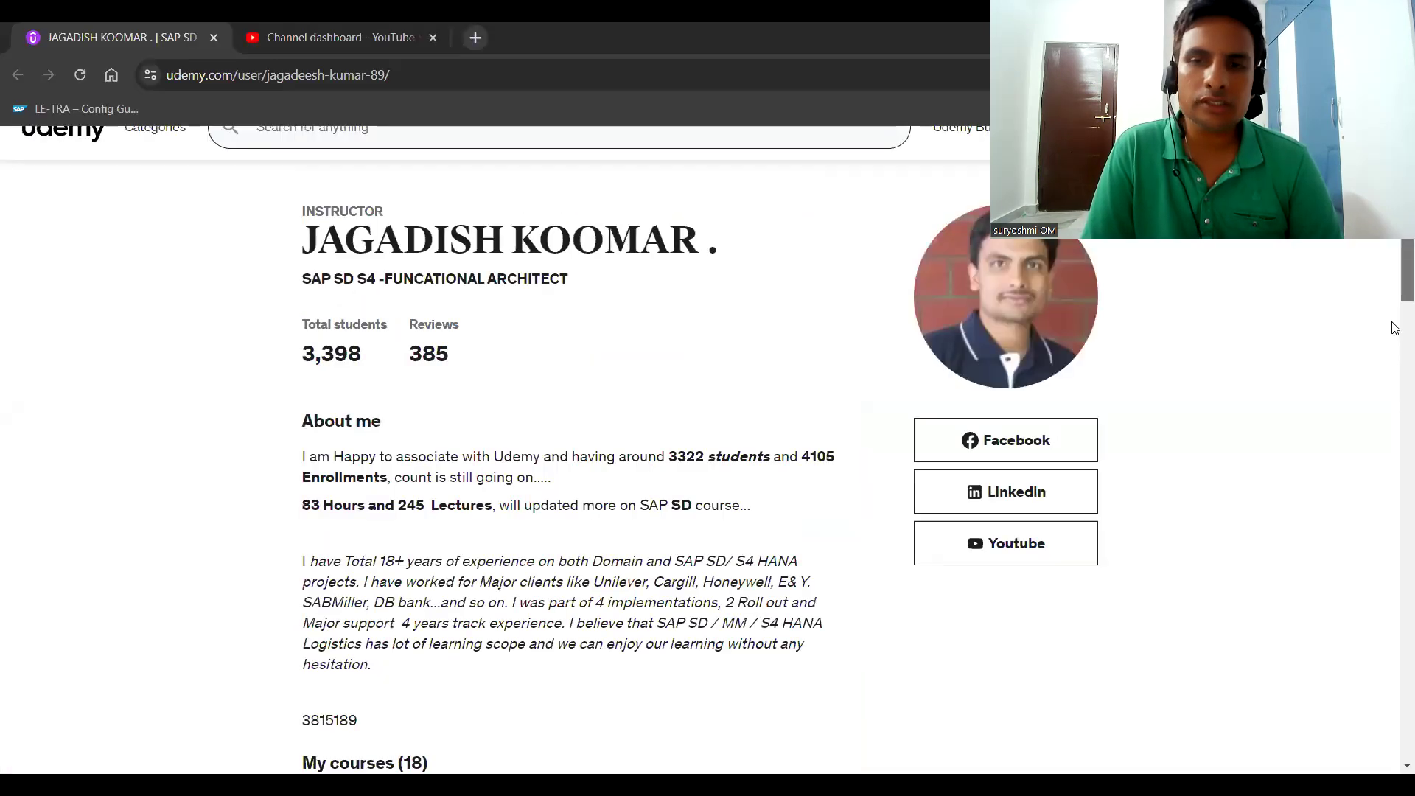
scroll(1395, 430, down, 8)
scroll(1396, 456, down, 10)
scroll(1395, 456, up, 14)
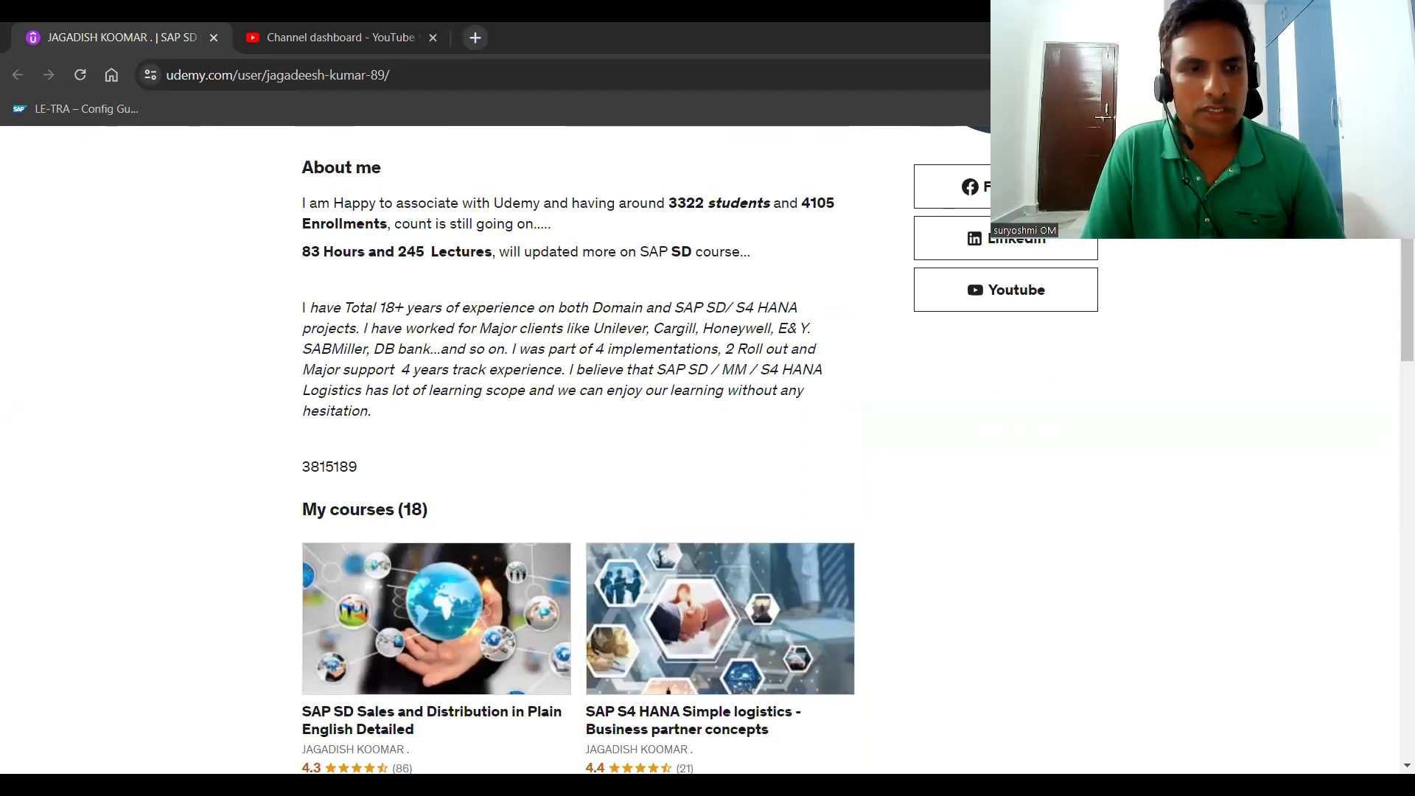
key(alt+Tab)
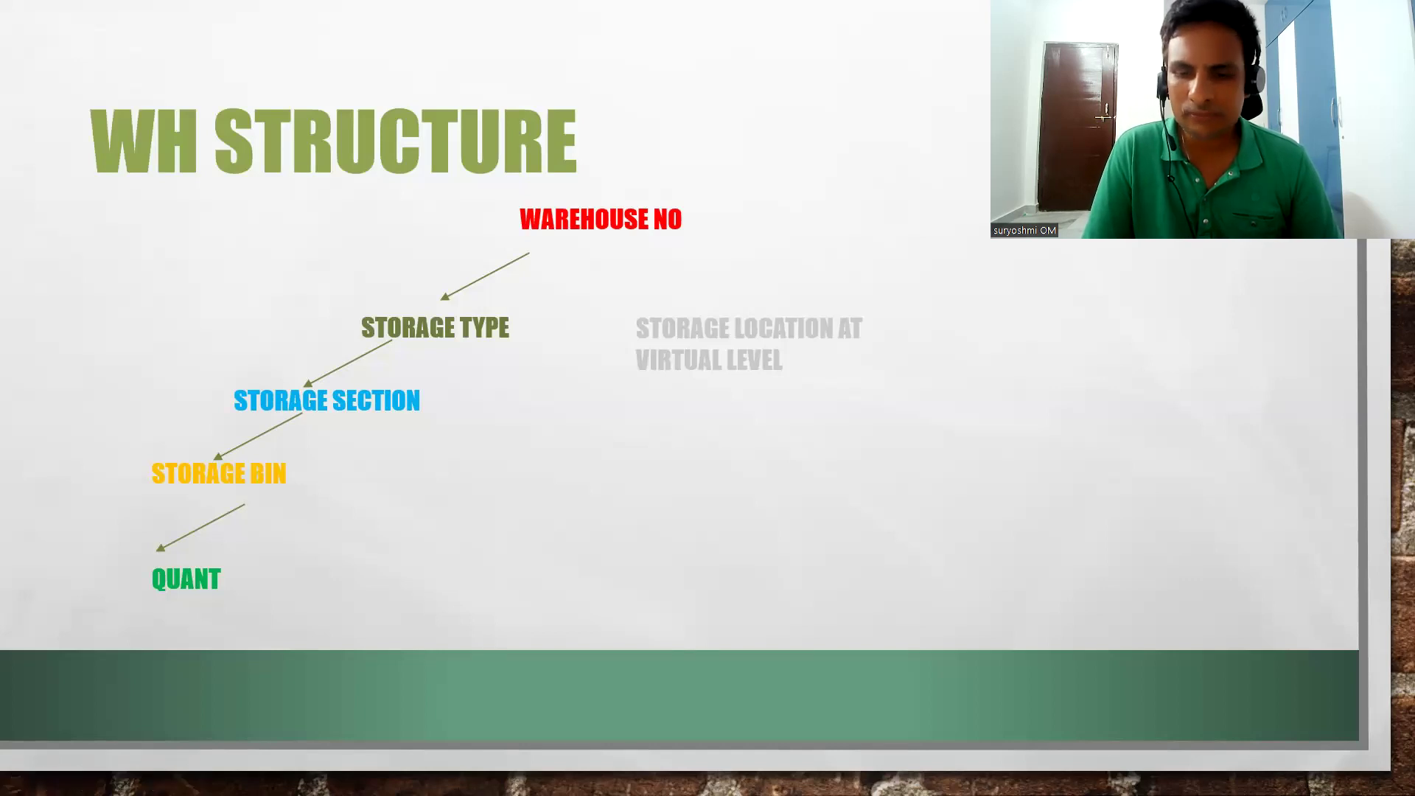
key(Right)
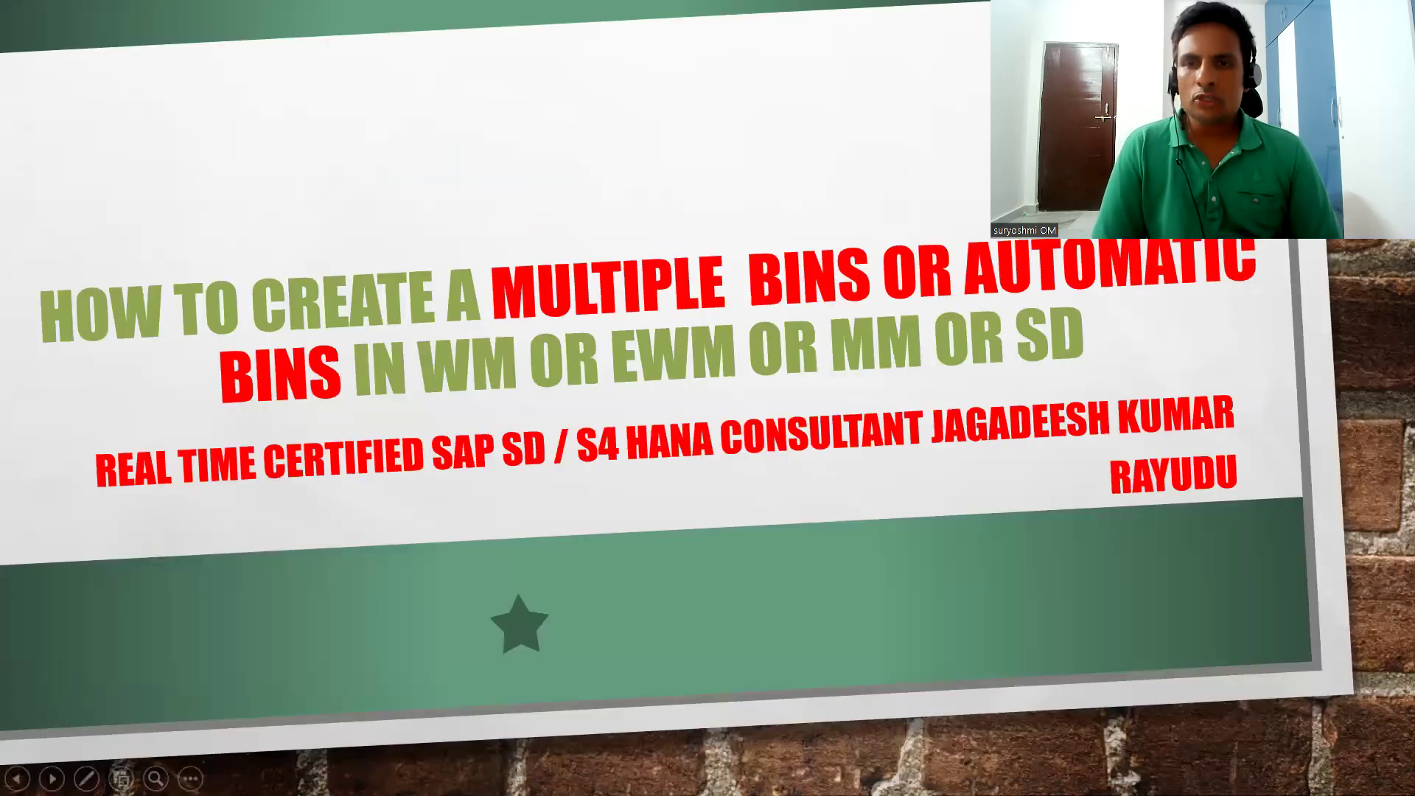